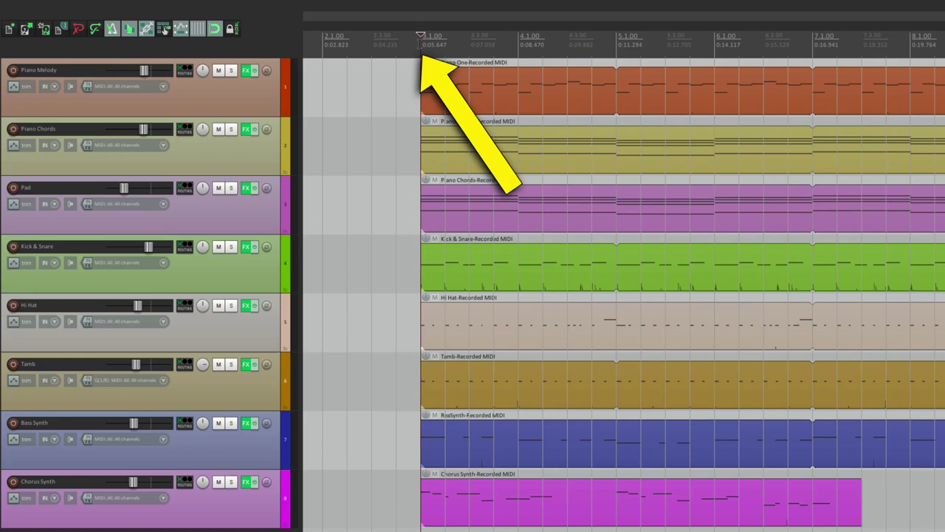
Step: Insert a marker named 'Intro' at bar 3, then drag it to bar 5
{"action": "right_click", "coordinate": [420, 43]}
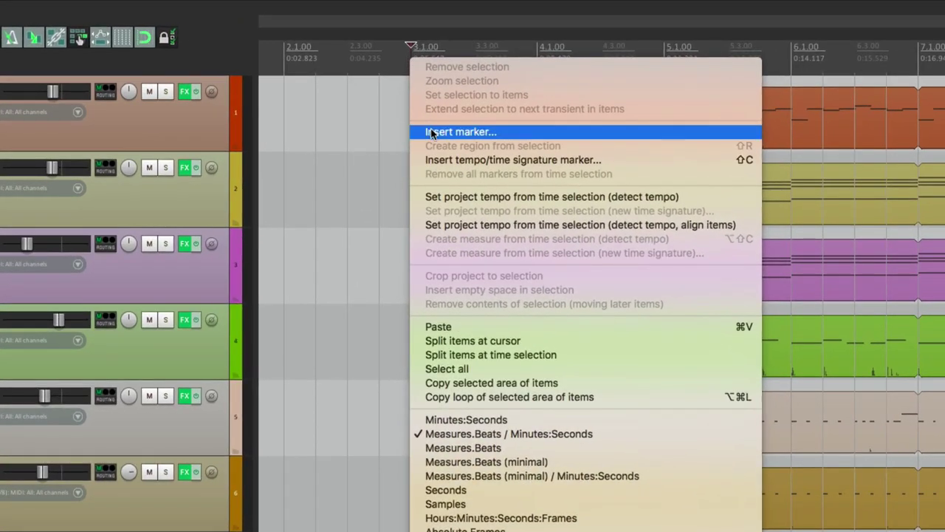
{"action": "left_click", "coordinate": [432, 133]}
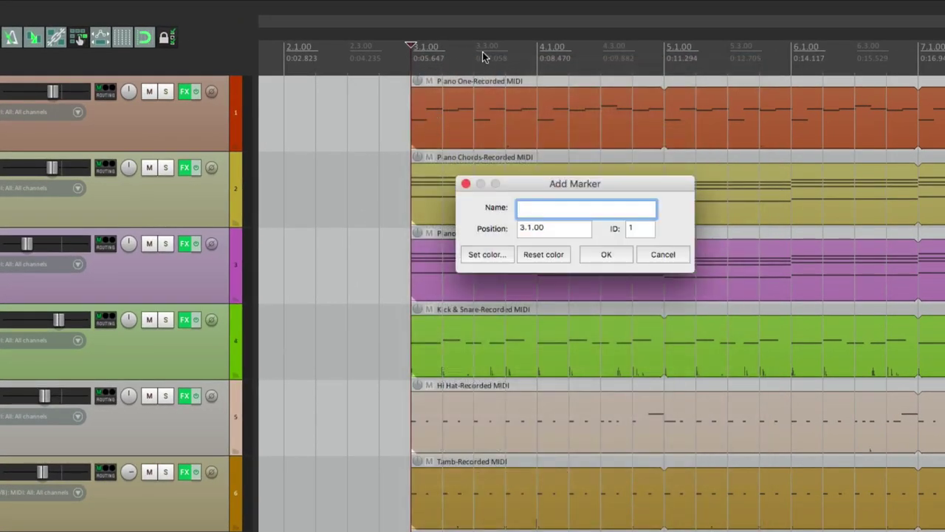
{"action": "type", "text": "Intro"}
{"action": "key", "text": "Return"}
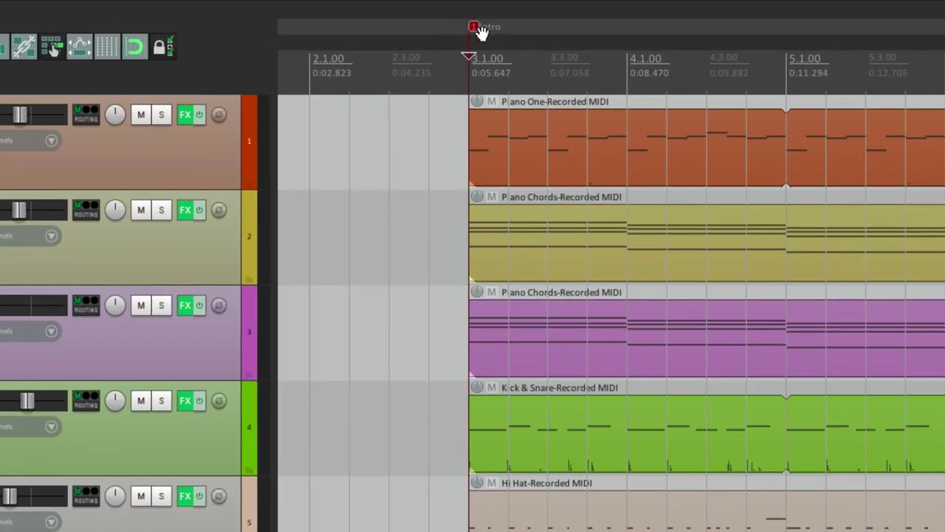
{"action": "mouse_move", "coordinate": [479, 31]}
{"action": "left_mouse_down"}
{"action": "mouse_move", "coordinate": [531, 29]}
{"action": "mouse_move", "coordinate": [456, 26]}
{"action": "mouse_move", "coordinate": [796, 34]}
{"action": "left_mouse_up"}
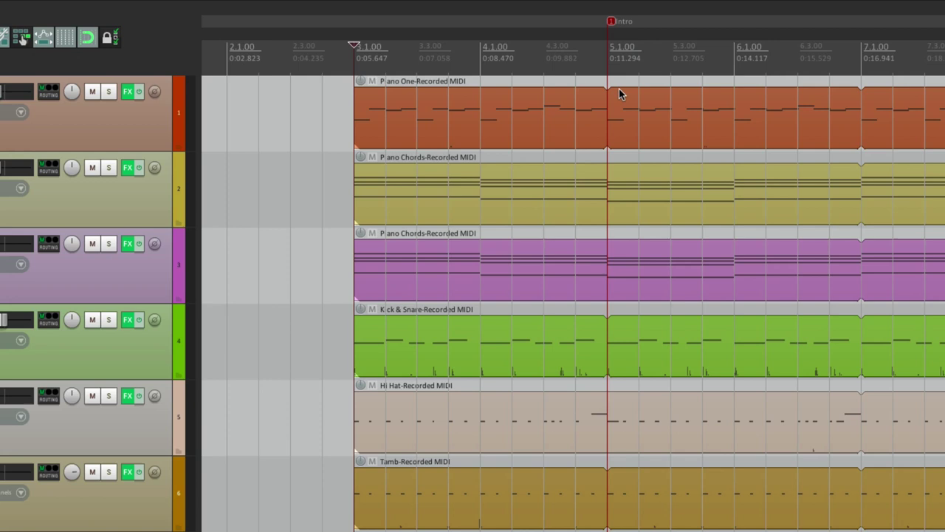
Step: Delete the Intro marker and make a time selection from bar 3.1.00 to 7.1.00
{"action": "left_click", "coordinate": [613, 22], "text": "alt"}
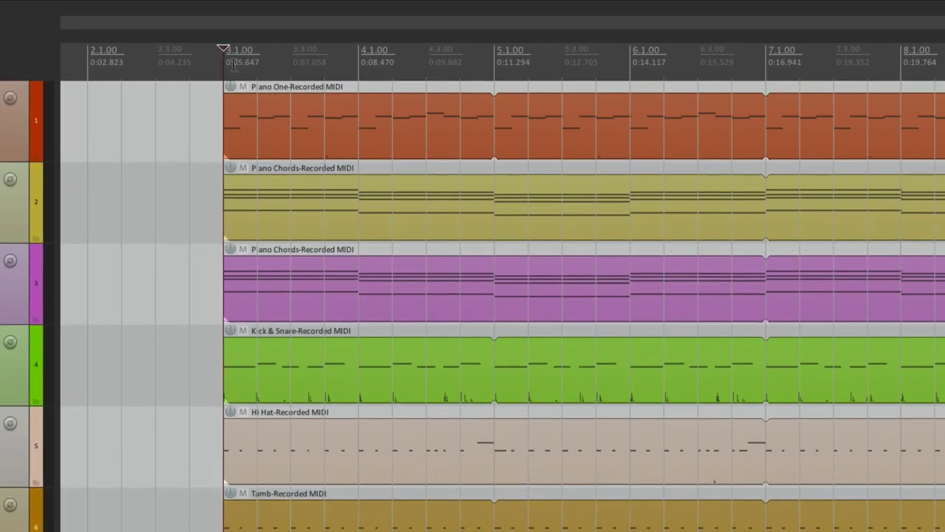
{"action": "left_click_drag", "start_coordinate": [228, 66], "coordinate": [755, 58]}
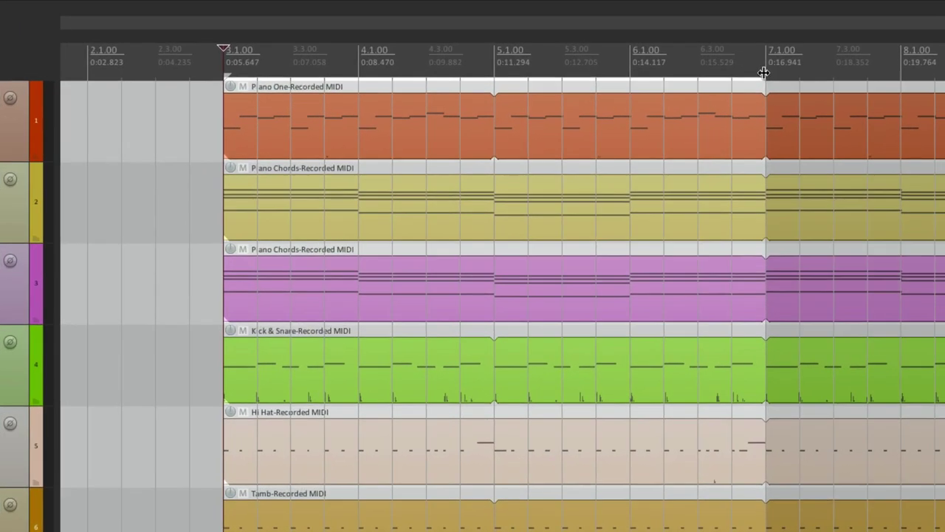
{"action": "left_click_drag", "start_coordinate": [806, 55], "coordinate": [765, 68]}
Step: Turn the bar 3–7 selection into a region, name it 'Intro' and colour it green
{"action": "right_click", "coordinate": [507, 49]}
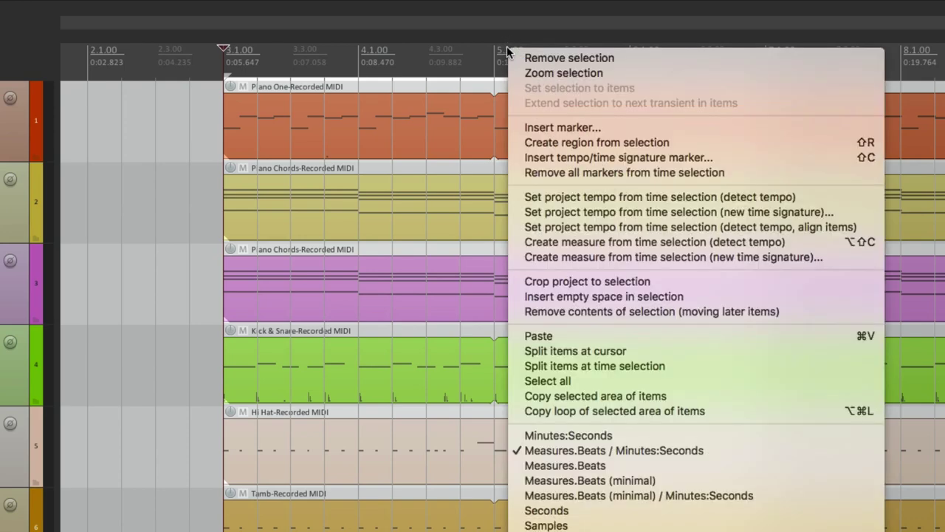
{"action": "left_click", "coordinate": [524, 142]}
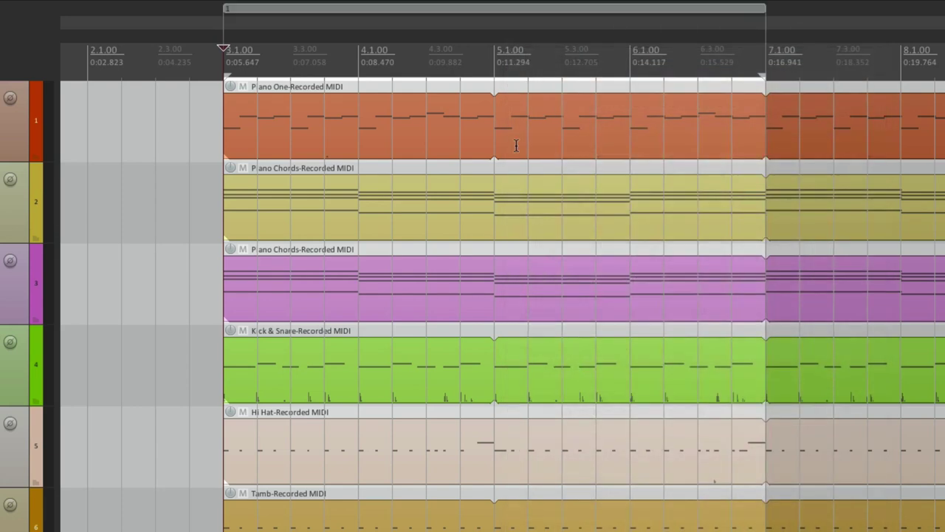
{"action": "right_click", "coordinate": [507, 15]}
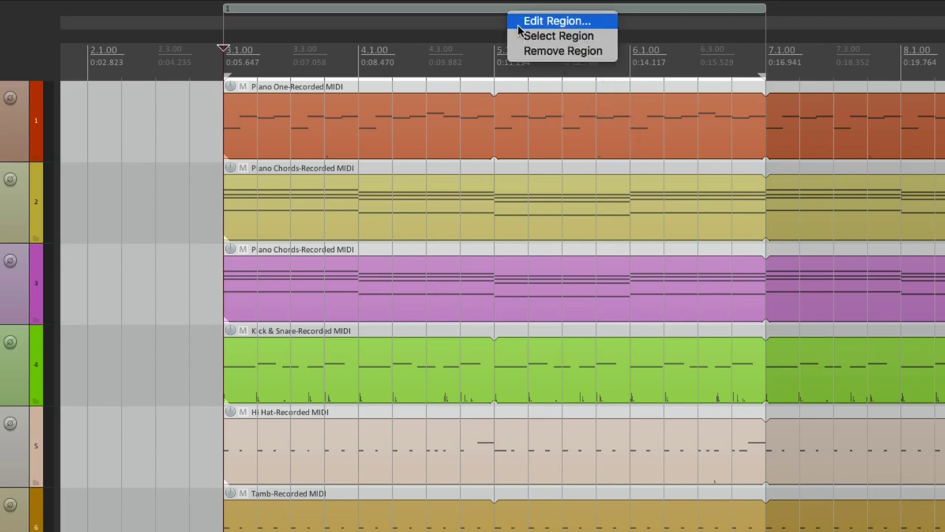
{"action": "left_click", "coordinate": [519, 25]}
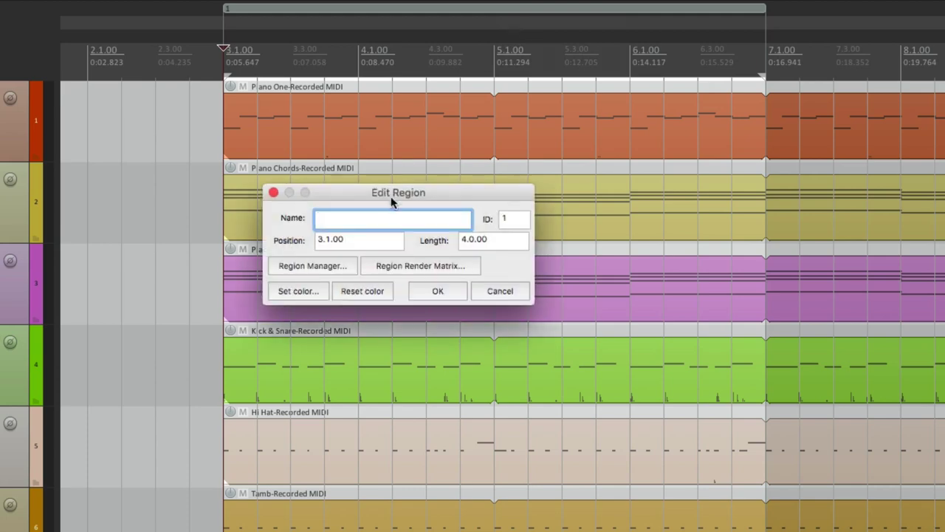
{"action": "type", "text": "Intro"}
{"action": "left_click", "coordinate": [311, 293]}
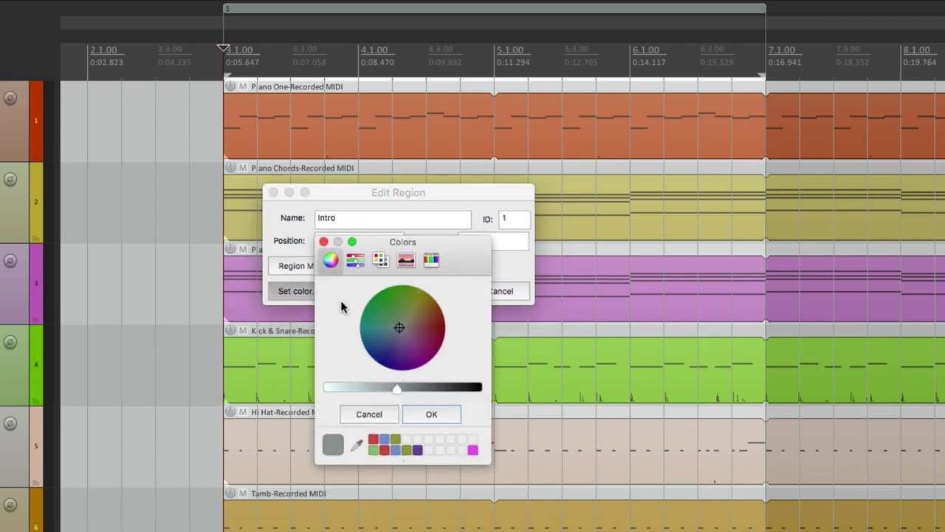
{"action": "left_click", "coordinate": [374, 452]}
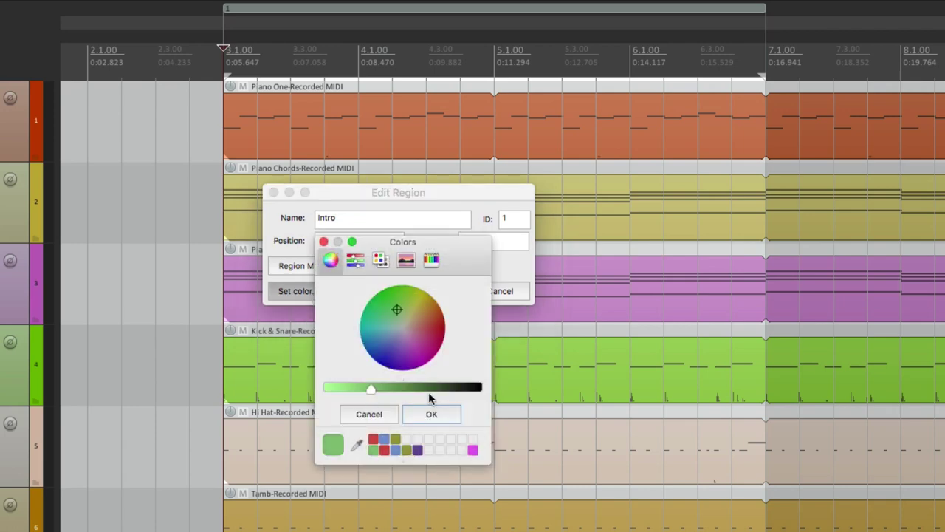
{"action": "left_click", "coordinate": [431, 413]}
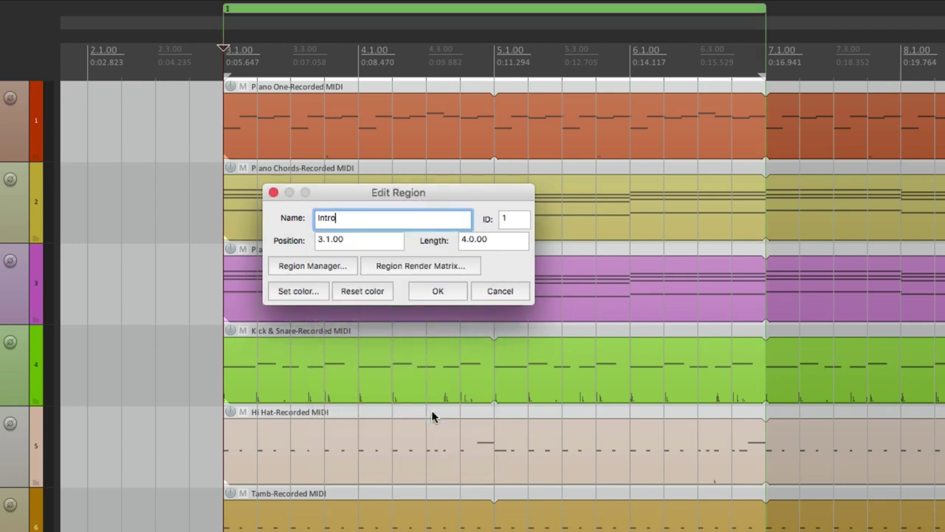
{"action": "left_click", "coordinate": [438, 292]}
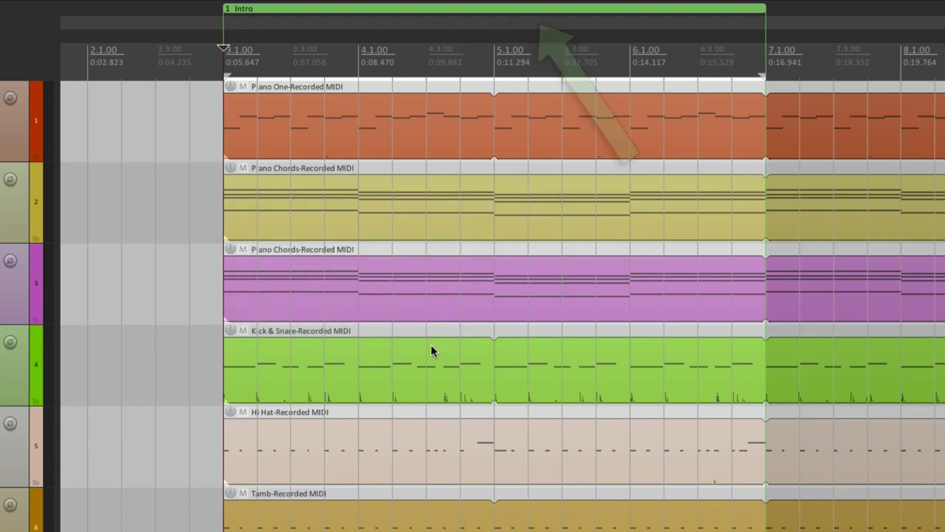
Step: Create a new region from a time selection spanning bars 7 to 11
{"action": "scroll", "coordinate": [430, 345], "scroll_direction": "down", "scroll_amount": 3}
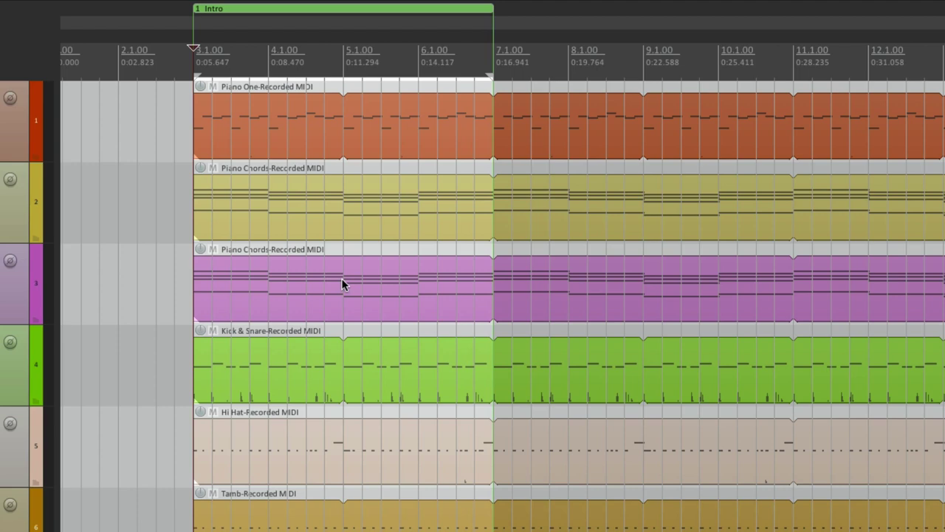
{"action": "left_click_drag", "start_coordinate": [478, 60], "coordinate": [768, 56]}
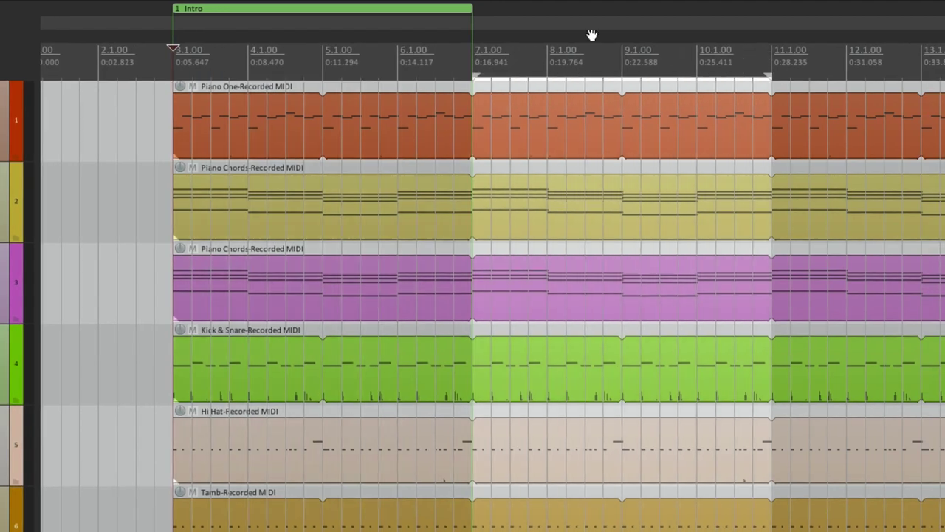
{"action": "right_click", "coordinate": [568, 50]}
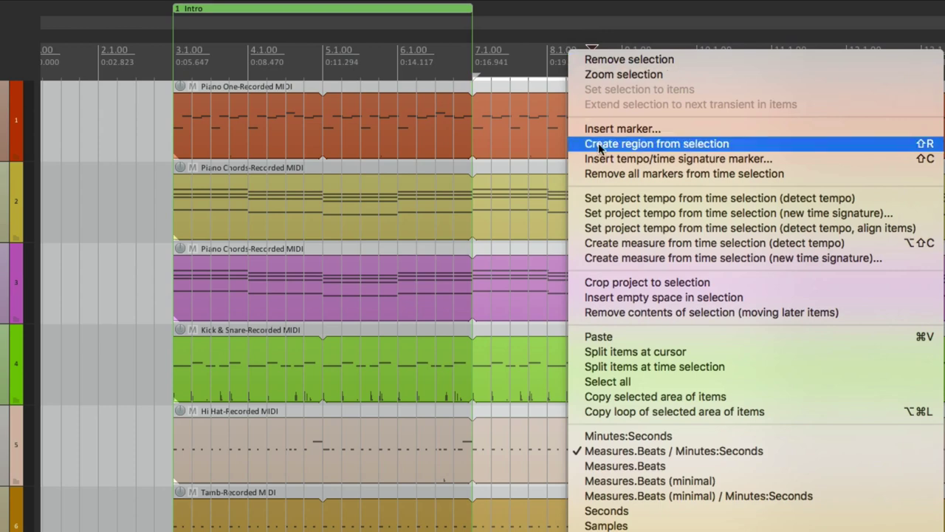
{"action": "left_click", "coordinate": [913, 147]}
Step: Name region 2 'Intro Chorus' and colour it red
{"action": "right_click", "coordinate": [595, 13]}
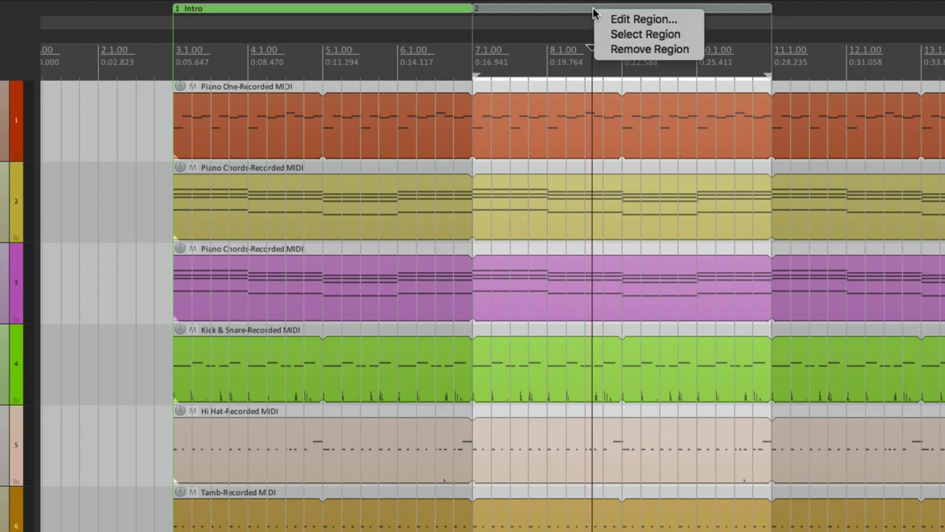
{"action": "left_click", "coordinate": [602, 19]}
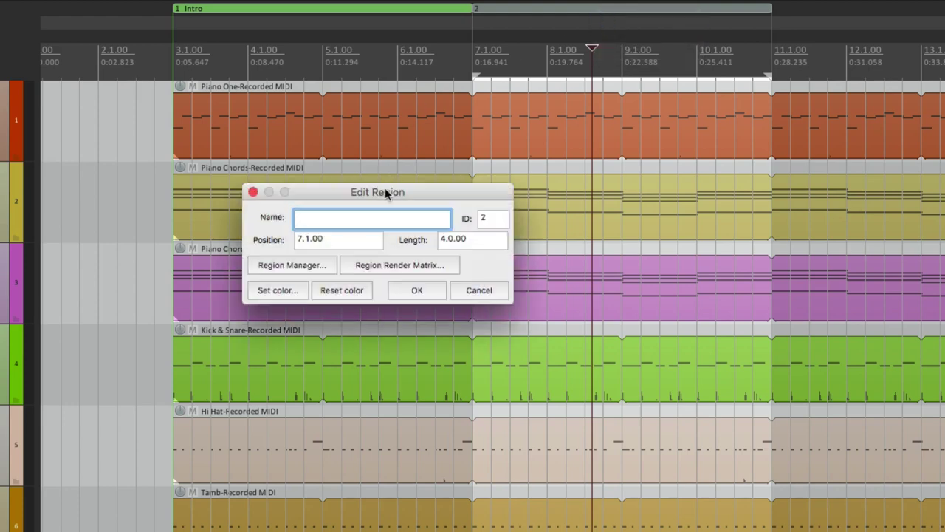
{"action": "type", "text": "Intro Chorus"}
{"action": "left_click", "coordinate": [271, 295]}
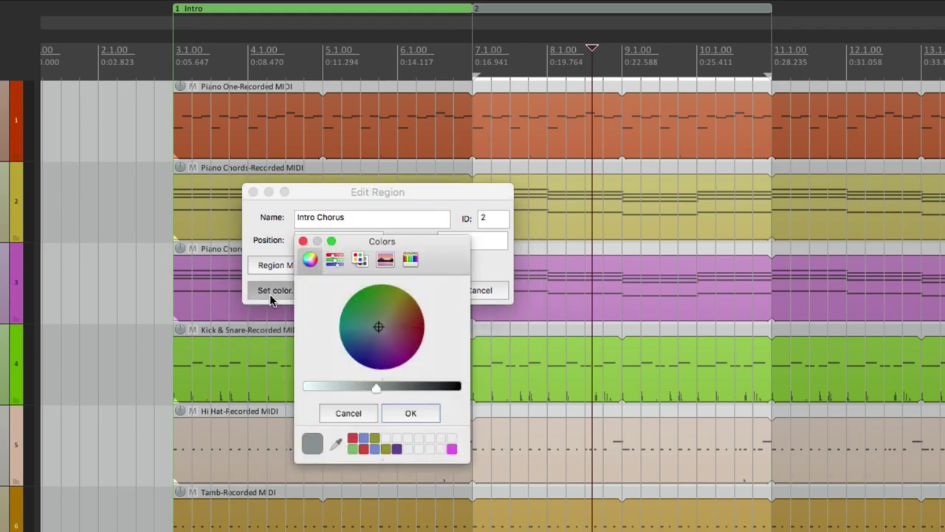
{"action": "left_click", "coordinate": [363, 450]}
{"action": "left_click", "coordinate": [411, 412]}
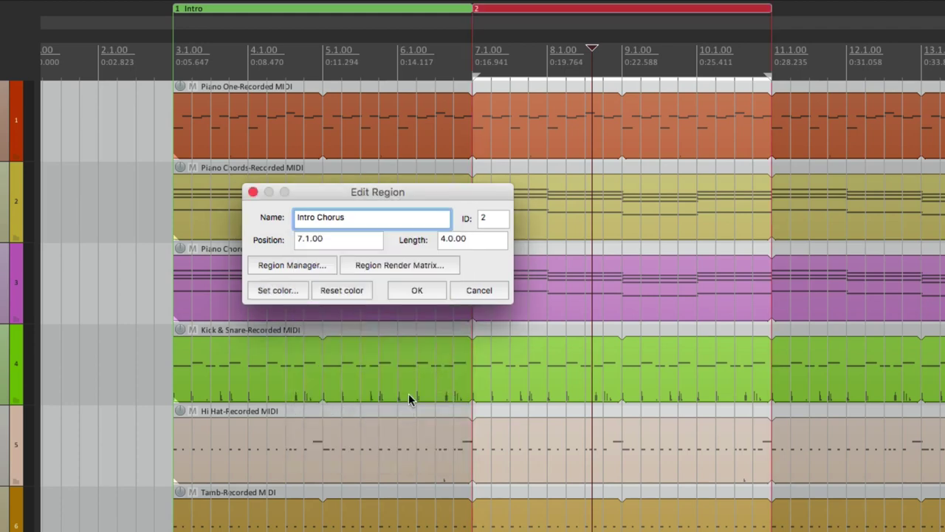
{"action": "left_click", "coordinate": [419, 296]}
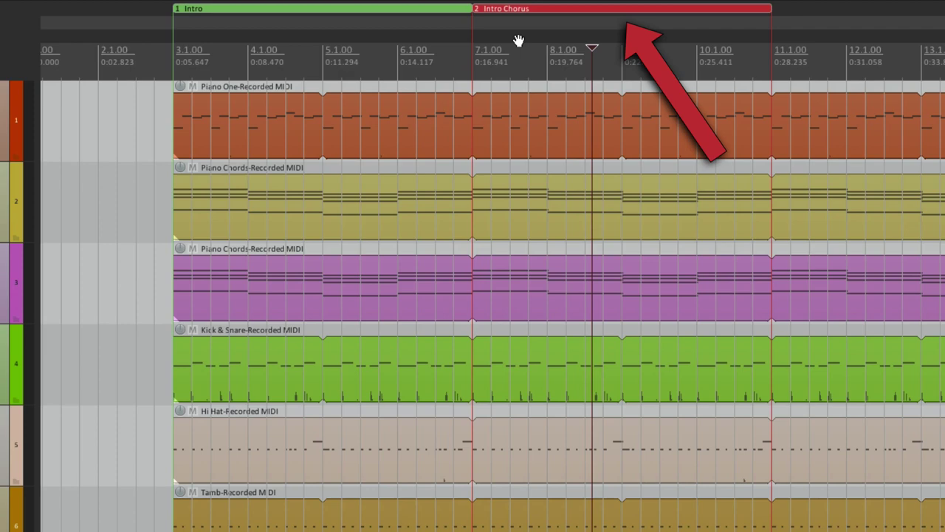
Step: Create a region over bars 11–15 named 'Verse 1' and colour it blue
{"action": "scroll", "coordinate": [445, 293], "scroll_direction": "down", "scroll_amount": 5}
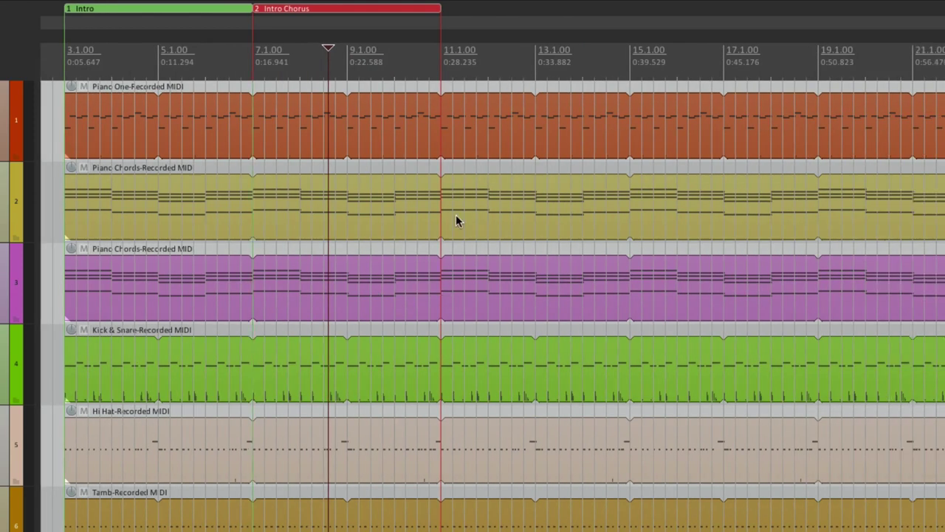
{"action": "left_click_drag", "start_coordinate": [441, 71], "coordinate": [633, 46]}
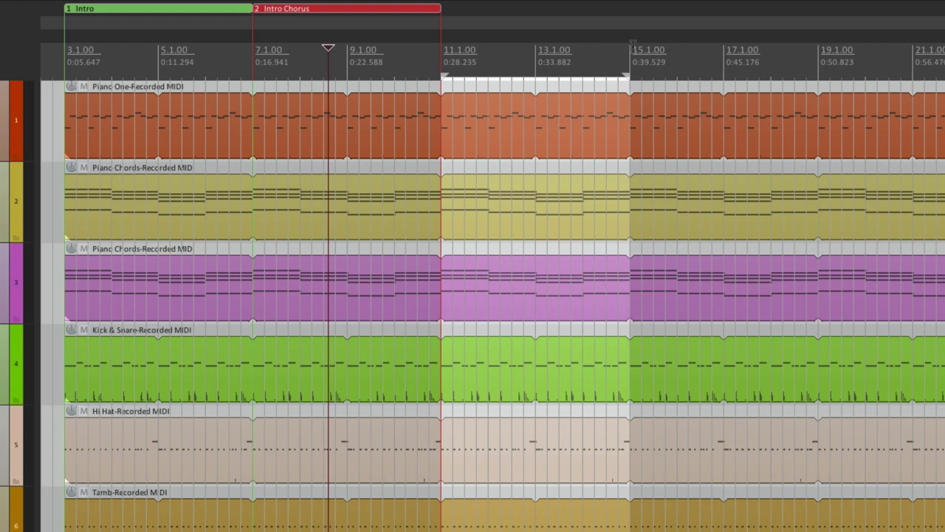
{"action": "key", "text": "shift+r"}
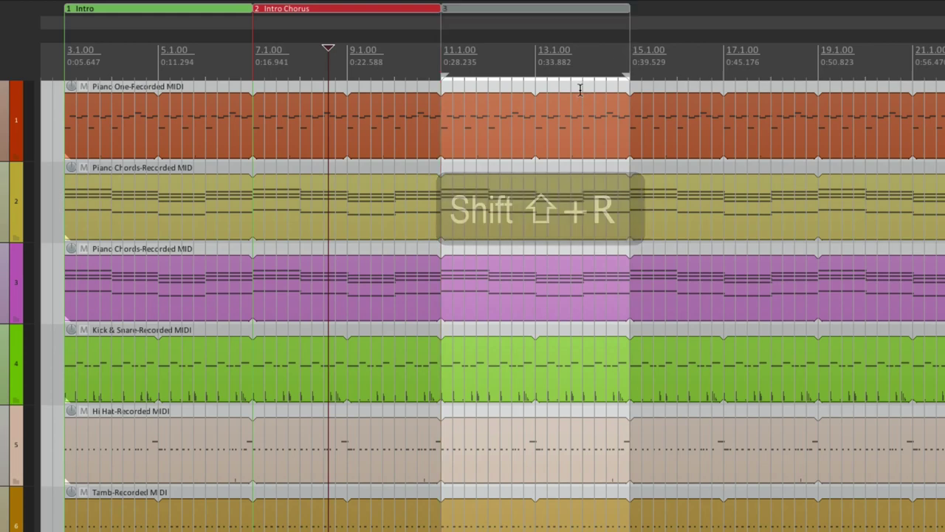
{"action": "right_click", "coordinate": [539, 9]}
{"action": "left_click", "coordinate": [555, 17]}
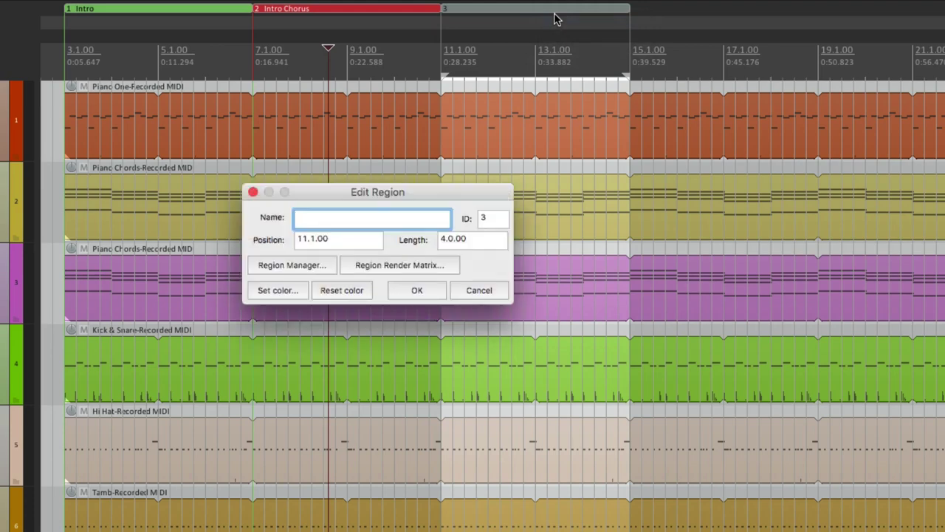
{"action": "type", "text": "Verse 1"}
{"action": "left_click", "coordinate": [286, 291]}
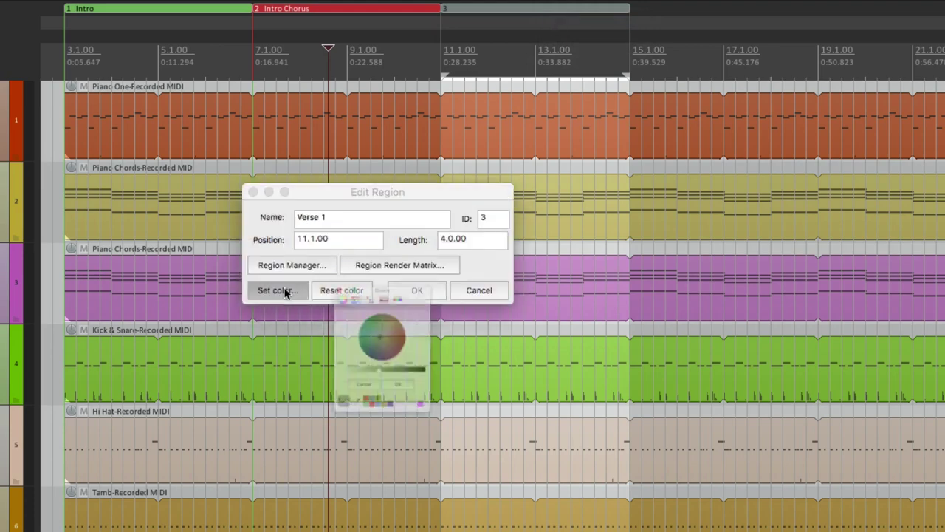
{"action": "left_click", "coordinate": [375, 449]}
{"action": "left_click", "coordinate": [407, 414]}
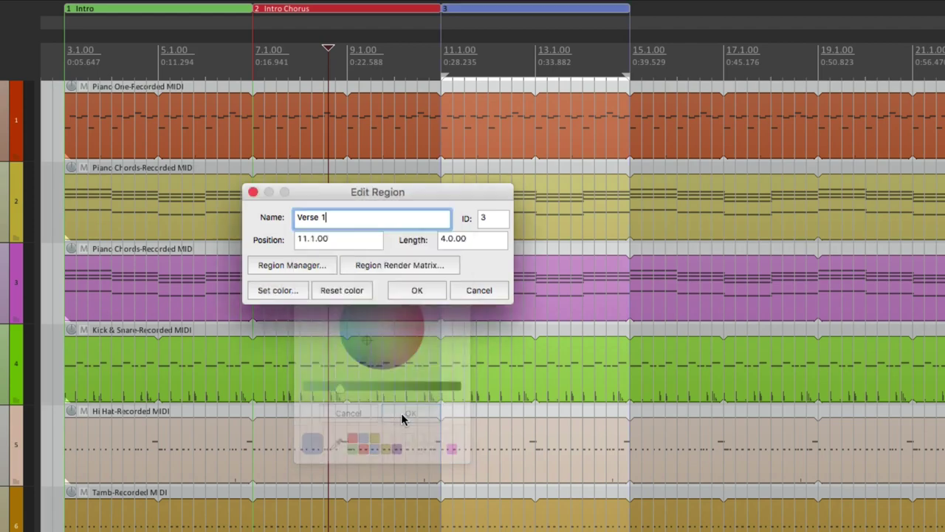
{"action": "left_click", "coordinate": [413, 288]}
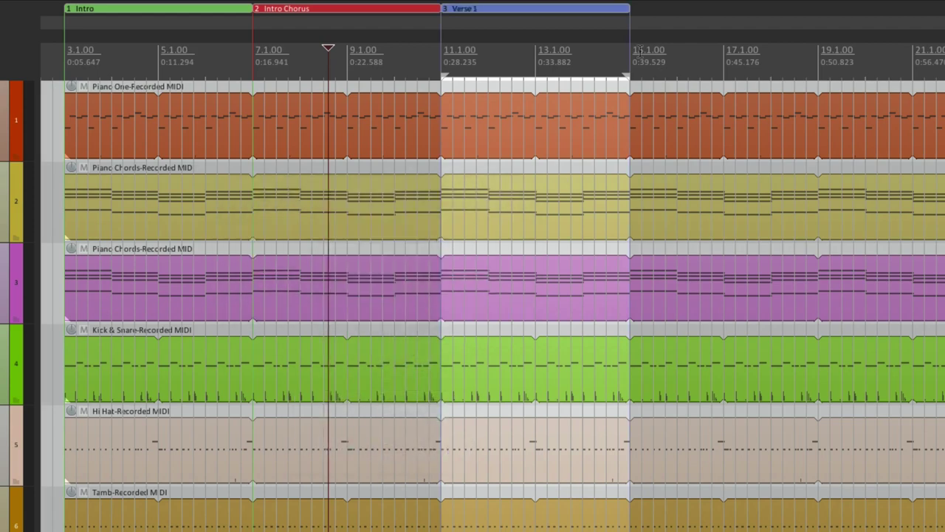
Step: Create a region over bars 15–19 named 'Pre Chorus 1' and colour it olive
{"action": "left_click_drag", "start_coordinate": [637, 53], "coordinate": [818, 42]}
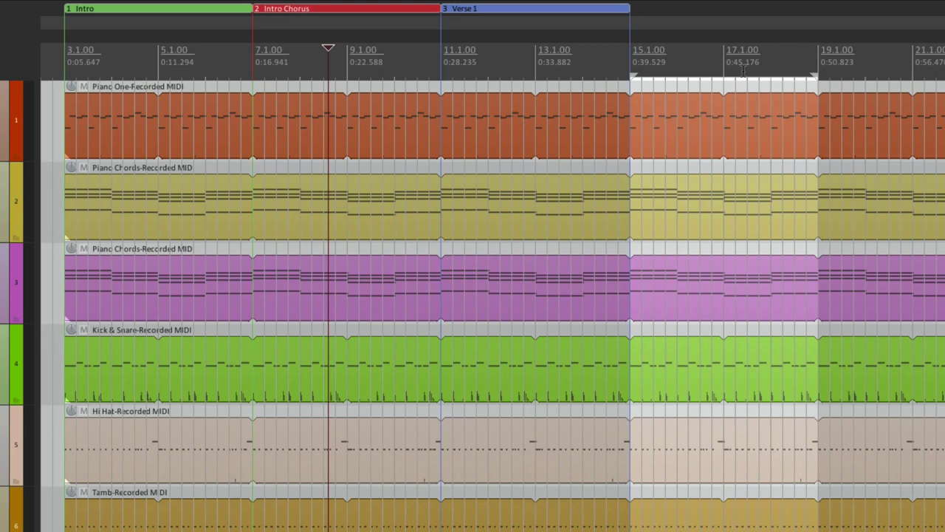
{"action": "key", "text": "shift+r"}
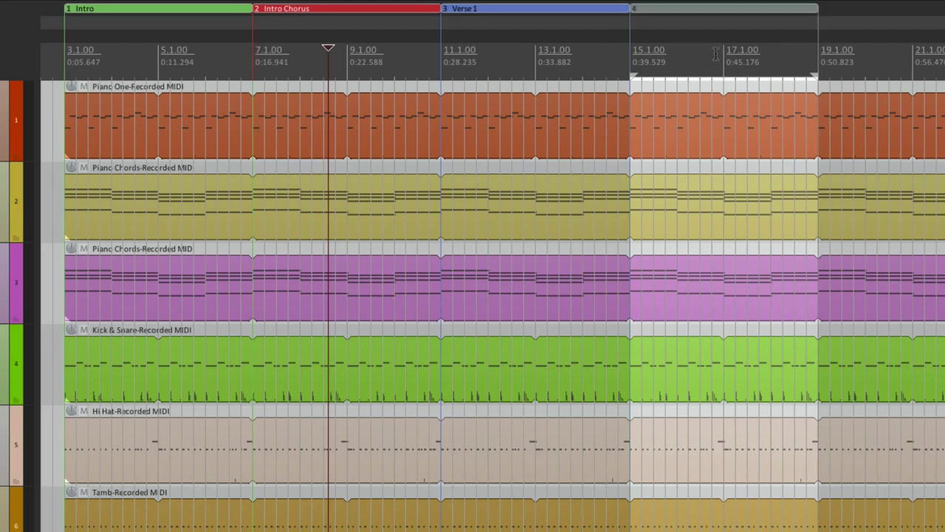
{"action": "right_click", "coordinate": [703, 14]}
{"action": "left_click", "coordinate": [716, 22]}
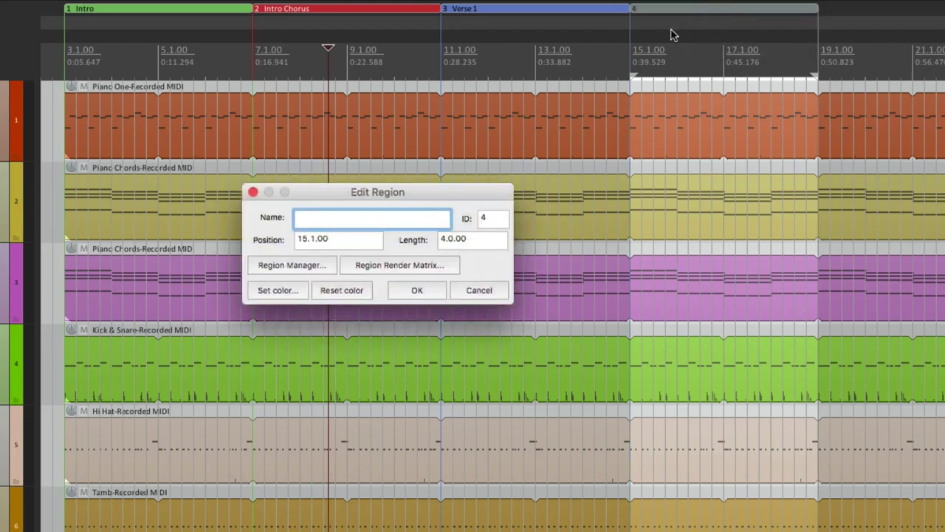
{"action": "type", "text": "Pre Chorus 1"}
{"action": "left_click", "coordinate": [285, 291]}
{"action": "left_click", "coordinate": [374, 439]}
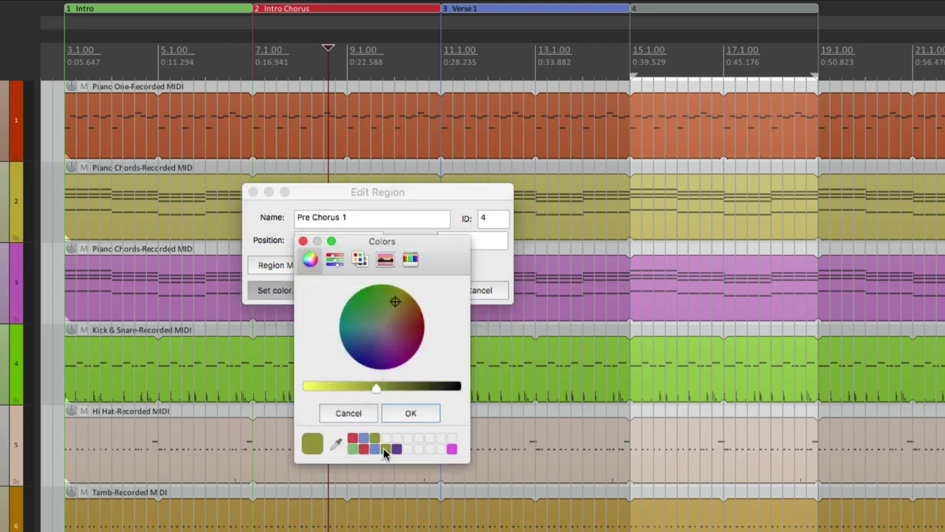
{"action": "left_click", "coordinate": [399, 418]}
{"action": "left_click", "coordinate": [440, 290]}
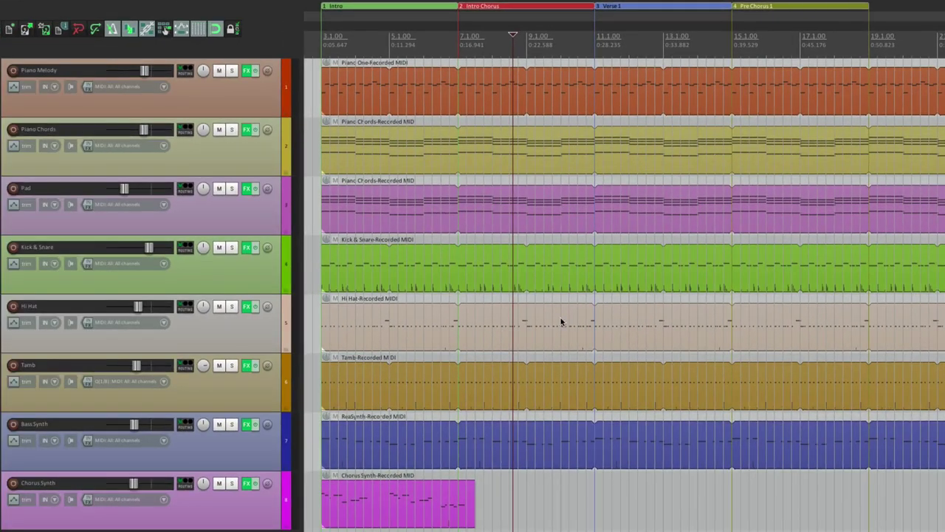
Step: Trim the Kick & Snare, Hi Hat, Tamb and ReaSynth parts to start at bar 7
{"action": "scroll", "coordinate": [294, 323], "scroll_direction": "up", "scroll_amount": 5}
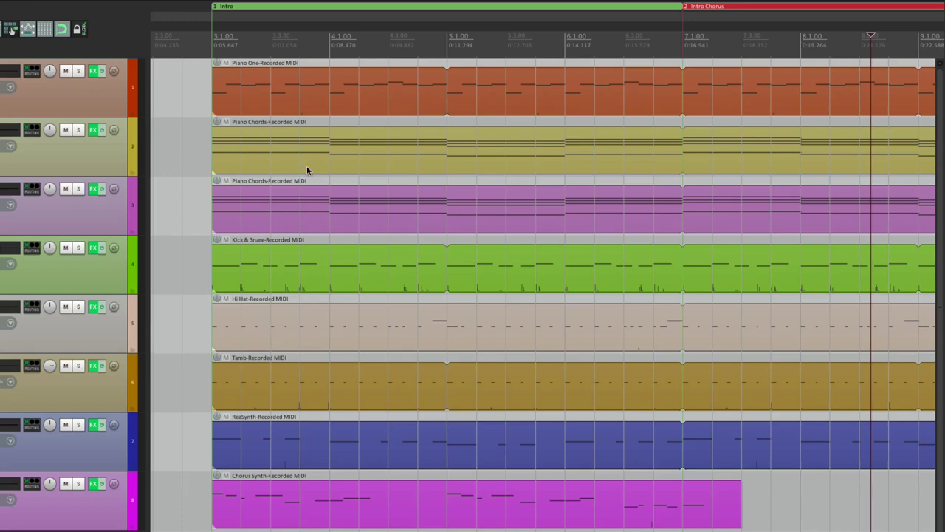
{"action": "left_click", "coordinate": [220, 272]}
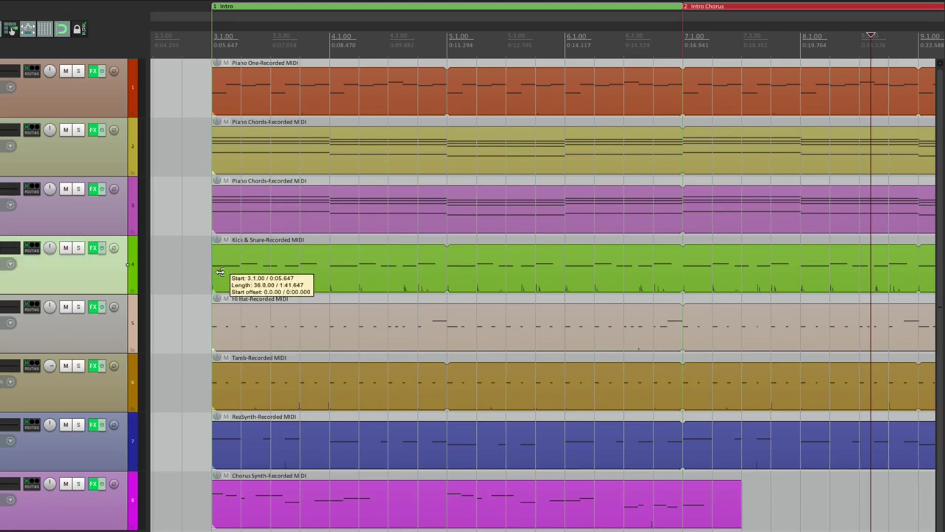
{"action": "left_click_drag", "start_coordinate": [220, 273], "coordinate": [678, 252]}
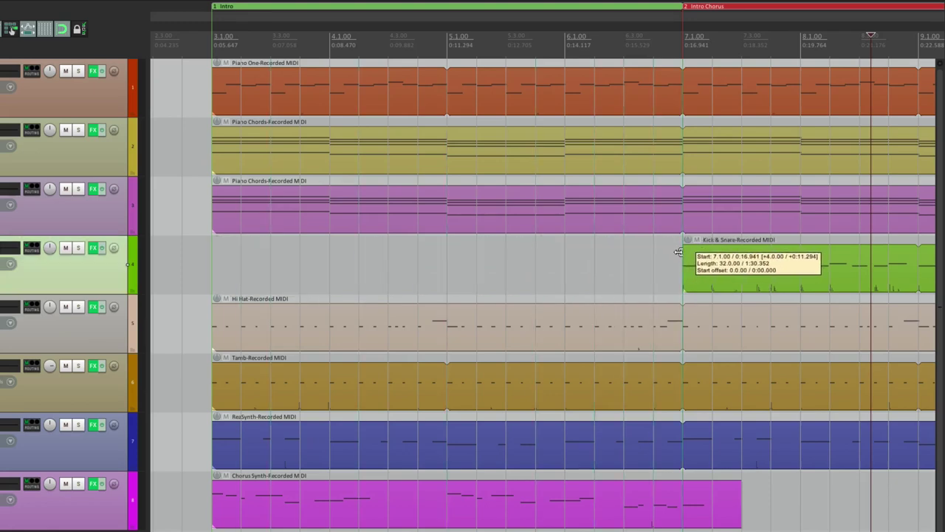
{"action": "left_click_drag", "start_coordinate": [678, 252], "coordinate": [678, 253]}
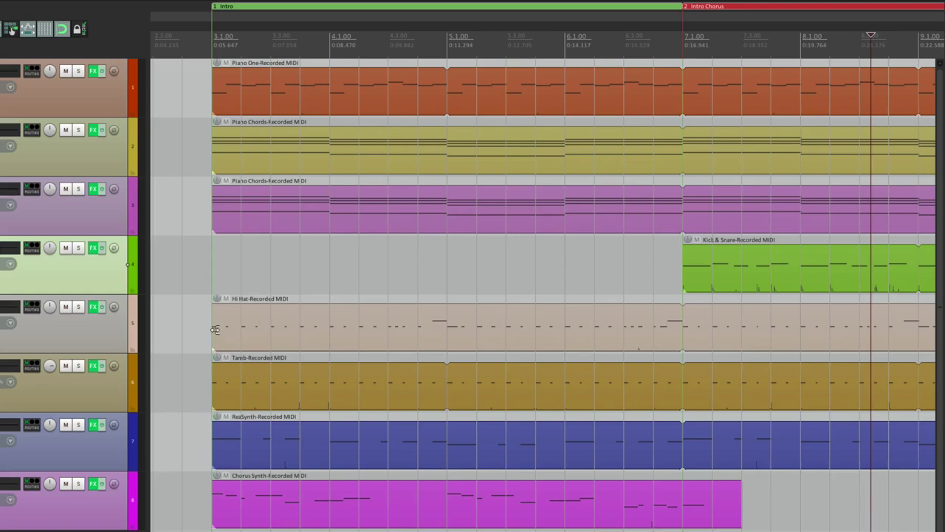
{"action": "left_click_drag", "start_coordinate": [215, 329], "coordinate": [683, 325]}
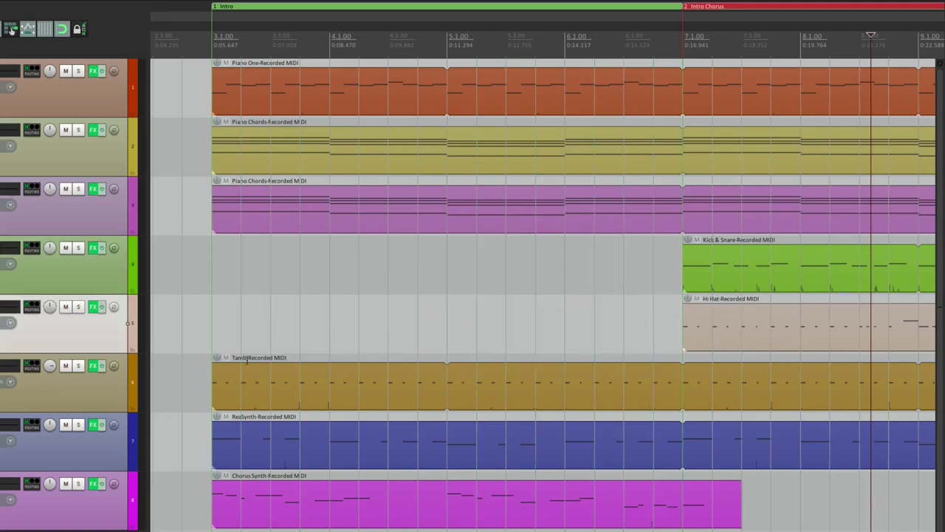
{"action": "left_click_drag", "start_coordinate": [214, 378], "coordinate": [678, 369]}
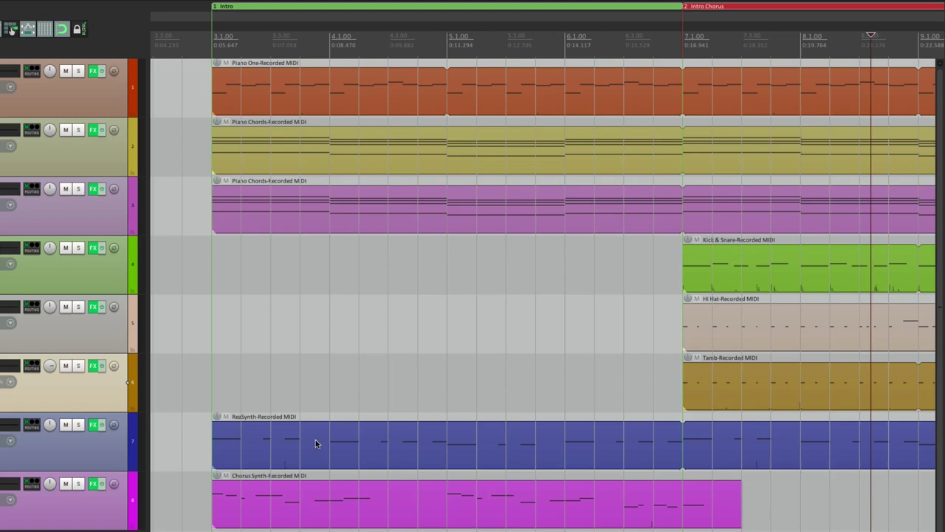
{"action": "left_click_drag", "start_coordinate": [217, 455], "coordinate": [683, 444]}
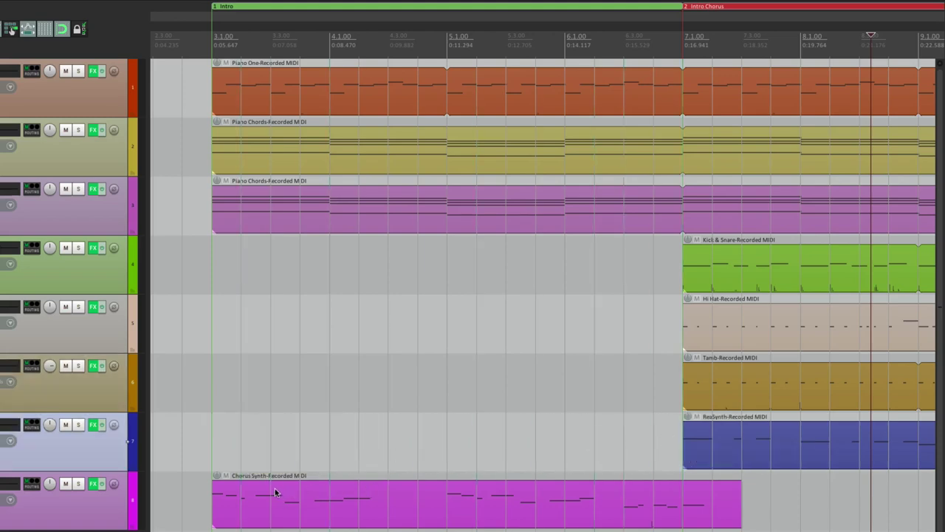
Step: Move the Chorus Synth part so it begins at bar 7
{"action": "left_click_drag", "start_coordinate": [287, 492], "coordinate": [755, 484]}
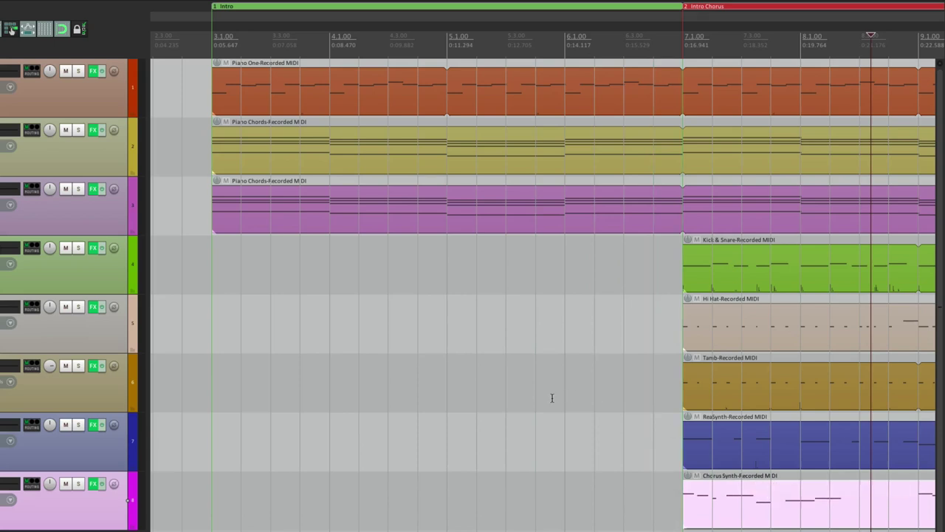
{"action": "scroll", "coordinate": [555, 340], "scroll_direction": "down", "scroll_amount": 3}
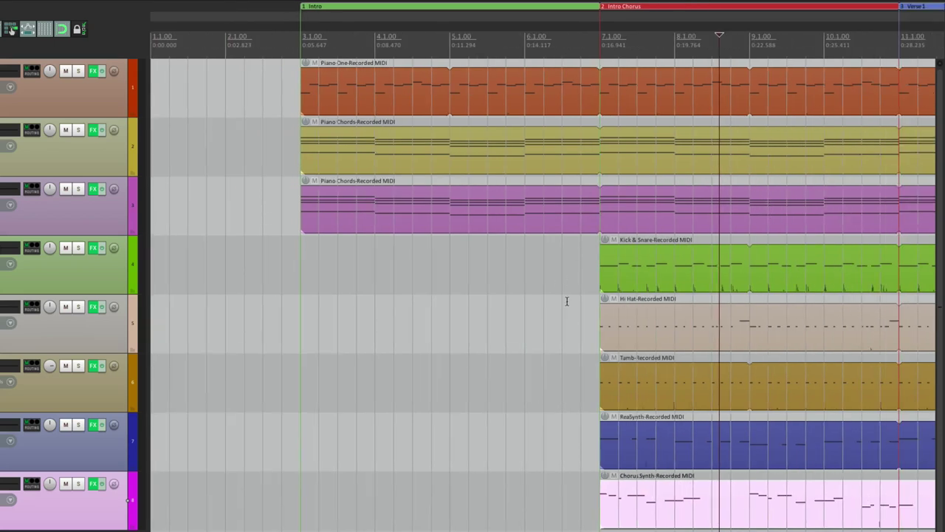
{"action": "scroll", "coordinate": [568, 300], "scroll_direction": "right", "scroll_amount": 4}
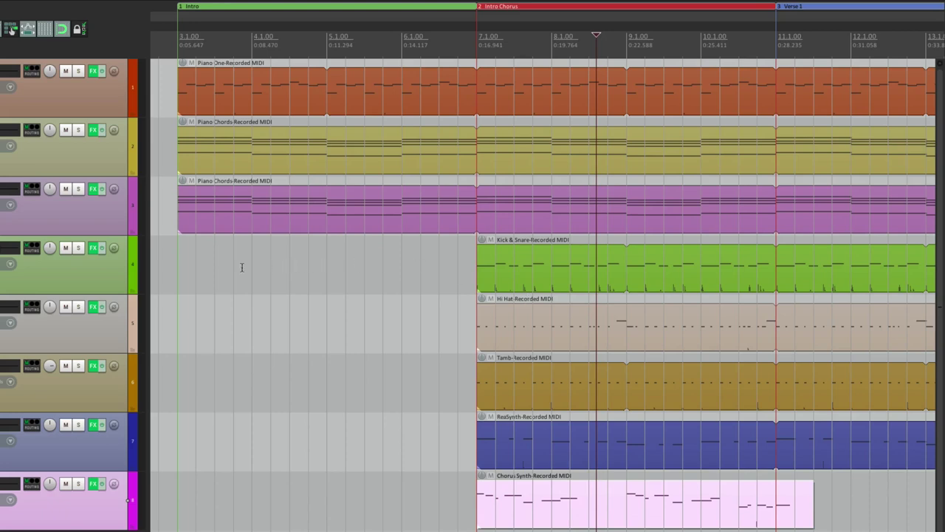
{"action": "left_click", "coordinate": [177, 275]}
{"action": "key", "text": "space"}
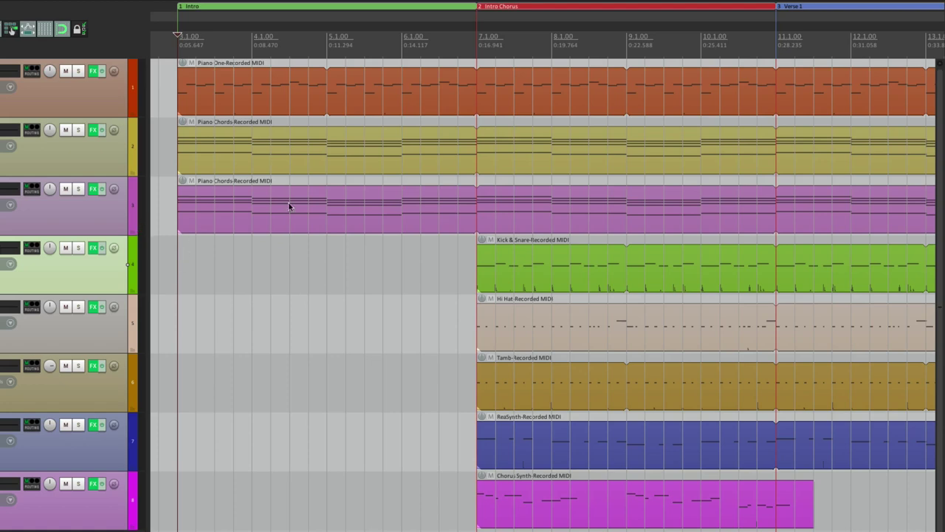
Step: Extend the Hi Hat part back to about 6.4 and play the lead-in into bar 7
{"action": "scroll", "coordinate": [478, 355], "scroll_direction": "up", "scroll_amount": 4}
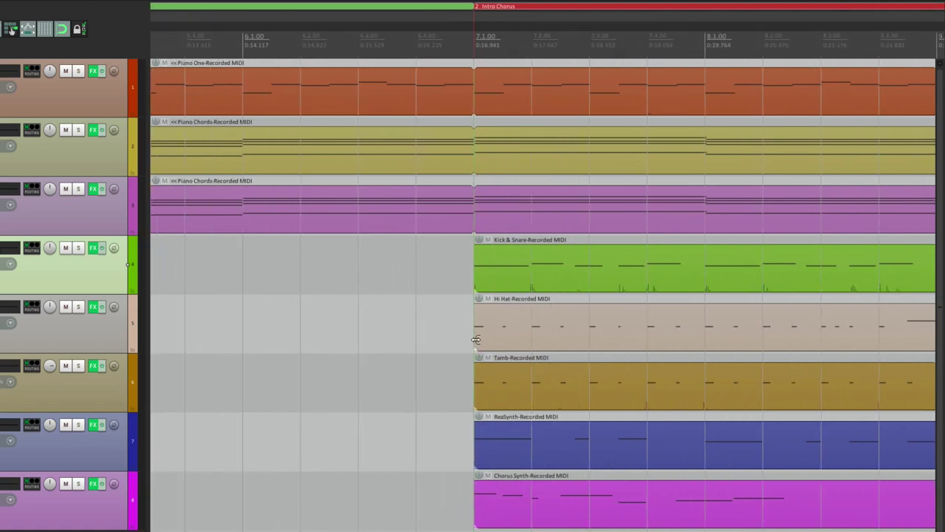
{"action": "left_click_drag", "start_coordinate": [476, 339], "coordinate": [417, 340]}
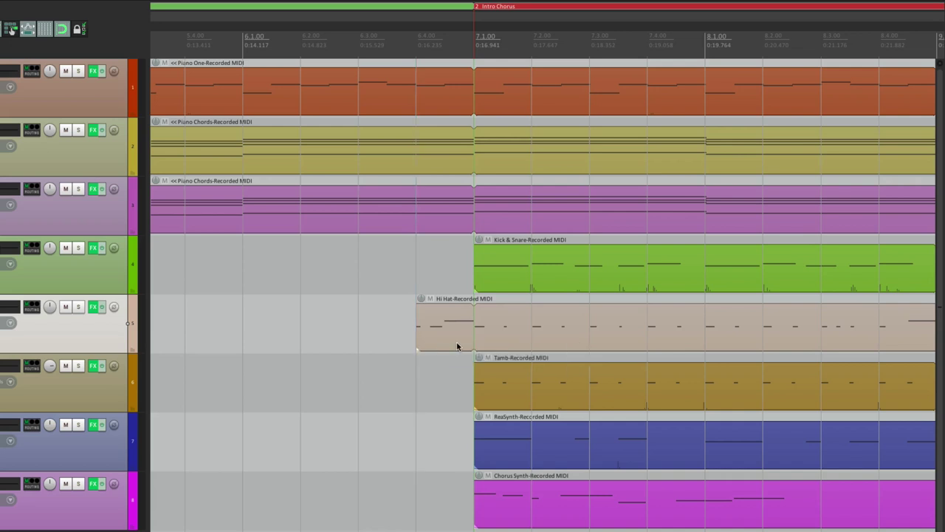
{"action": "left_click", "coordinate": [310, 381]}
{"action": "key", "text": "space"}
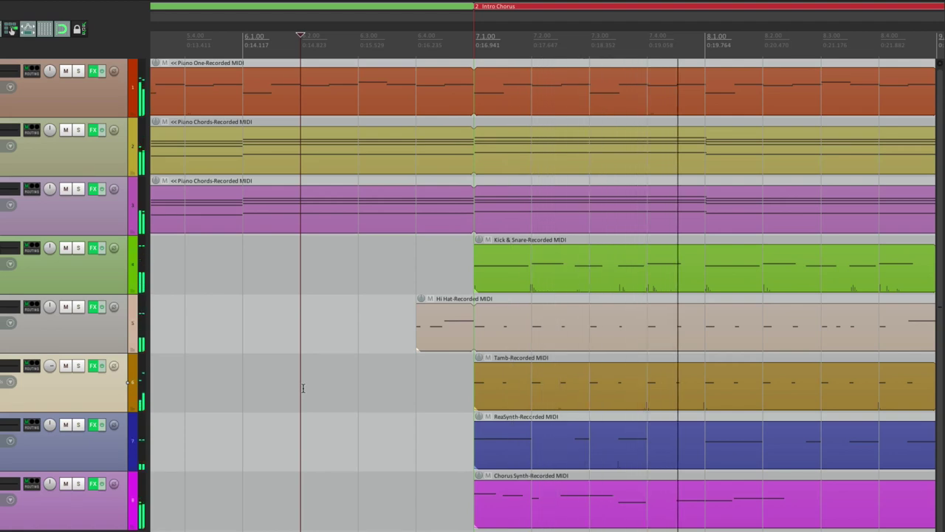
{"action": "scroll", "coordinate": [344, 435], "scroll_direction": "down", "scroll_amount": 3}
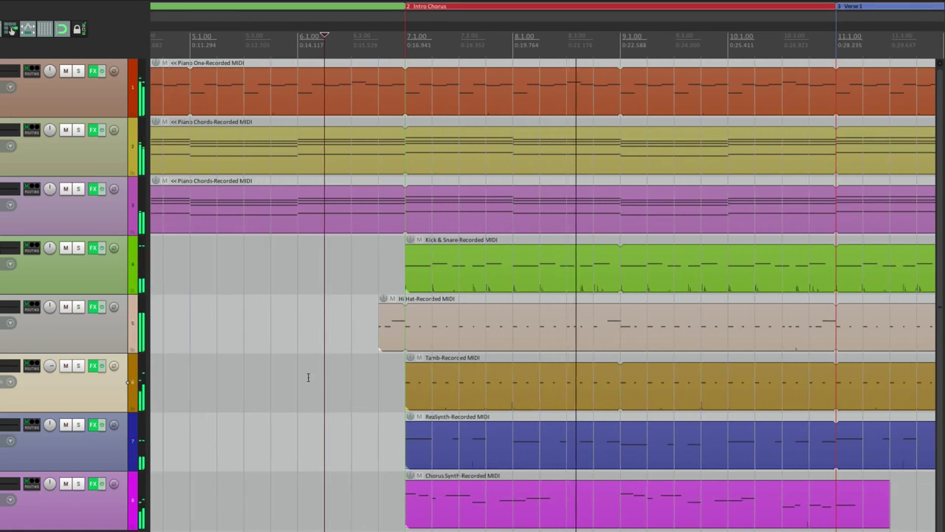
{"action": "scroll", "coordinate": [309, 369], "scroll_direction": "down", "scroll_amount": 2}
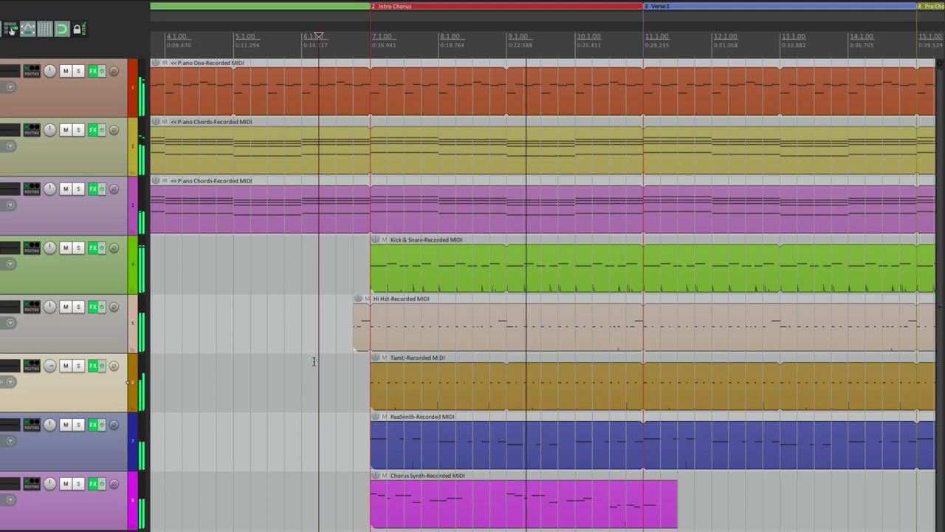
{"action": "key", "text": "space"}
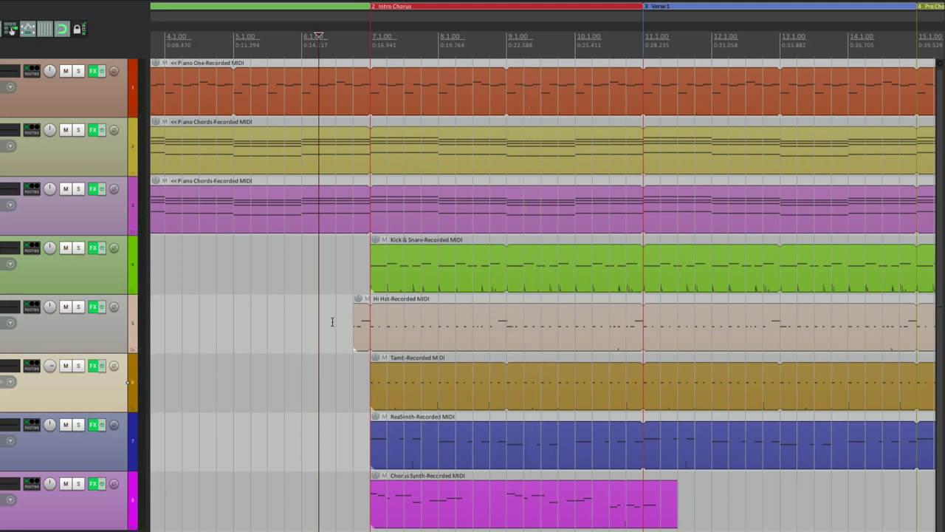
{"action": "scroll", "coordinate": [333, 322], "scroll_direction": "left", "scroll_amount": 5}
{"action": "scroll", "coordinate": [353, 301], "scroll_direction": "right", "scroll_amount": 4}
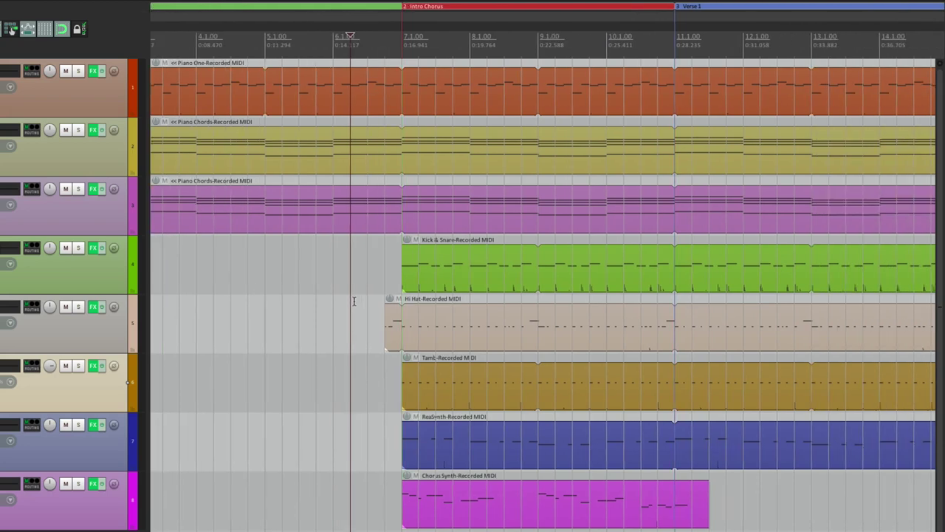
{"action": "scroll", "coordinate": [333, 325], "scroll_direction": "right", "scroll_amount": 6}
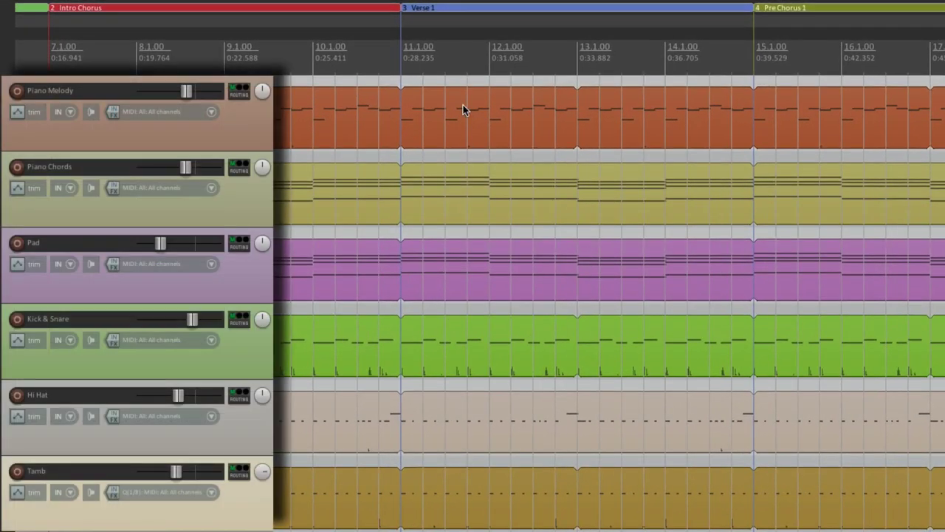
Step: Split the Piano Melody part at bars 11 and 15 and delete the middle section
{"action": "left_click", "coordinate": [401, 136]}
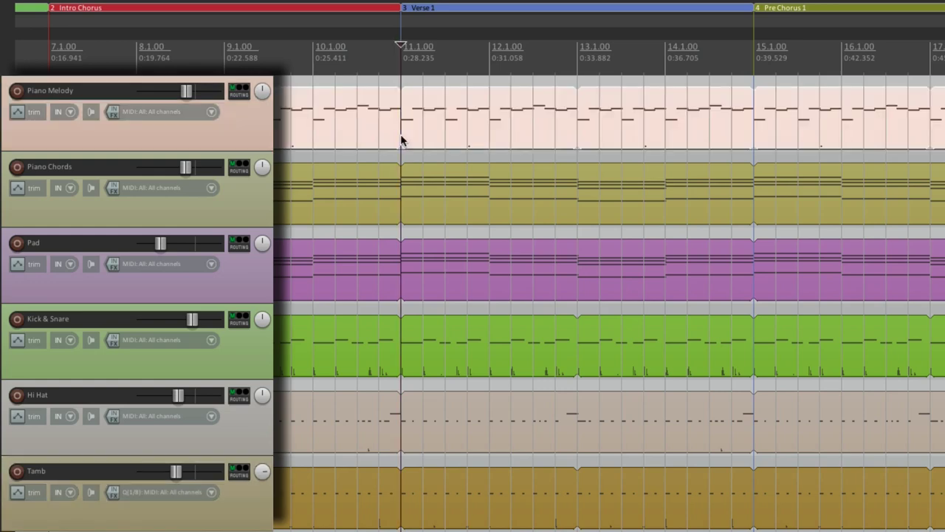
{"action": "key", "text": "s"}
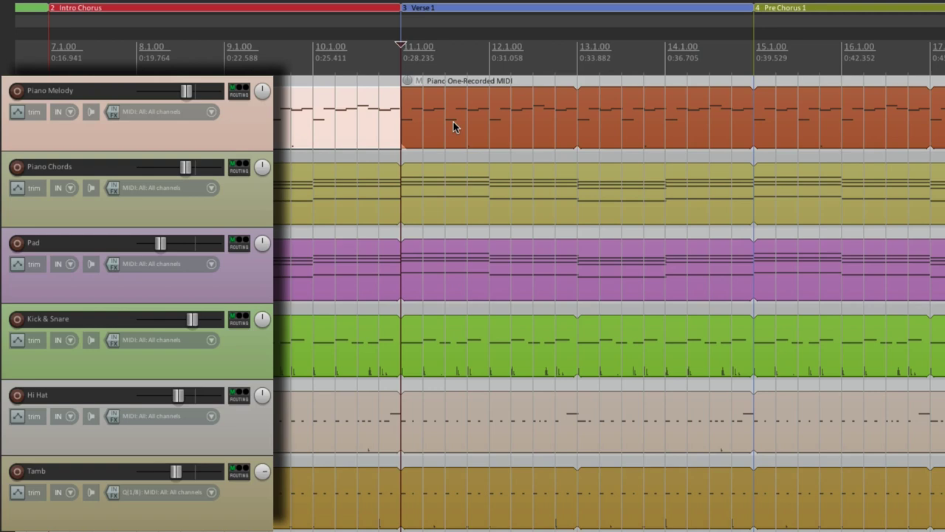
{"action": "left_click", "coordinate": [754, 120]}
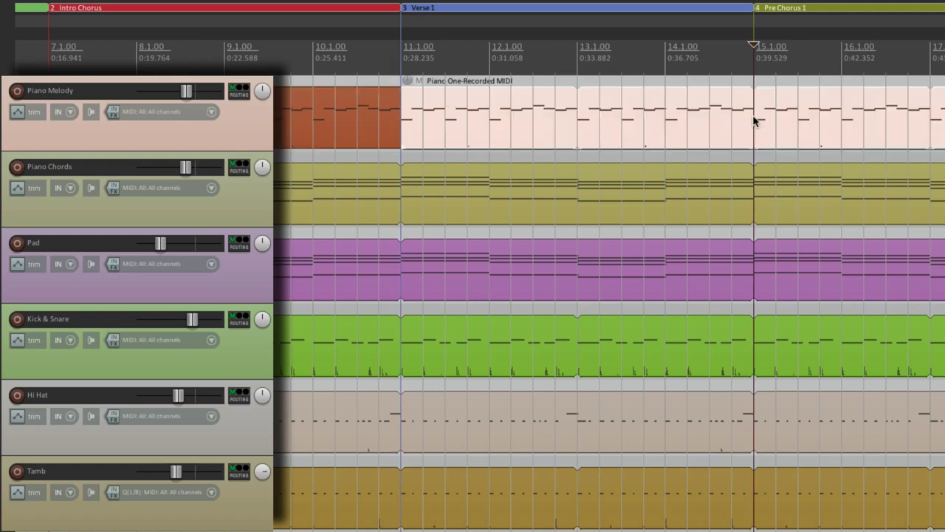
{"action": "key", "text": "s"}
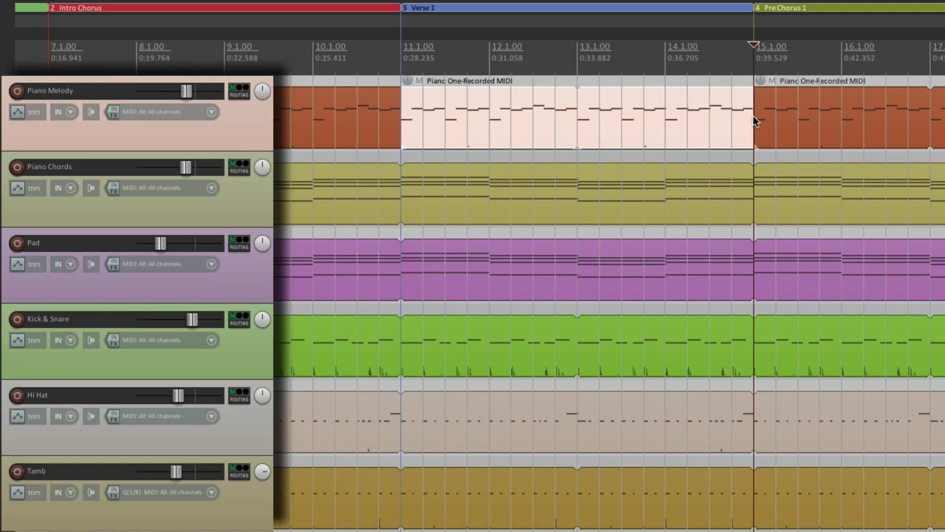
{"action": "key", "text": "Delete"}
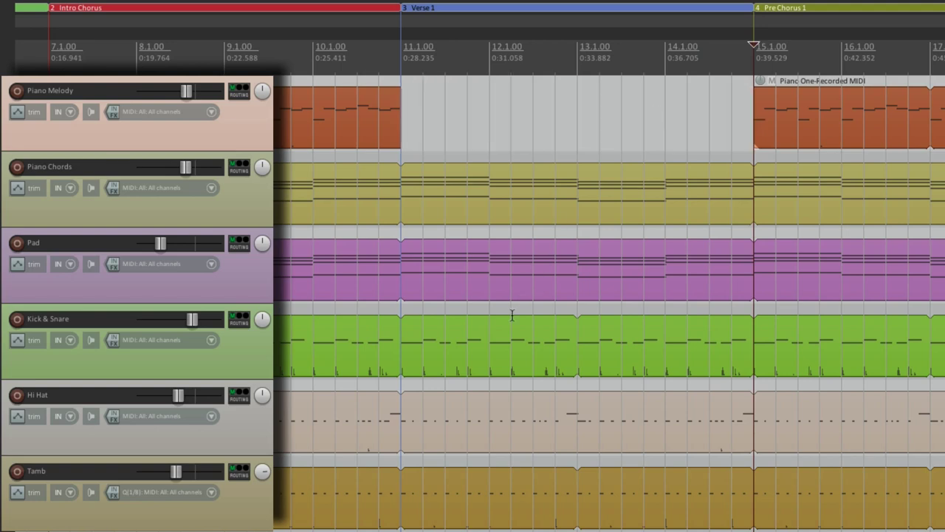
Step: Split the Hi Hat and Tamb parts at bars 11 and 15, deleting both middle sections
{"action": "left_click", "coordinate": [401, 440]}
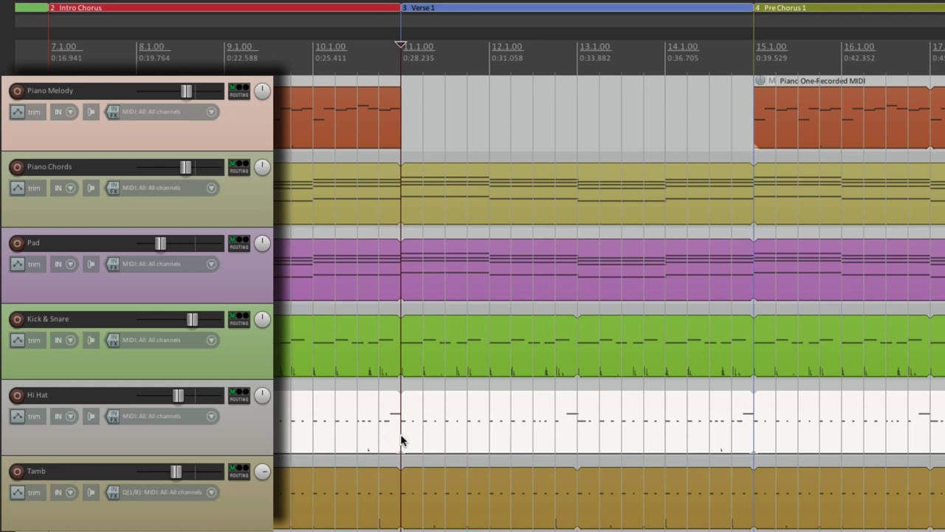
{"action": "key", "text": "s"}
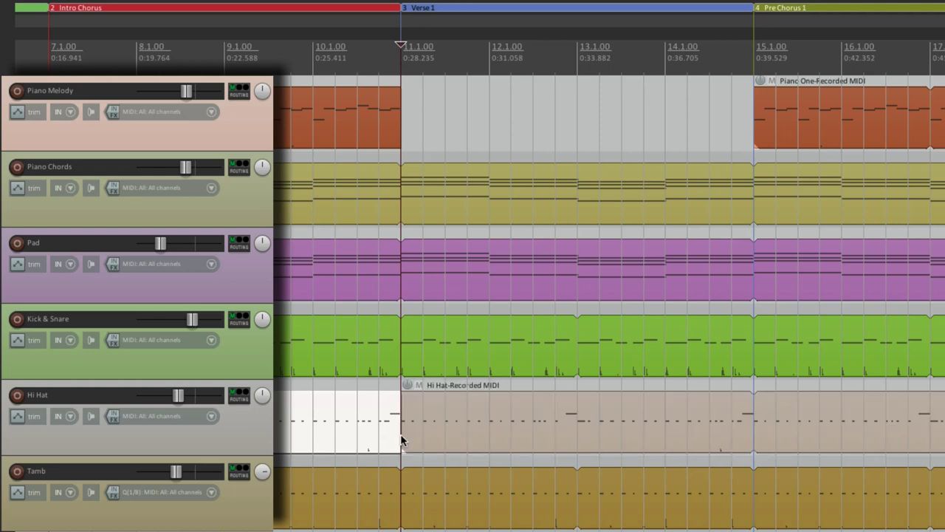
{"action": "left_click", "coordinate": [754, 435]}
{"action": "key", "text": "s"}
{"action": "key", "text": "Delete"}
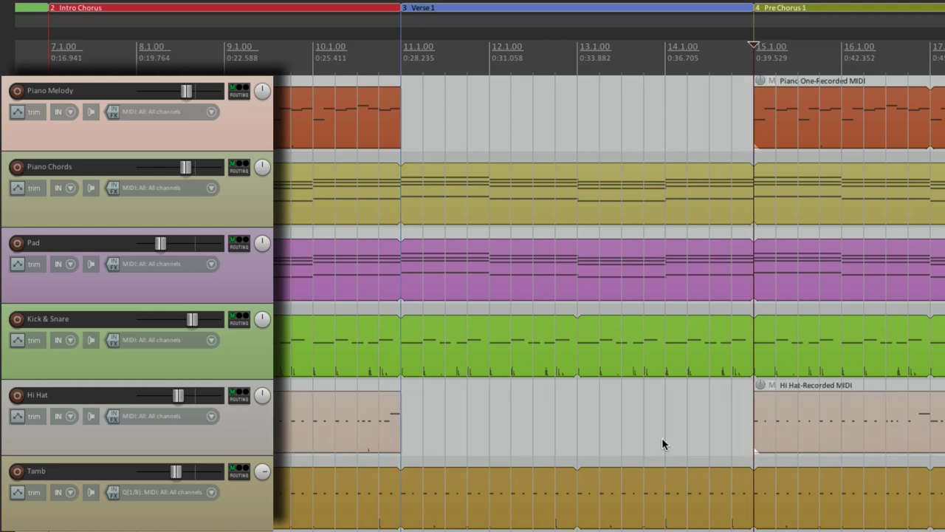
{"action": "left_click", "coordinate": [401, 513]}
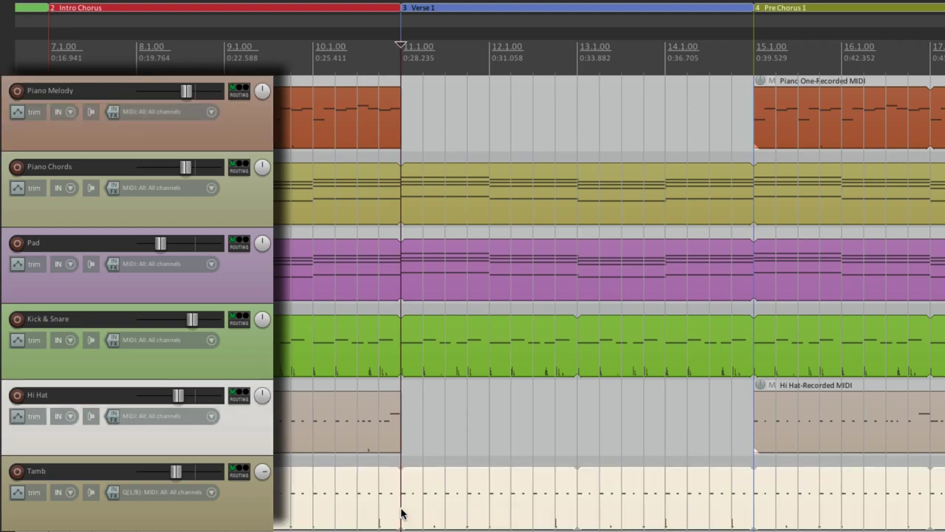
{"action": "key", "text": "s"}
{"action": "left_click", "coordinate": [755, 506]}
{"action": "key", "text": "s"}
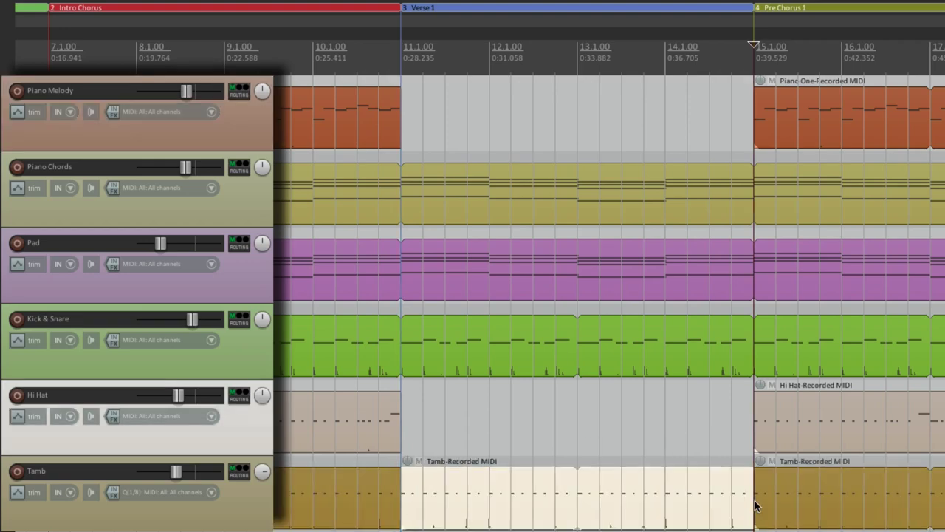
{"action": "key", "text": "Delete"}
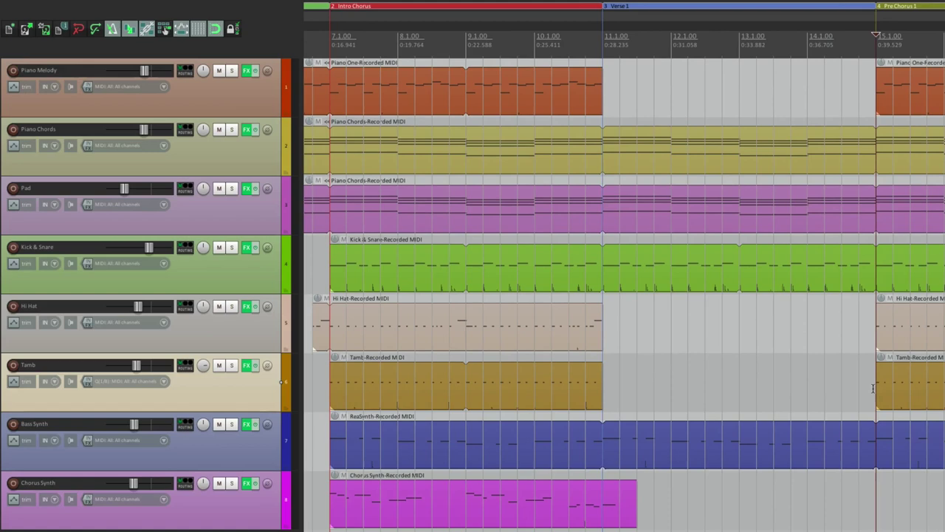
{"action": "key", "text": "space"}
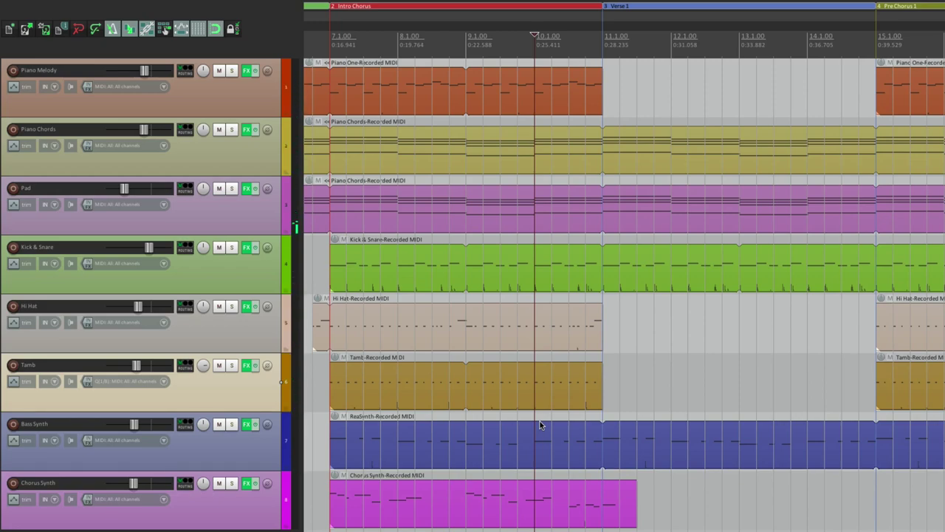
Step: Extend the first Hi Hat part slightly past bar 11 and play it back
{"action": "scroll", "coordinate": [599, 394], "scroll_direction": "up", "scroll_amount": 4}
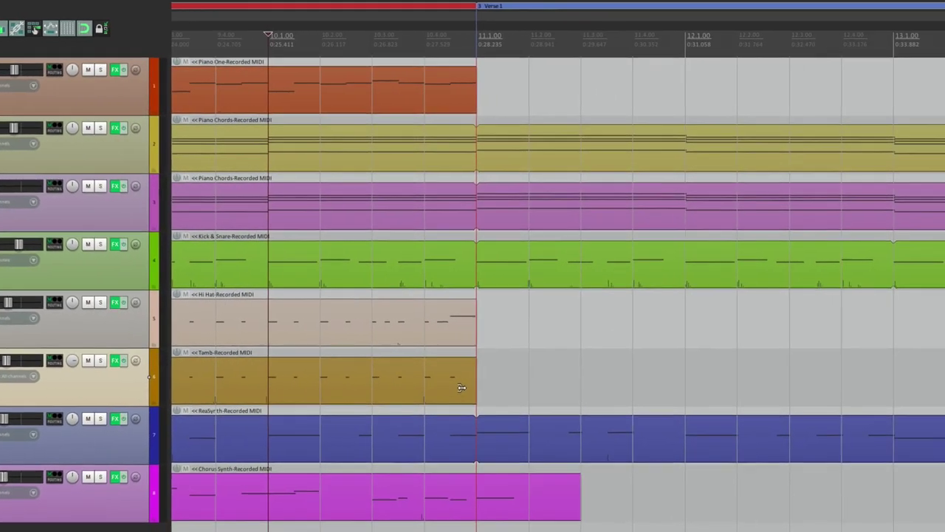
{"action": "scroll", "coordinate": [480, 389], "scroll_direction": "up", "scroll_amount": 4}
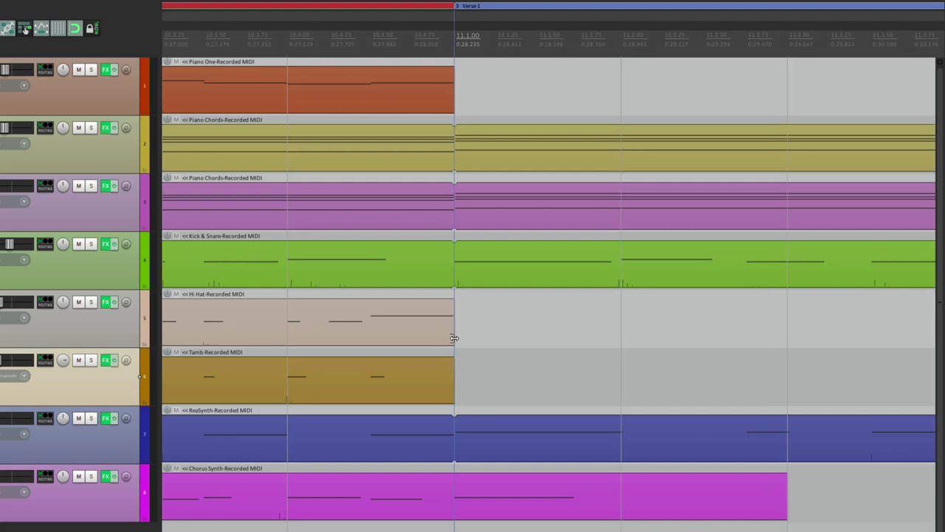
{"action": "left_click_drag", "start_coordinate": [450, 334], "coordinate": [487, 335]}
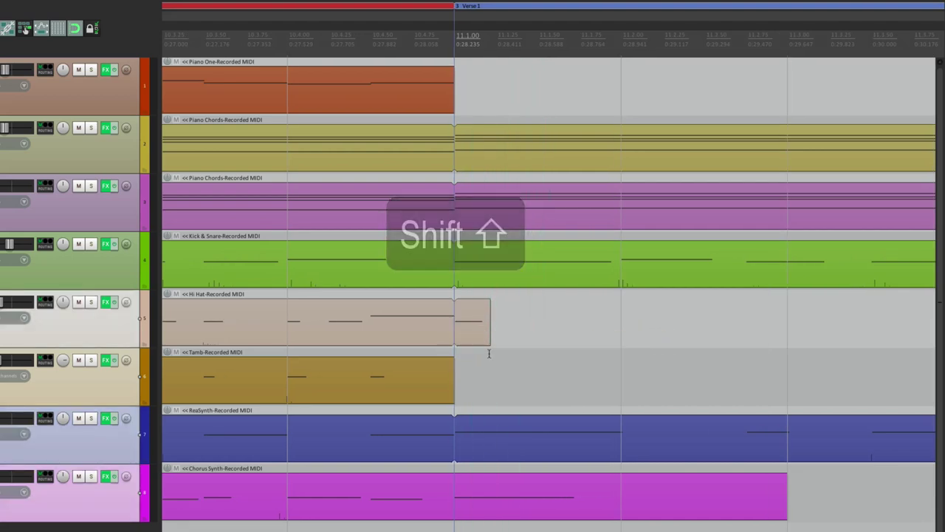
{"action": "key", "text": "space"}
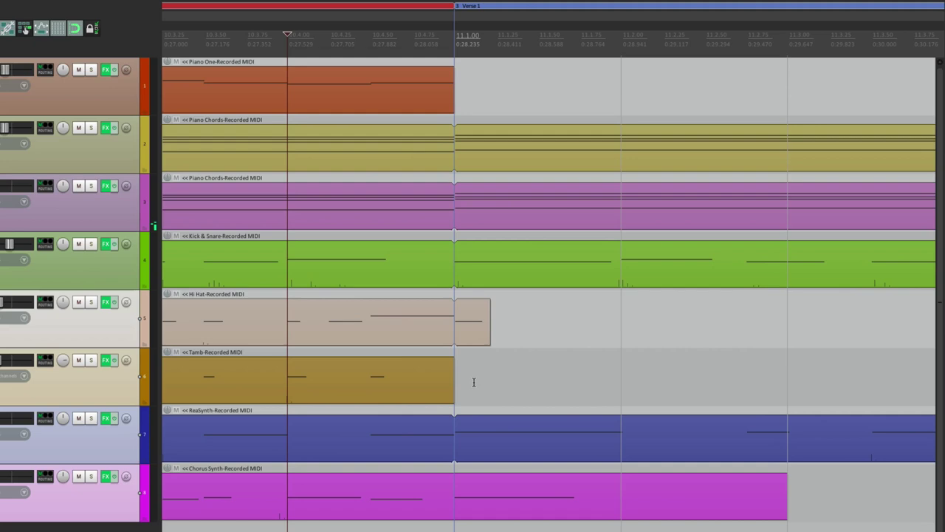
{"action": "scroll", "coordinate": [474, 382], "scroll_direction": "down", "scroll_amount": 5}
{"action": "scroll", "coordinate": [472, 382], "scroll_direction": "down", "scroll_amount": 3}
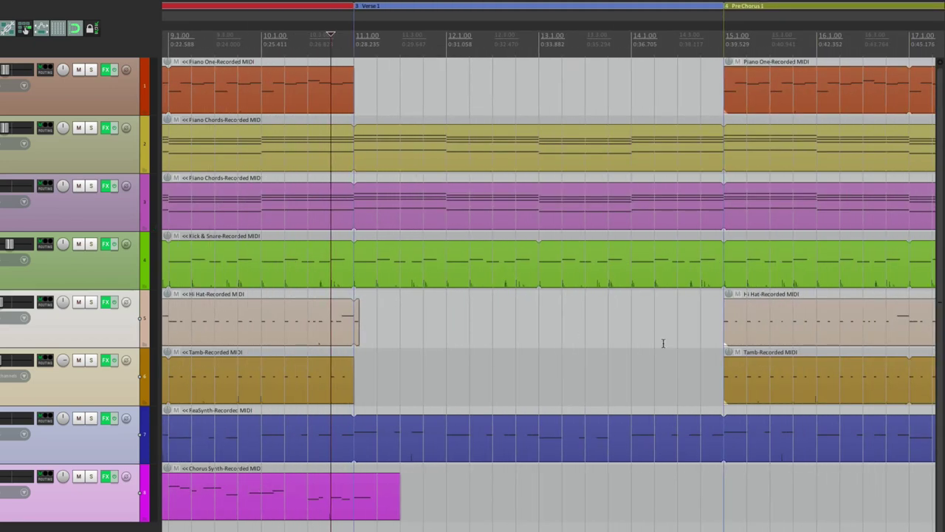
{"action": "scroll", "coordinate": [750, 389], "scroll_direction": "up", "scroll_amount": 5}
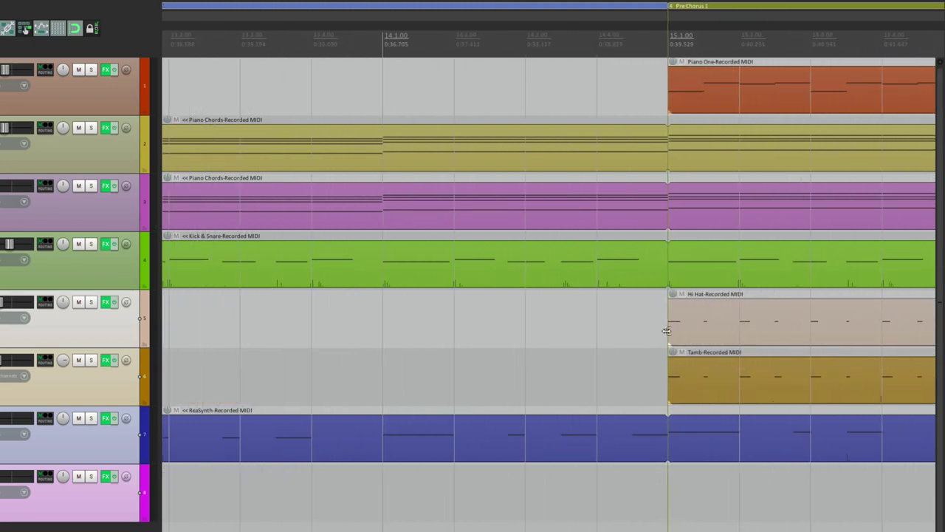
Step: Make the later Hi Hat part start at 14.4 and play the lead-in to Pre Chorus 1
{"action": "left_click_drag", "start_coordinate": [668, 331], "coordinate": [601, 330]}
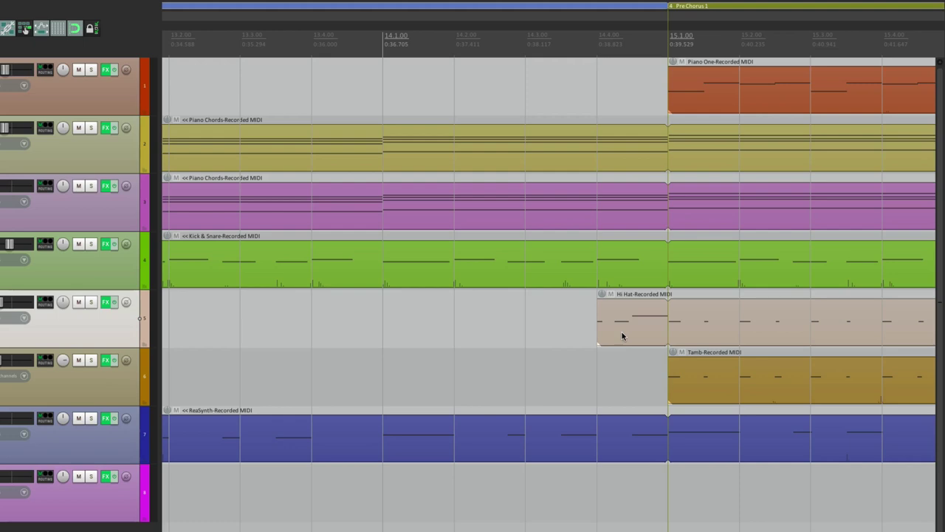
{"action": "left_click", "coordinate": [480, 387]}
{"action": "key", "text": "space"}
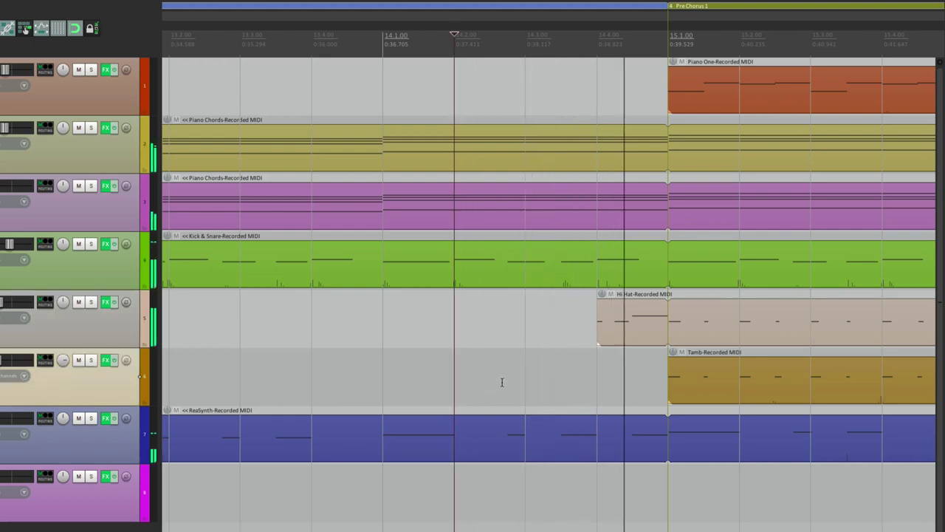
{"action": "scroll", "coordinate": [502, 381], "scroll_direction": "down", "scroll_amount": 6}
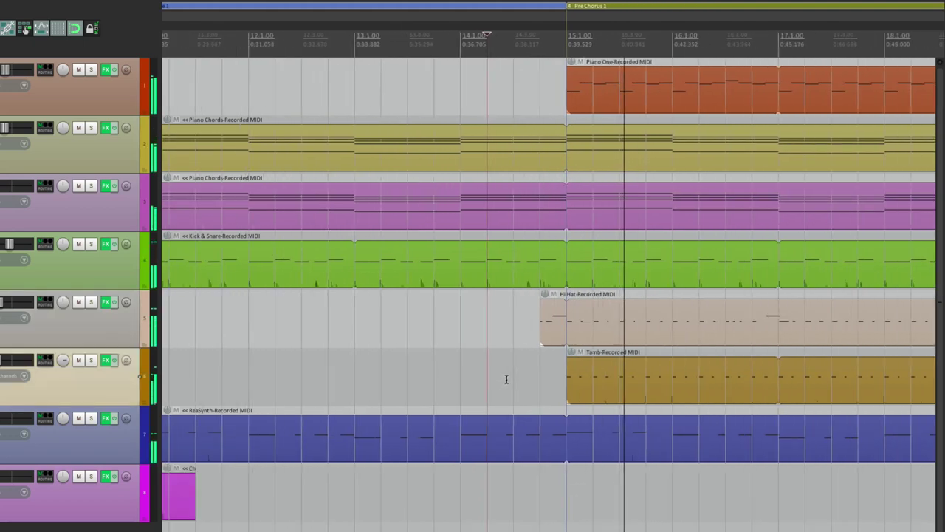
{"action": "scroll", "coordinate": [507, 379], "scroll_direction": "left", "scroll_amount": 3}
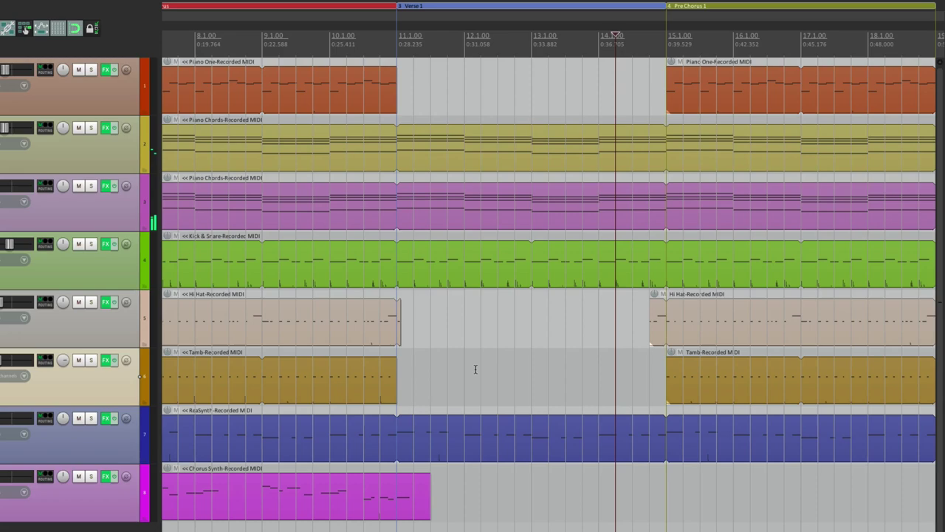
{"action": "key", "text": "space"}
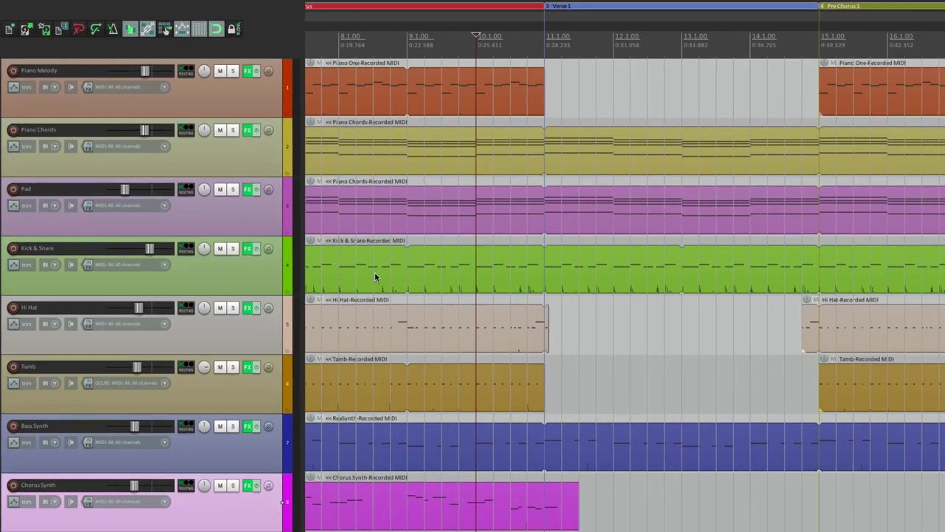
{"action": "key", "text": "space"}
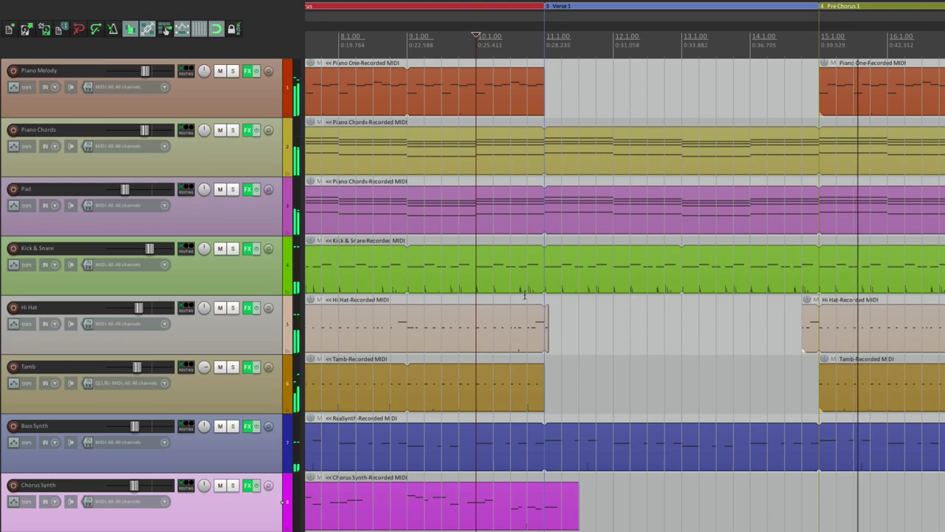
Step: Stop playback and trim the Tamb part so it starts at bar 19 instead of 15
{"action": "key", "text": "space"}
{"action": "scroll", "coordinate": [529, 297], "scroll_direction": "right", "scroll_amount": 5}
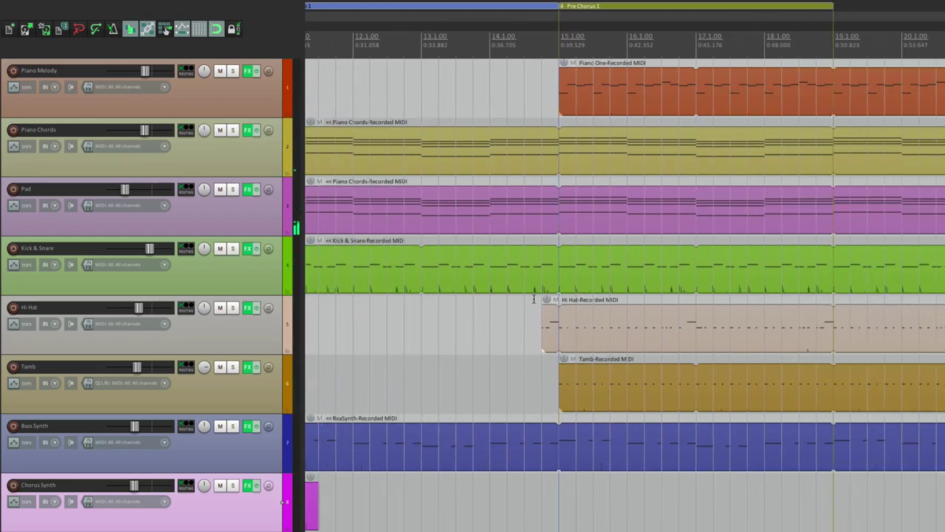
{"action": "scroll", "coordinate": [534, 300], "scroll_direction": "right", "scroll_amount": 2}
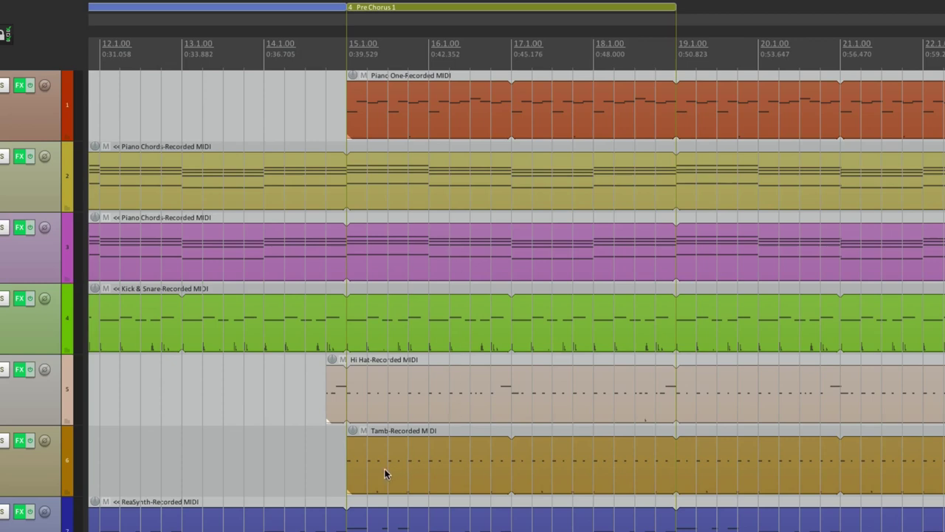
{"action": "left_click_drag", "start_coordinate": [347, 474], "coordinate": [675, 452]}
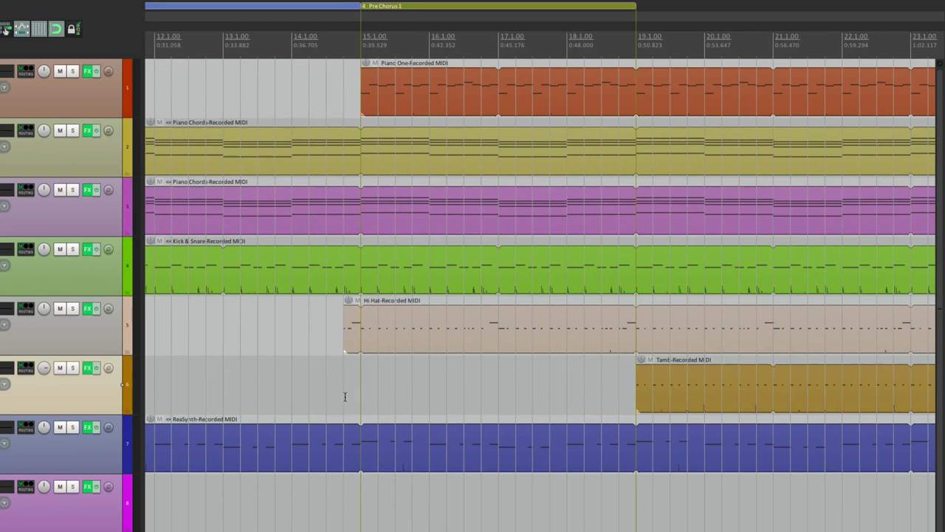
{"action": "left_click", "coordinate": [327, 477]}
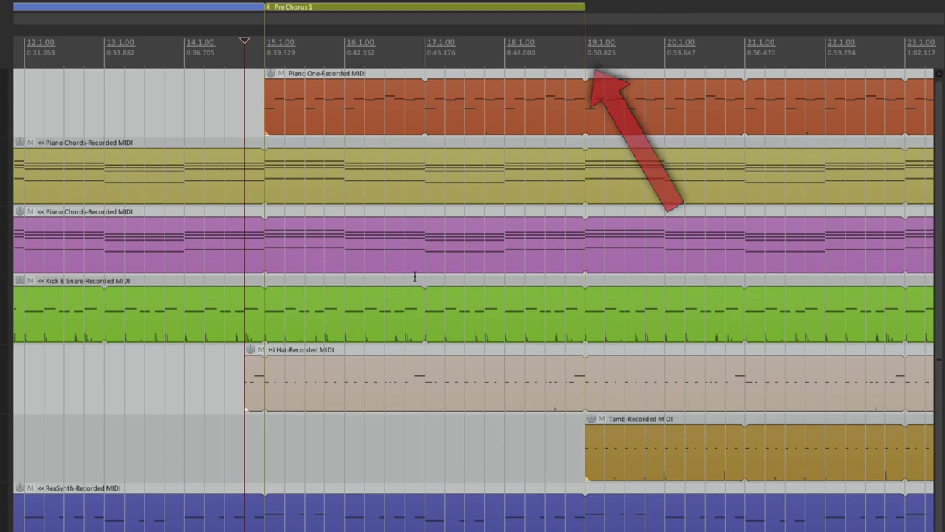
{"action": "scroll", "coordinate": [410, 278], "scroll_direction": "down", "scroll_amount": 4}
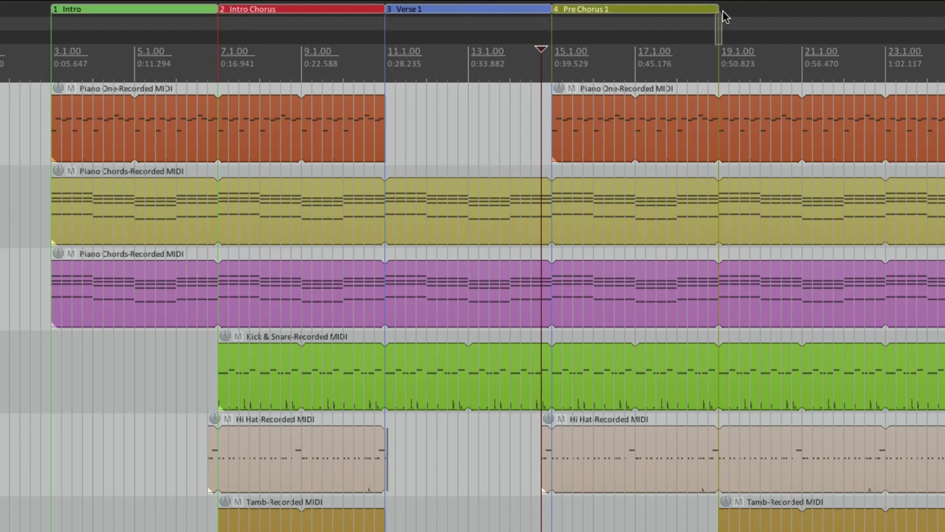
Step: Copy the Intro Chorus region and all its parts to bar 19, right after Pre Chorus 1
{"action": "left_click_drag", "start_coordinate": [723, 12], "coordinate": [724, 11]}
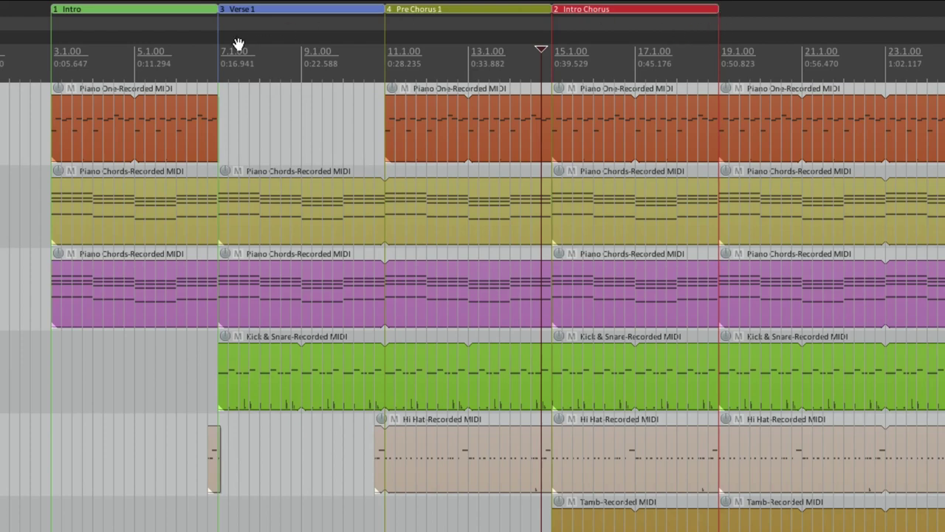
{"action": "key", "text": "ctrl+z"}
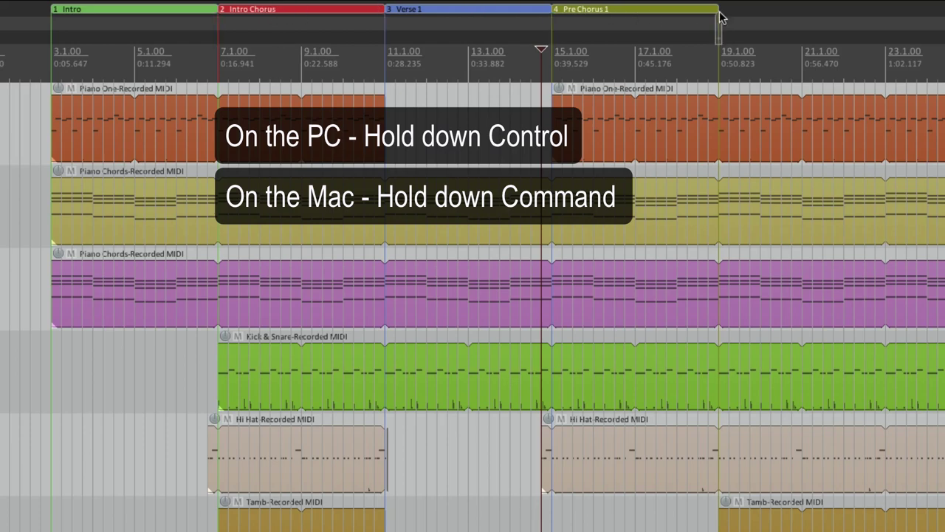
{"action": "left_click_drag", "start_coordinate": [720, 16], "coordinate": [720, 14]}
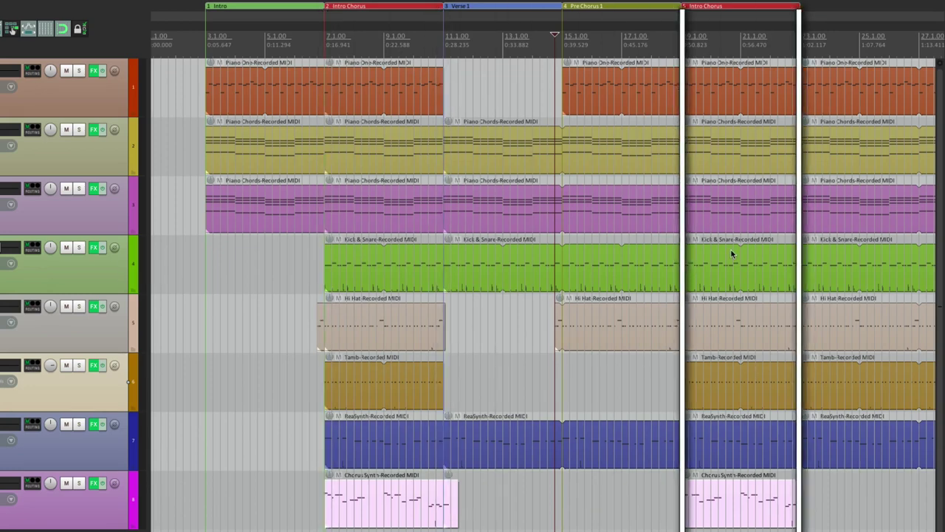
Step: Play back from bar 18.1 into the copied chorus, then stop
{"action": "scroll", "coordinate": [528, 385], "scroll_direction": "right", "scroll_amount": 5}
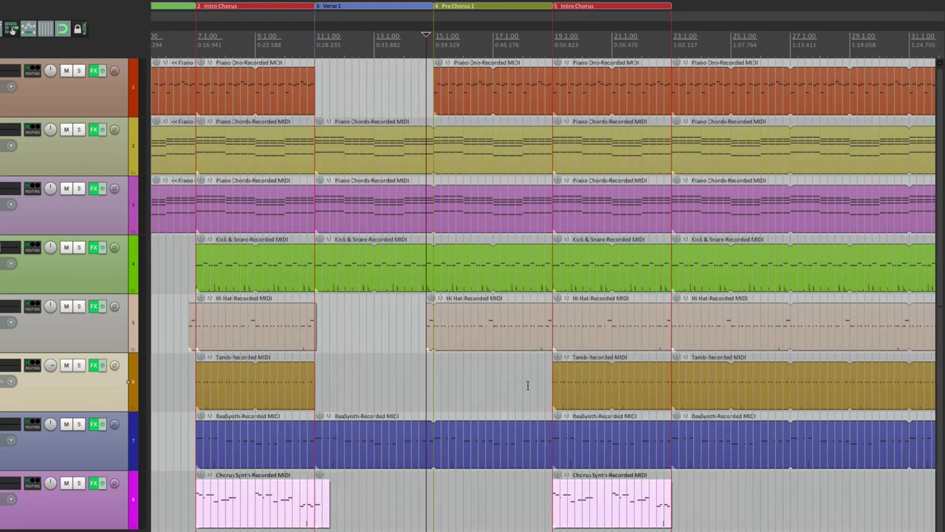
{"action": "scroll", "coordinate": [527, 385], "scroll_direction": "right", "scroll_amount": 3}
{"action": "scroll", "coordinate": [523, 385], "scroll_direction": "up", "scroll_amount": 6}
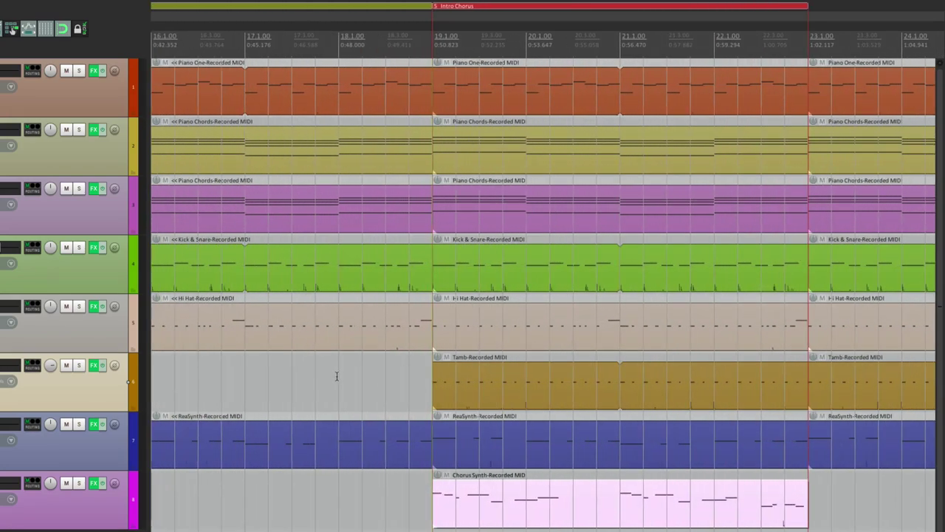
{"action": "left_click", "coordinate": [340, 381]}
{"action": "key", "text": "space"}
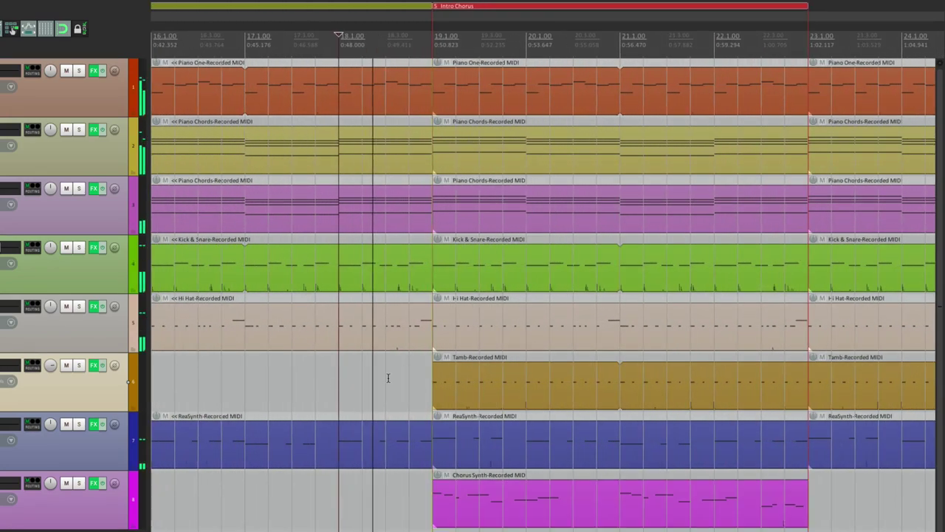
{"action": "scroll", "coordinate": [386, 376], "scroll_direction": "up", "scroll_amount": 3}
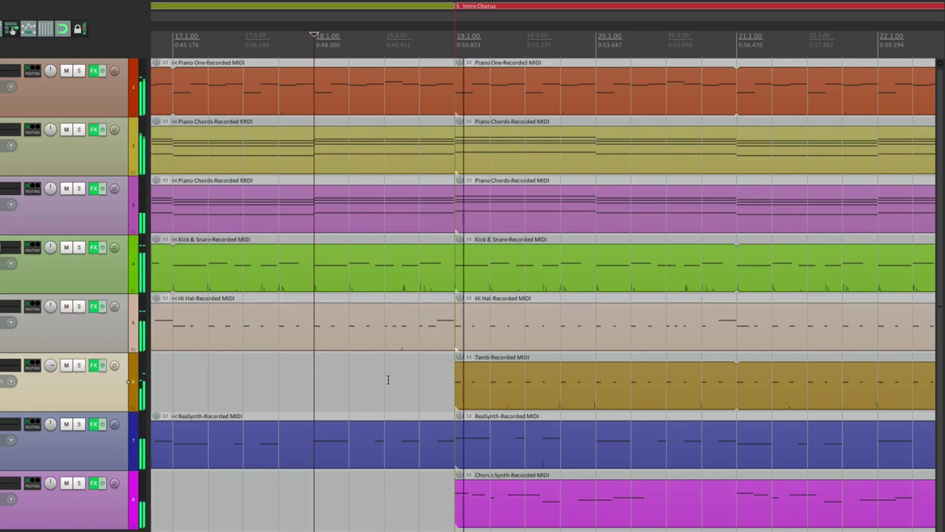
{"action": "scroll", "coordinate": [397, 380], "scroll_direction": "down", "scroll_amount": 2}
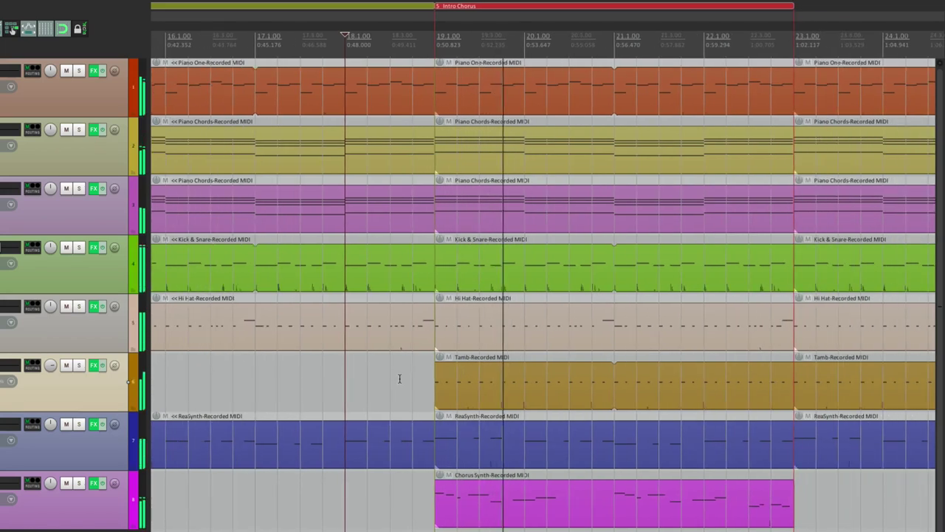
{"action": "key", "text": "space"}
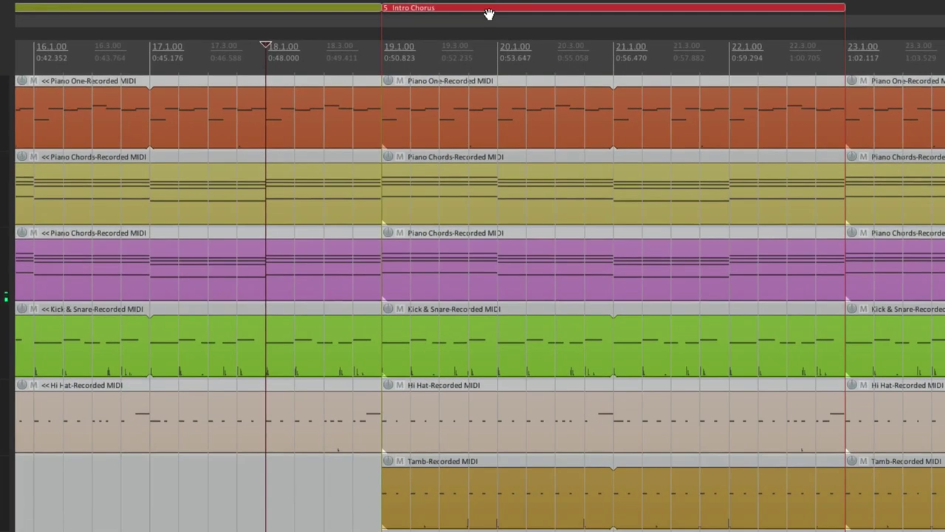
Step: Rename the copied Intro Chorus region at bars 19–23 to 'Chorus 1'
{"action": "right_click", "coordinate": [518, 7]}
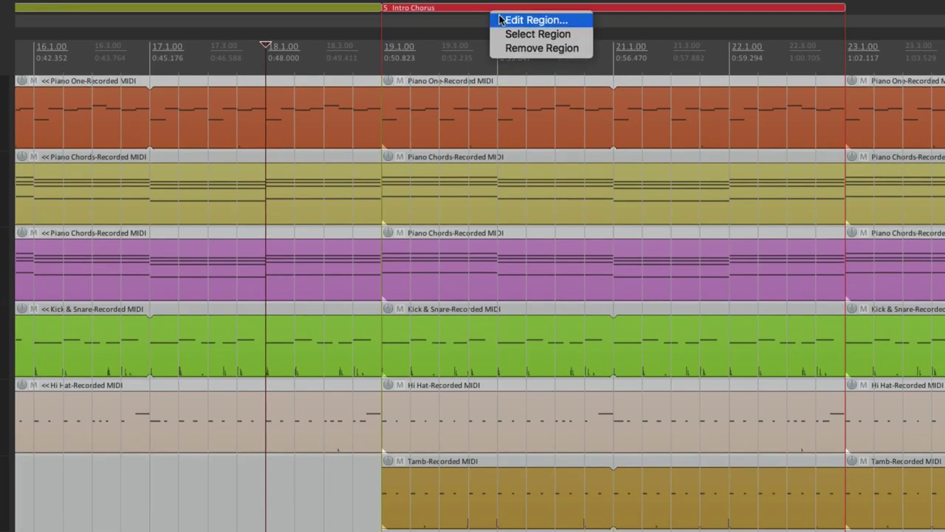
{"action": "left_click", "coordinate": [500, 21]}
{"action": "type", "text": "Chorus 1"}
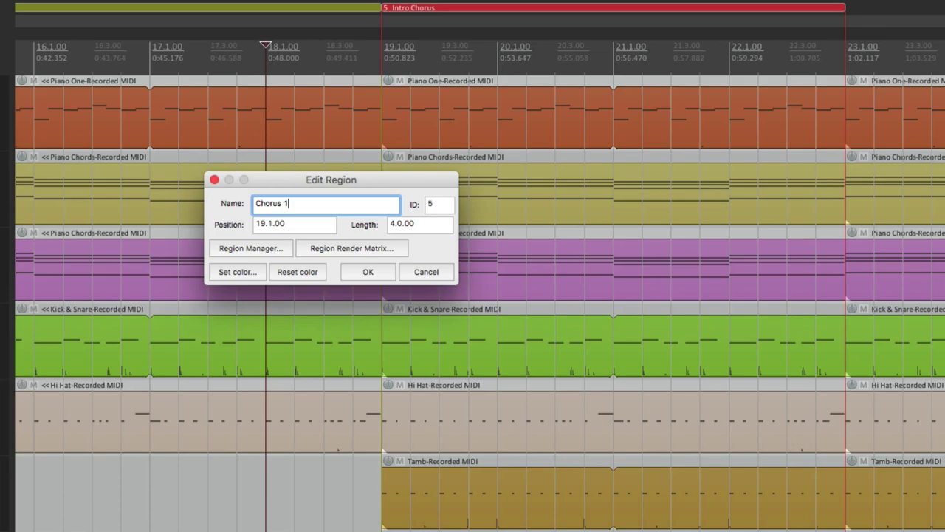
{"action": "left_click", "coordinate": [365, 276]}
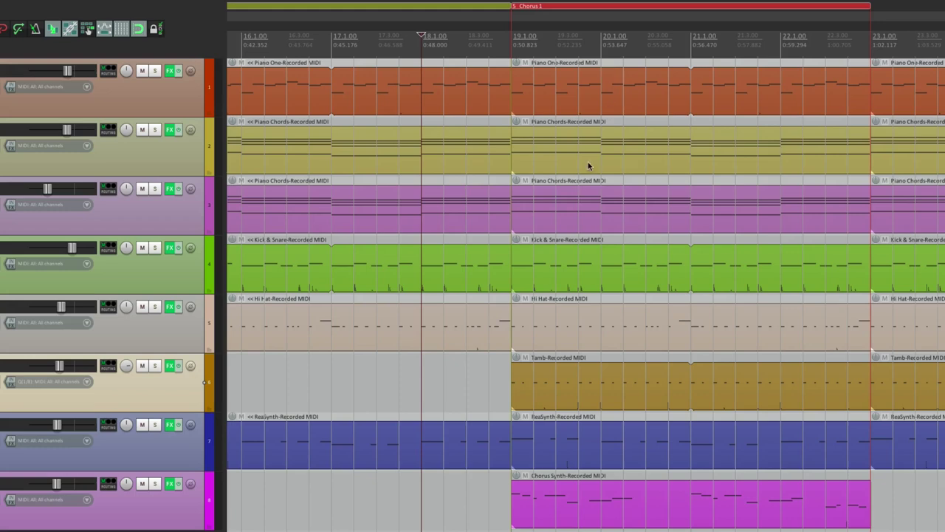
Step: Split the Chorus Synth part at 19.2 and copy its first beat to start at 18.4
{"action": "scroll", "coordinate": [511, 263], "scroll_direction": "up", "scroll_amount": 4}
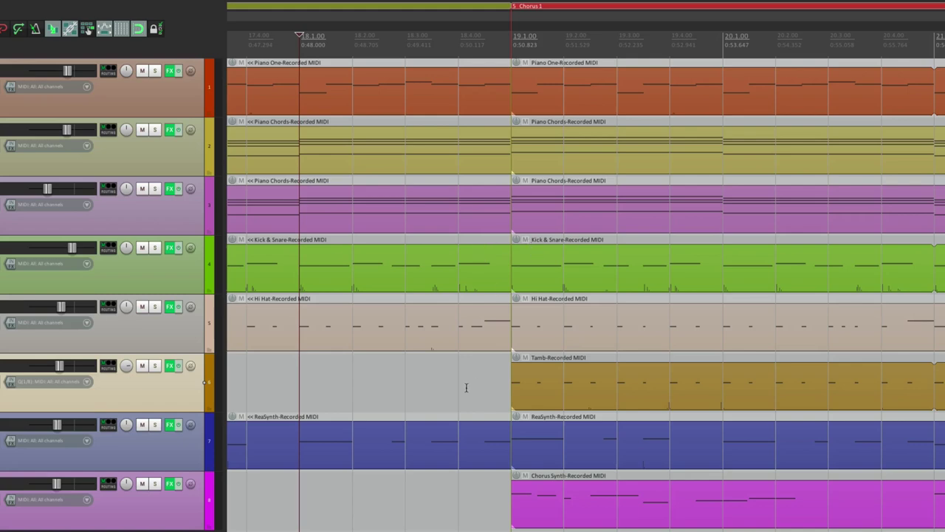
{"action": "scroll", "coordinate": [465, 422], "scroll_direction": "up", "scroll_amount": 3}
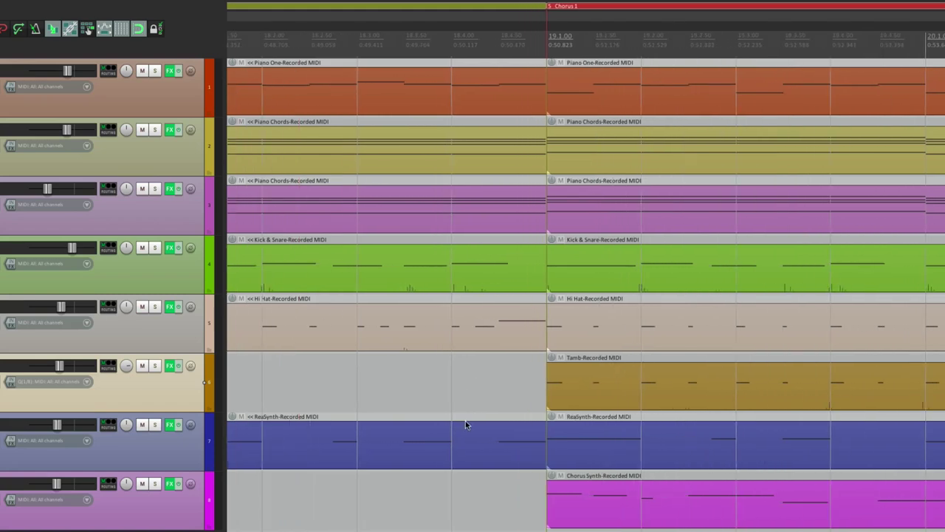
{"action": "left_click", "coordinate": [674, 519]}
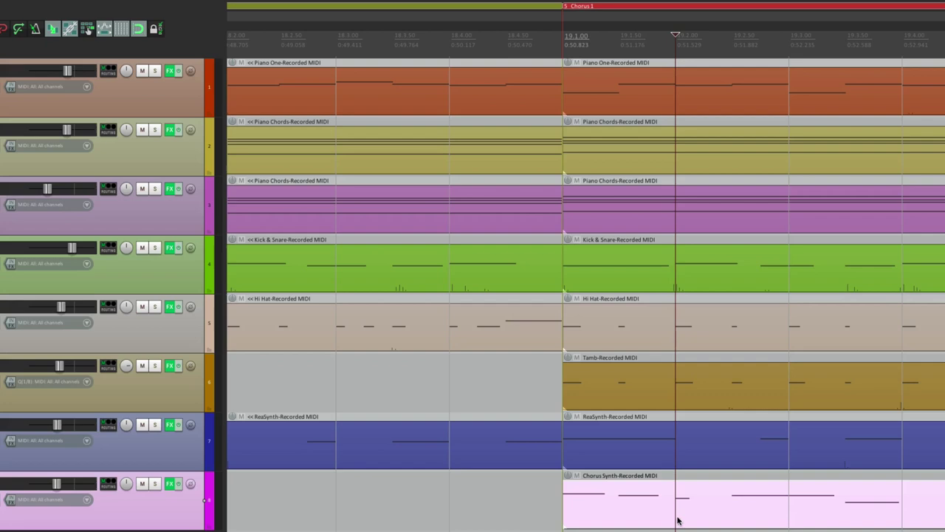
{"action": "key", "text": "s"}
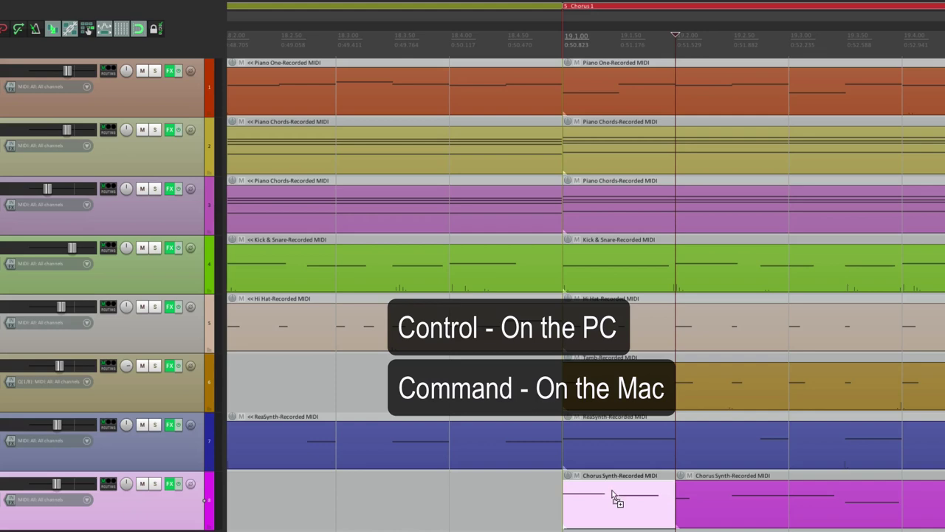
{"action": "left_click_drag", "start_coordinate": [613, 497], "coordinate": [492, 509]}
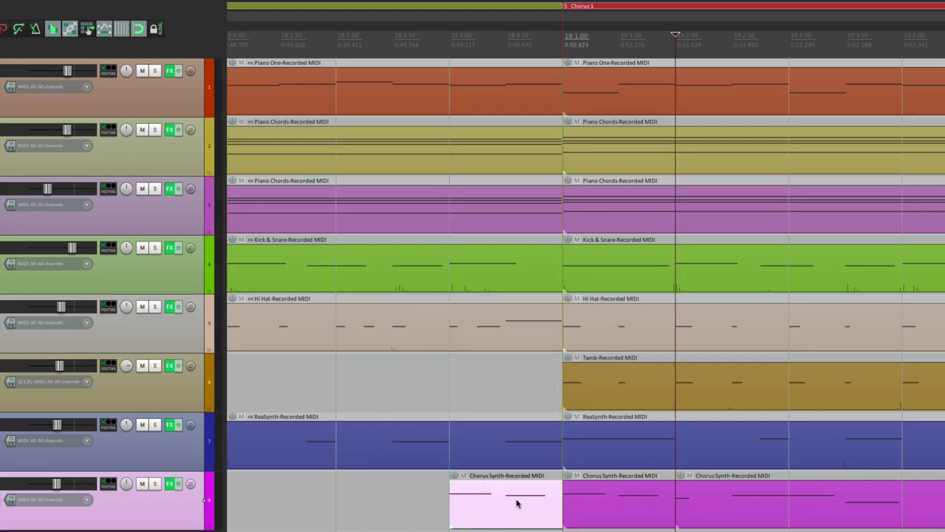
Step: Lengthen both notes of the Chorus Synth pickup copy so they reach bar 19
{"action": "double_click", "coordinate": [499, 503]}
{"action": "left_click", "coordinate": [438, 454]}
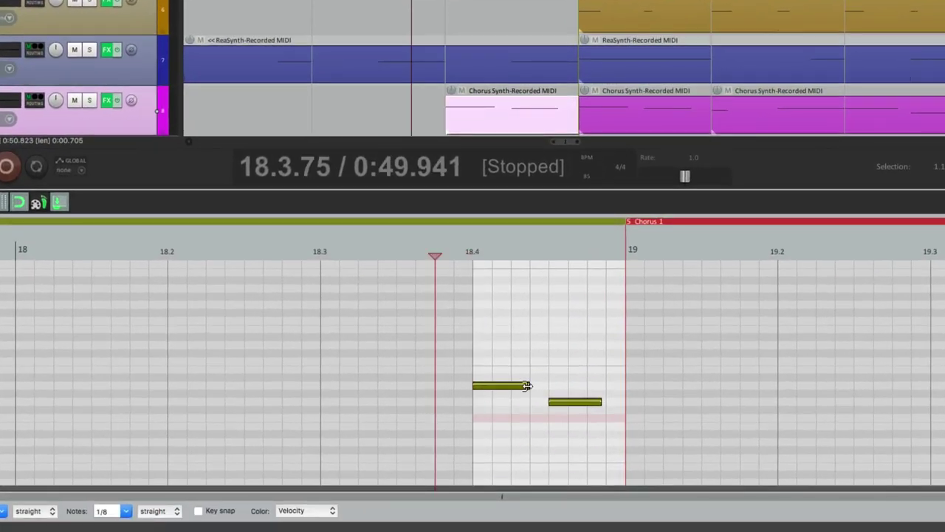
{"action": "left_click_drag", "start_coordinate": [526, 385], "coordinate": [546, 385]}
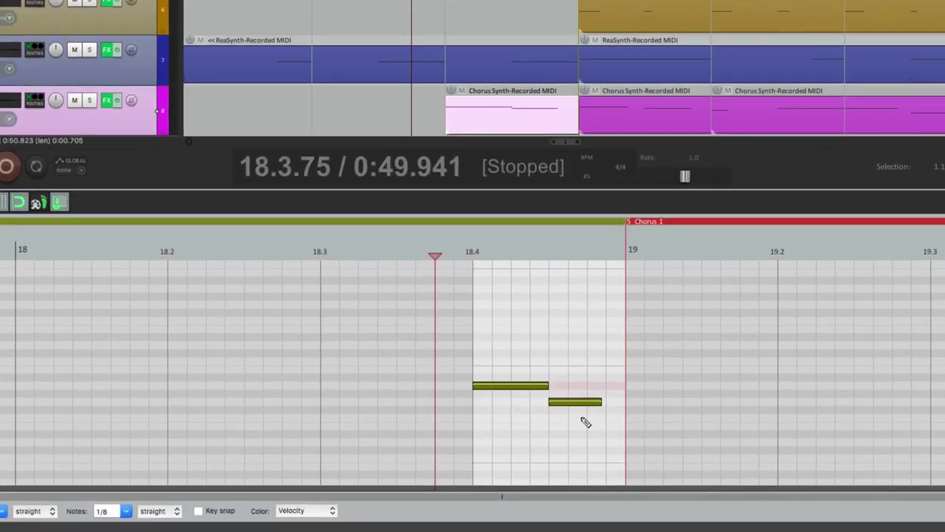
{"action": "left_click_drag", "start_coordinate": [601, 402], "coordinate": [627, 401]}
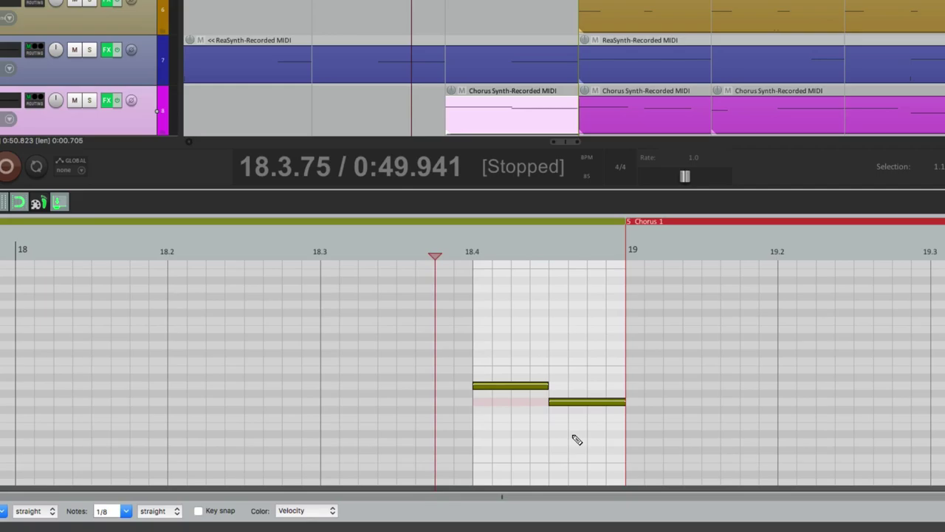
{"action": "key", "text": "Escape"}
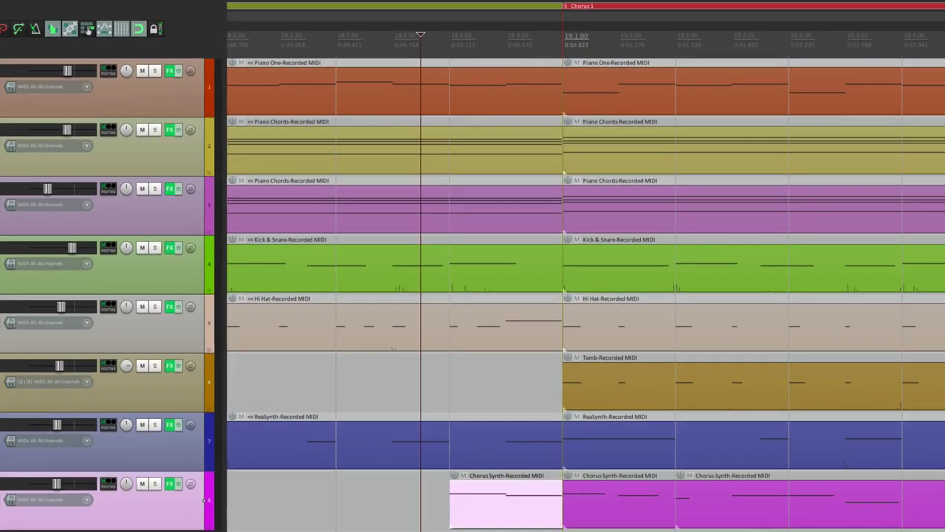
Step: Play back from just before the 18.4 pickup to hear it lead into Chorus 1
{"action": "scroll", "coordinate": [507, 509], "scroll_direction": "down", "scroll_amount": 3}
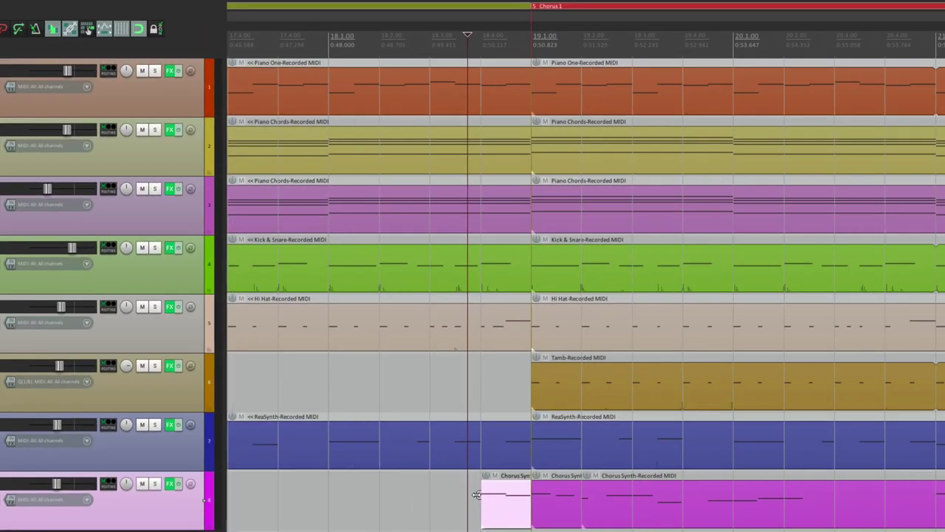
{"action": "left_click", "coordinate": [330, 509]}
{"action": "key", "text": "space"}
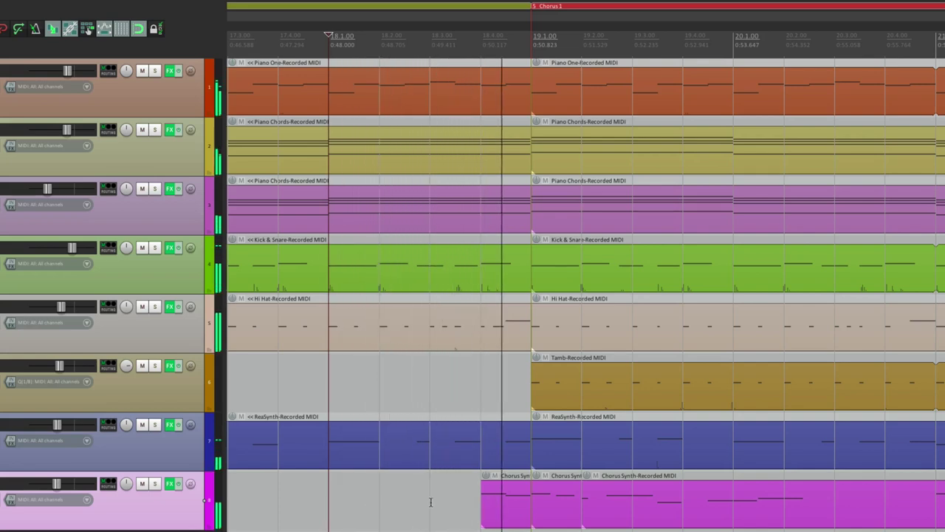
{"action": "key", "text": "space"}
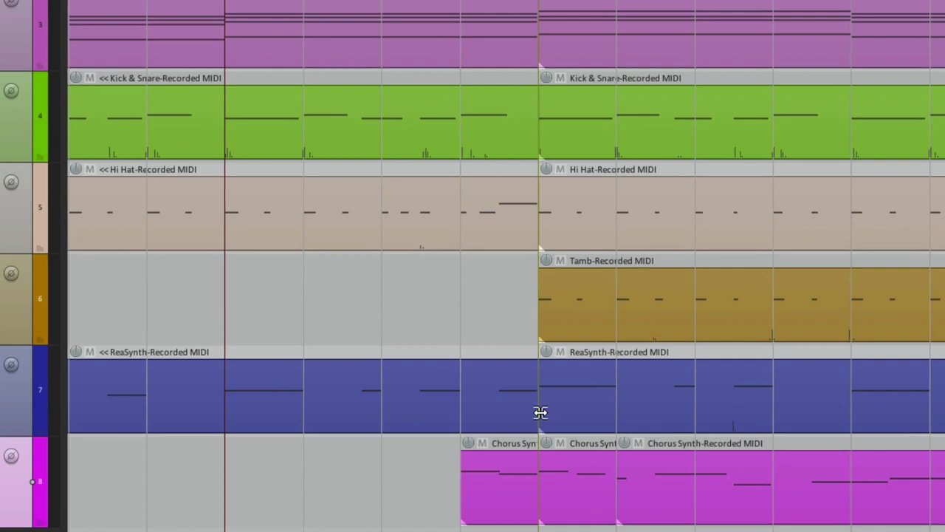
Step: Trim the earlier ReaSynth part to end at 18.4 and play it back
{"action": "left_click_drag", "start_coordinate": [536, 412], "coordinate": [462, 415]}
{"action": "left_click", "coordinate": [345, 496]}
{"action": "key", "text": "space"}
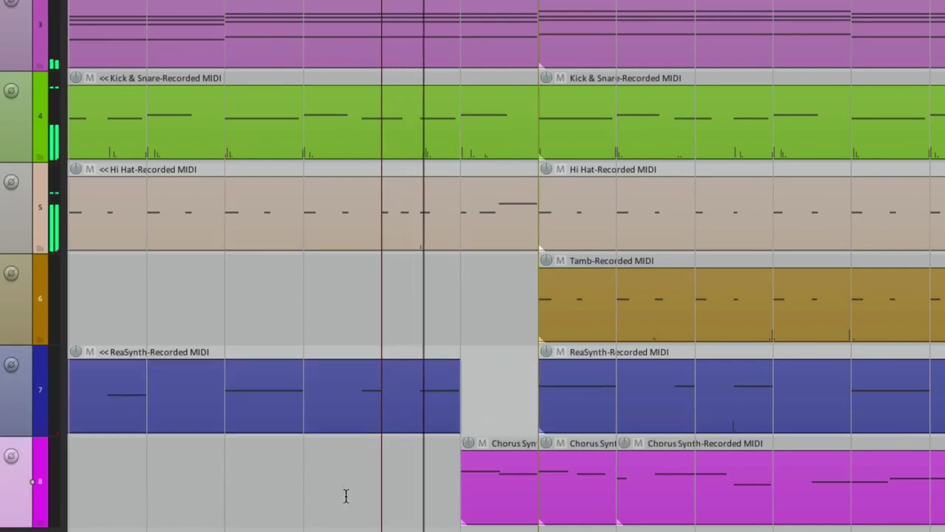
{"action": "key", "text": "space"}
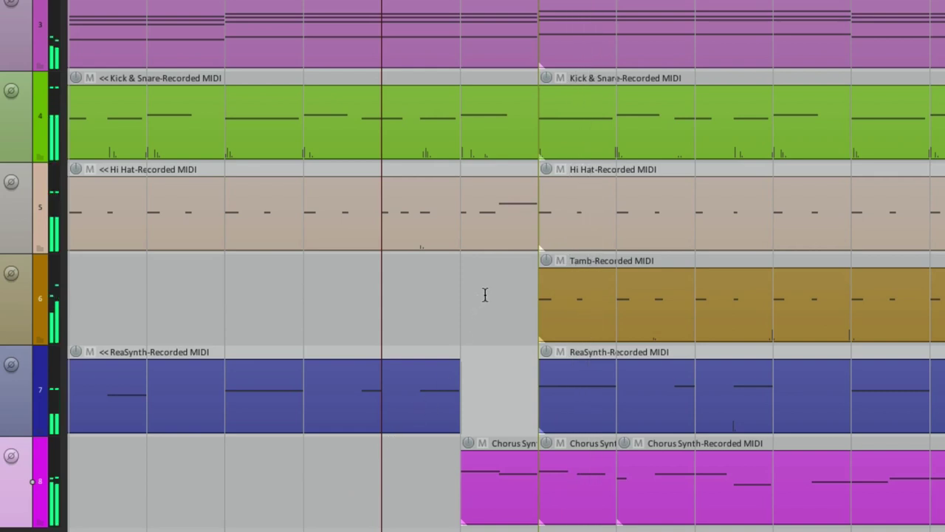
Step: Trim the earlier Hi Hat and Piano One parts to end at 18.4, then audition from 18.1.2
{"action": "left_click_drag", "start_coordinate": [536, 232], "coordinate": [460, 252]}
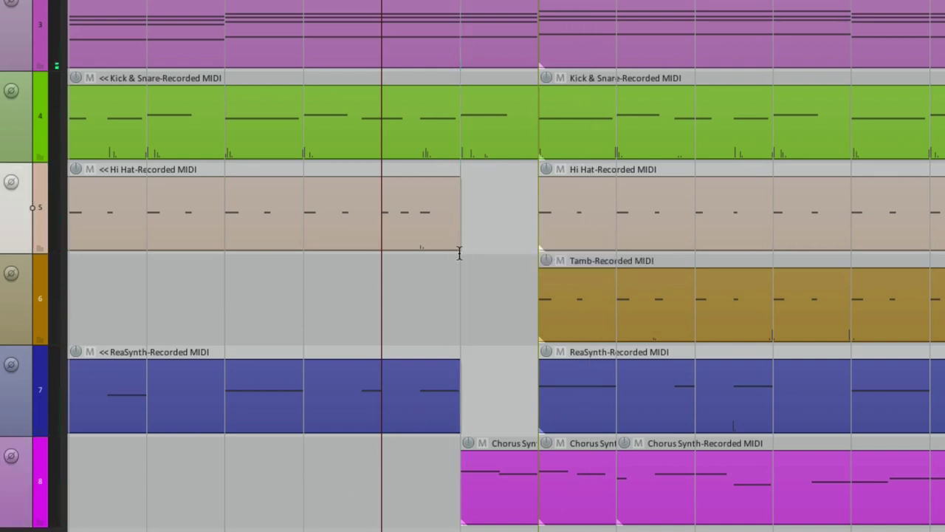
{"action": "scroll", "coordinate": [532, 141], "scroll_direction": "up", "scroll_amount": 5}
{"action": "left_click", "coordinate": [531, 152]}
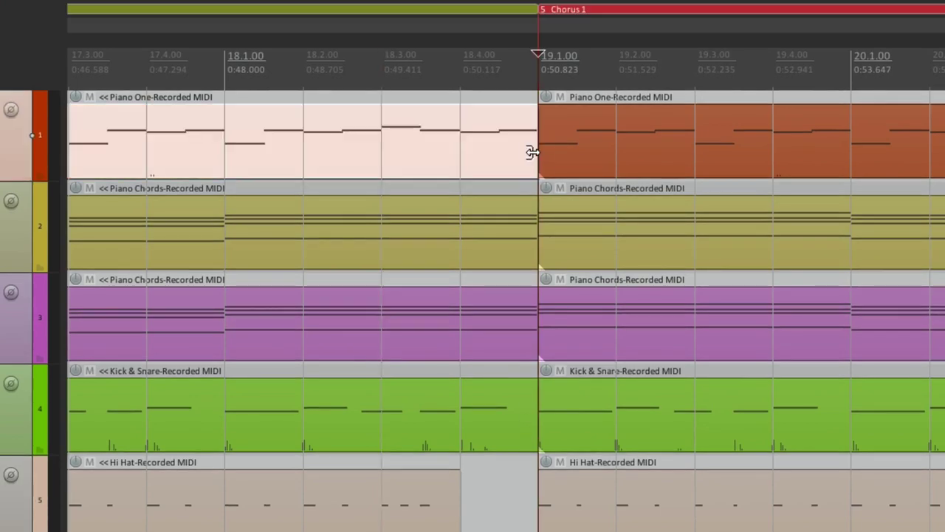
{"action": "left_click_drag", "start_coordinate": [532, 152], "coordinate": [499, 167]}
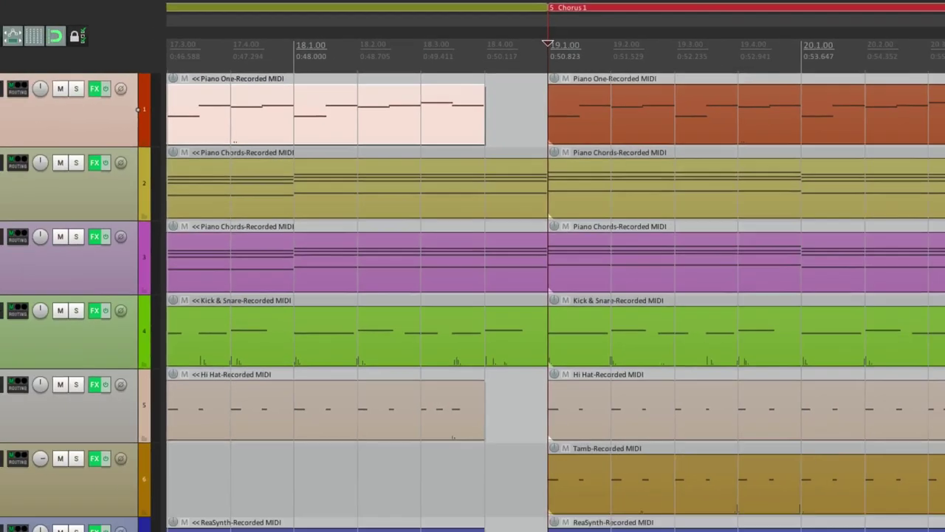
{"action": "left_click", "coordinate": [302, 531]}
{"action": "key", "text": "space"}
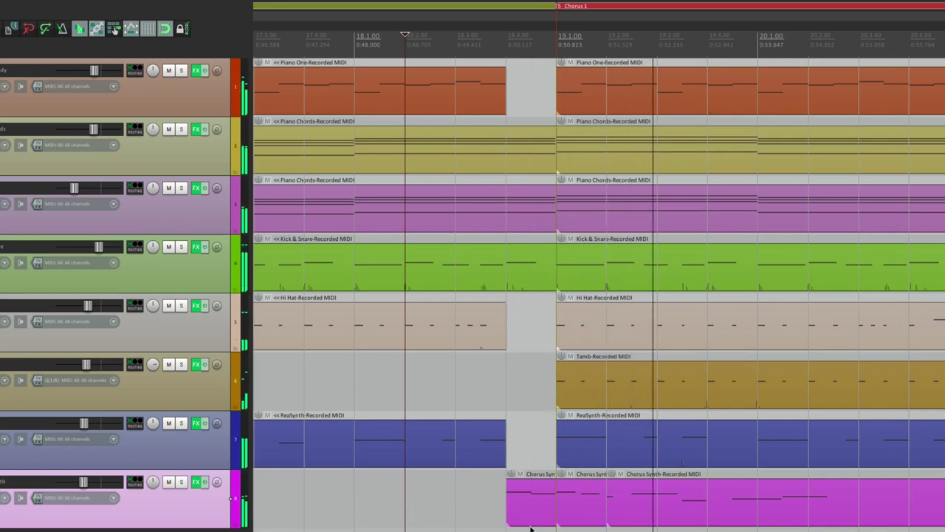
{"action": "key", "text": "space"}
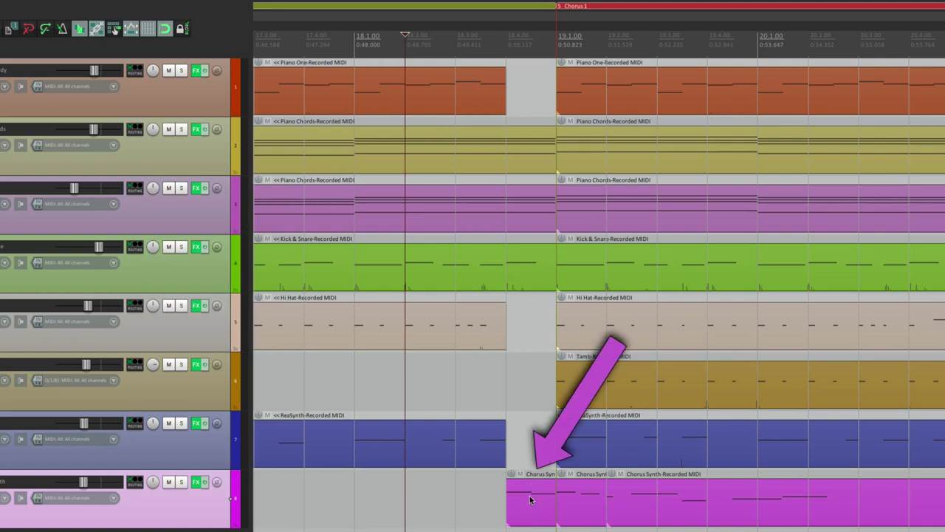
{"action": "scroll", "coordinate": [591, 446], "scroll_direction": "down", "scroll_amount": 5}
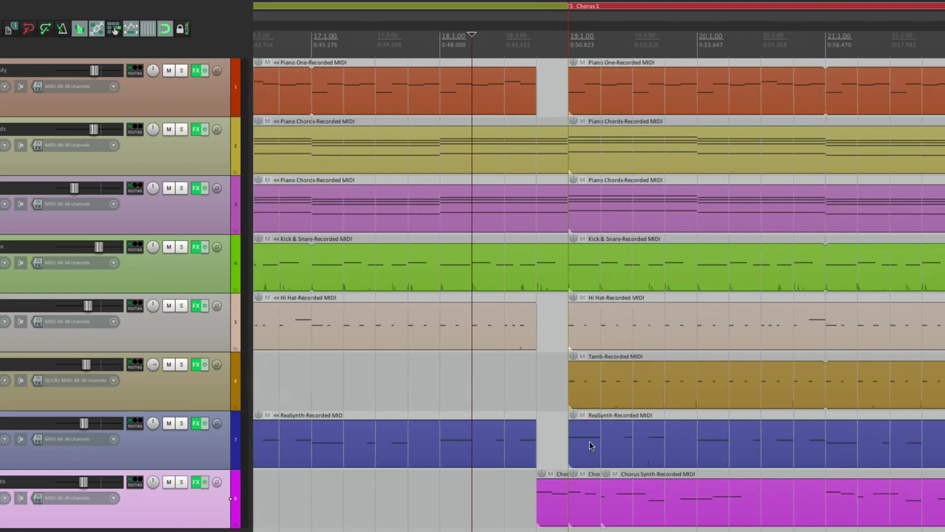
{"action": "scroll", "coordinate": [591, 445], "scroll_direction": "down", "scroll_amount": 2}
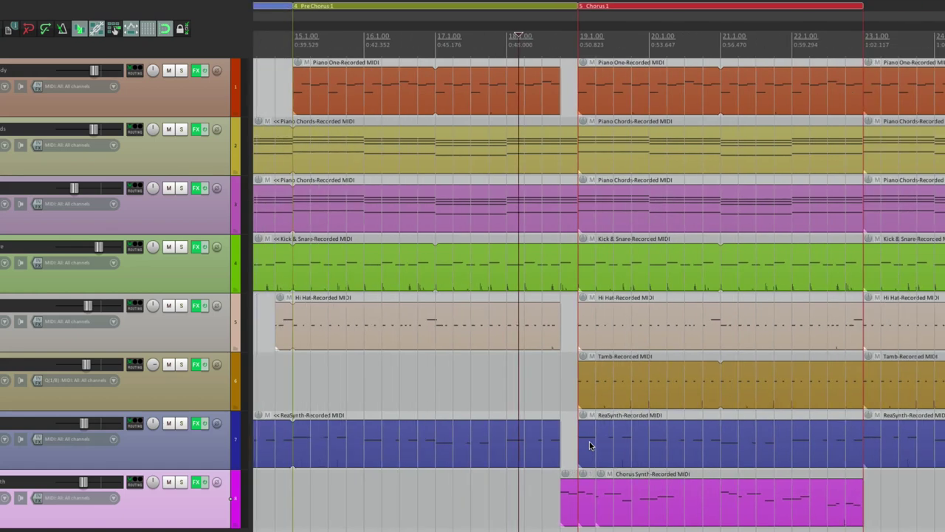
{"action": "left_click", "coordinate": [292, 486]}
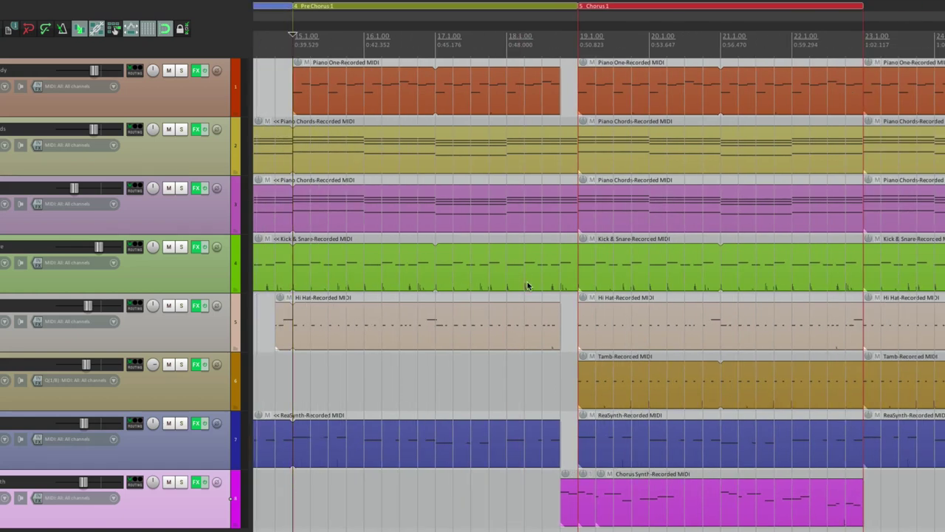
{"action": "key", "text": "space"}
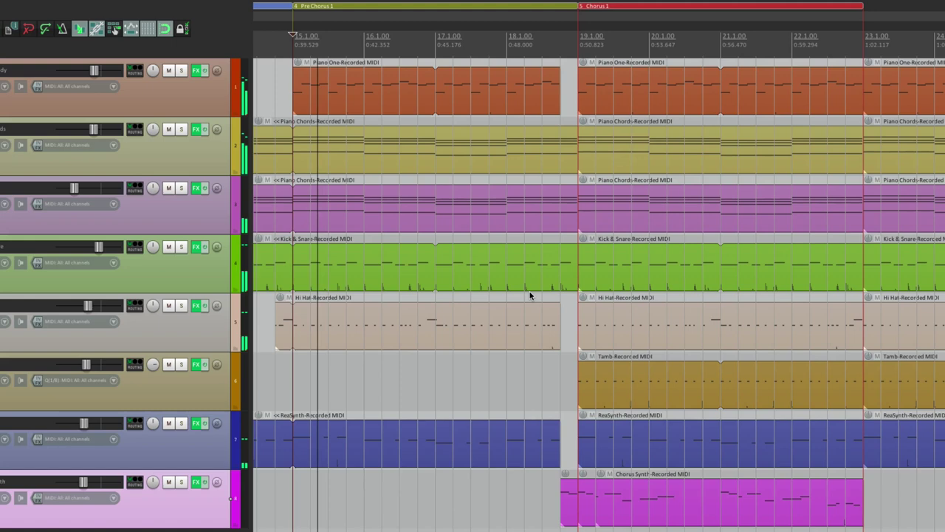
{"action": "scroll", "coordinate": [530, 295], "scroll_direction": "down", "scroll_amount": 3}
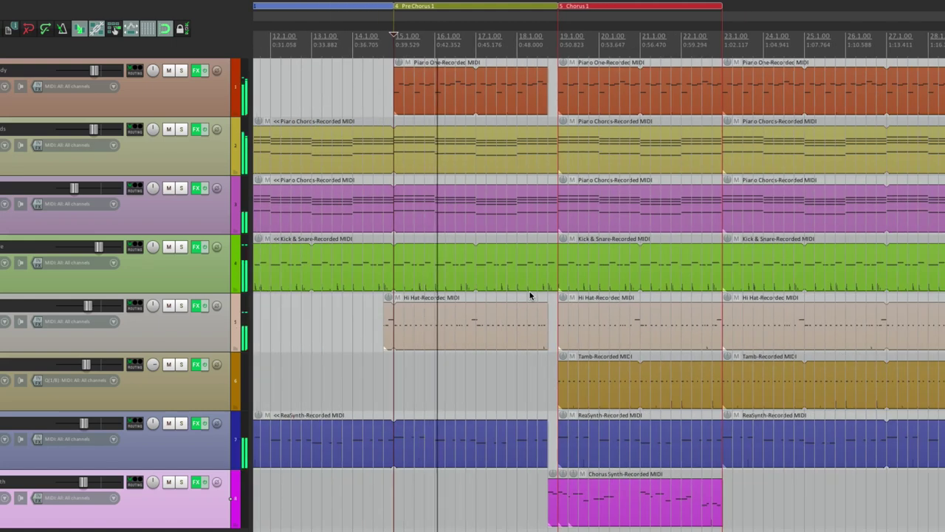
{"action": "scroll", "coordinate": [529, 296], "scroll_direction": "up", "scroll_amount": 2}
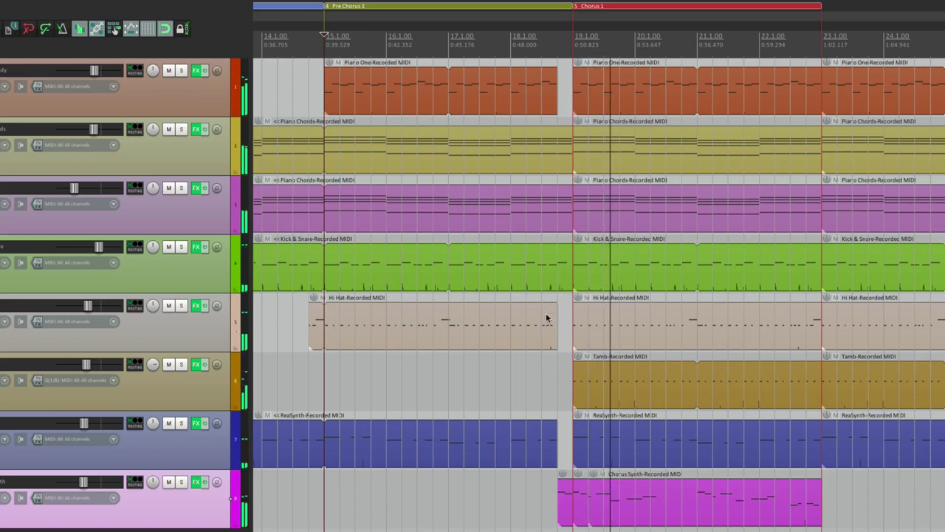
{"action": "scroll", "coordinate": [545, 320], "scroll_direction": "right", "scroll_amount": 3}
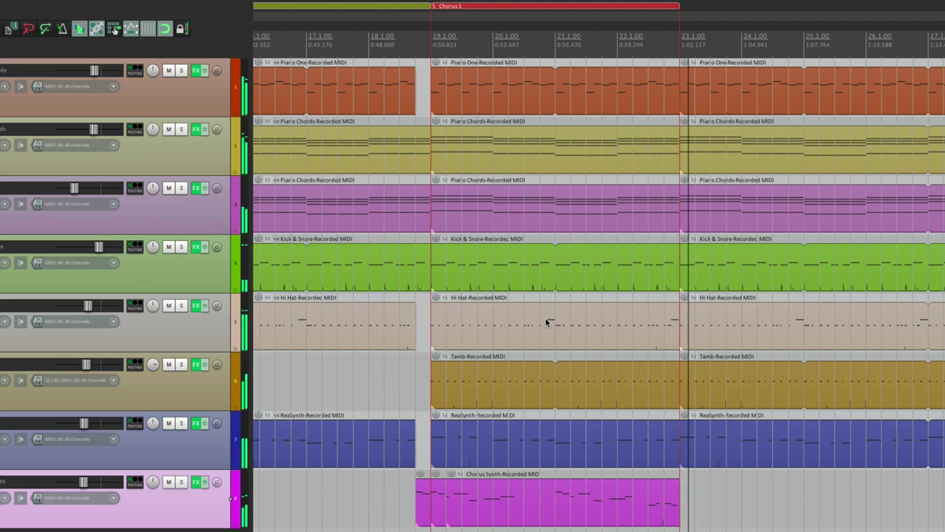
Step: Copy the Verse 1 region with its items to start at bar 23
{"action": "key", "text": "space"}
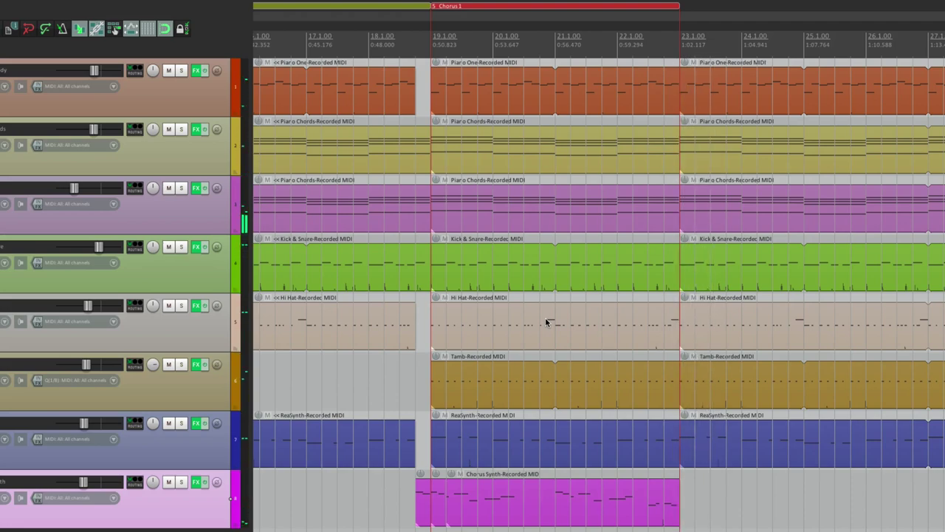
{"action": "scroll", "coordinate": [545, 317], "scroll_direction": "down", "scroll_amount": 3}
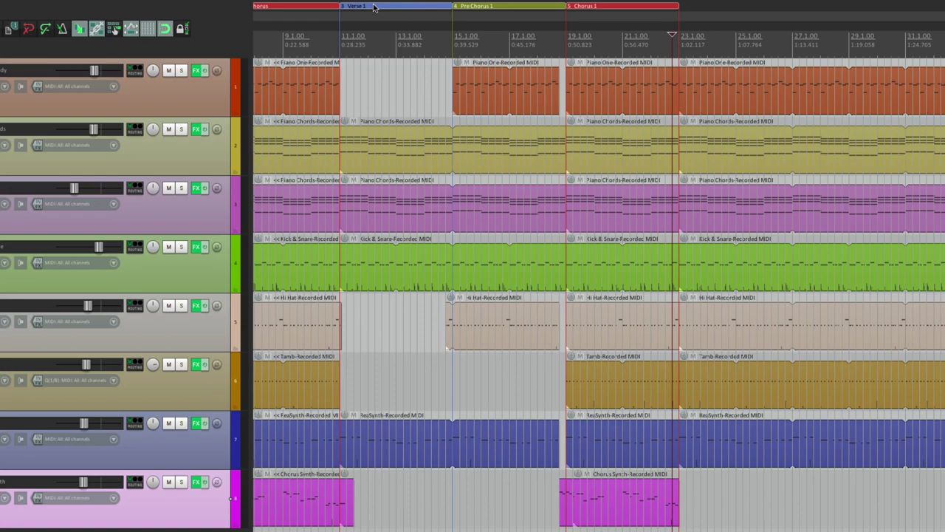
{"action": "left_click_drag", "start_coordinate": [376, 7], "coordinate": [680, 14]}
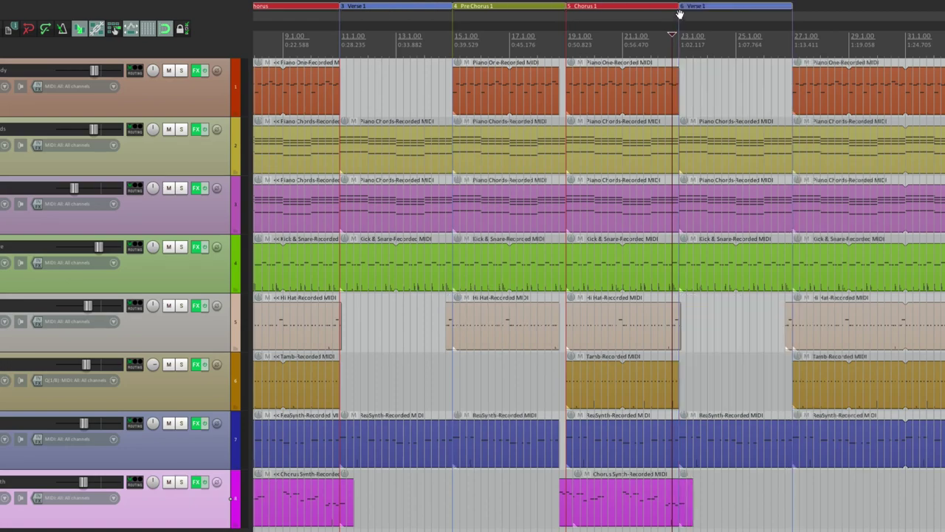
Step: Play back from just before bar 23 to hear the copied verse
{"action": "scroll", "coordinate": [743, 93], "scroll_direction": "up", "scroll_amount": 5}
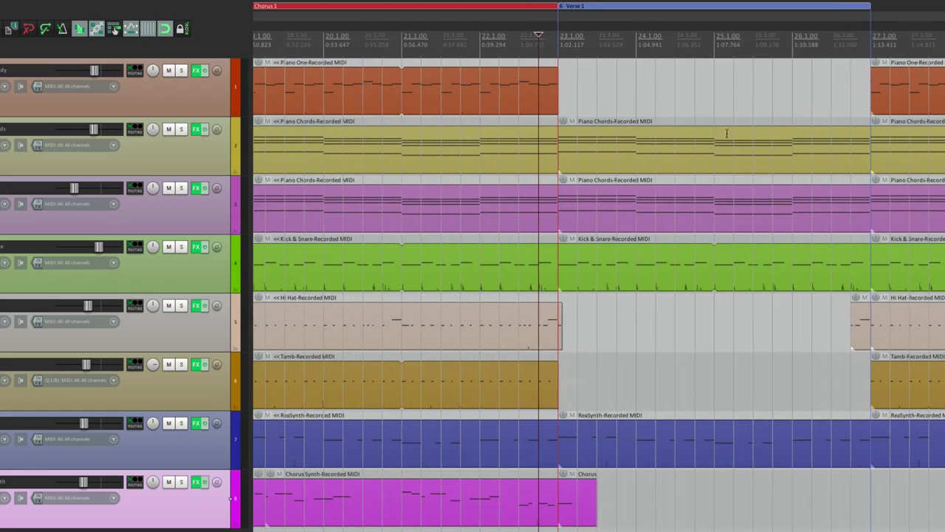
{"action": "left_click", "coordinate": [480, 517]}
{"action": "key", "text": "space"}
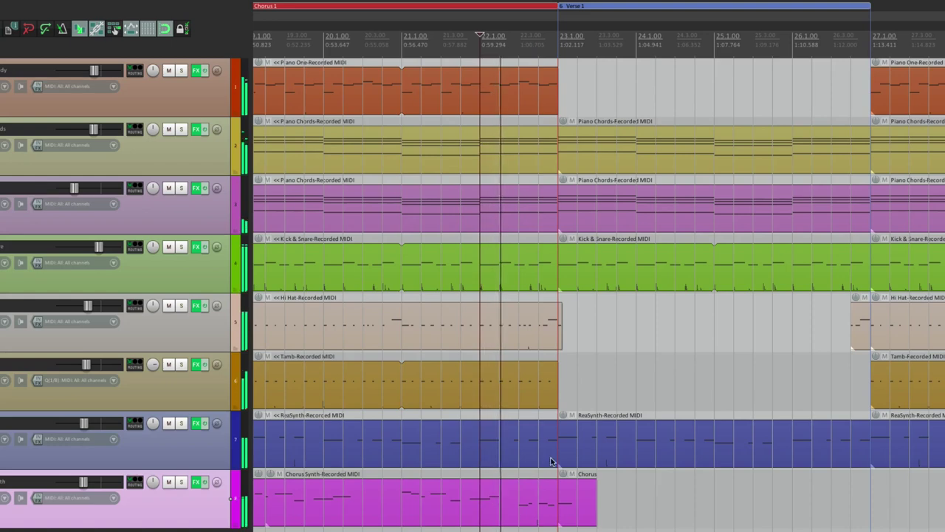
{"action": "scroll", "coordinate": [551, 461], "scroll_direction": "up", "scroll_amount": 3}
{"action": "scroll", "coordinate": [548, 429], "scroll_direction": "right", "scroll_amount": 2}
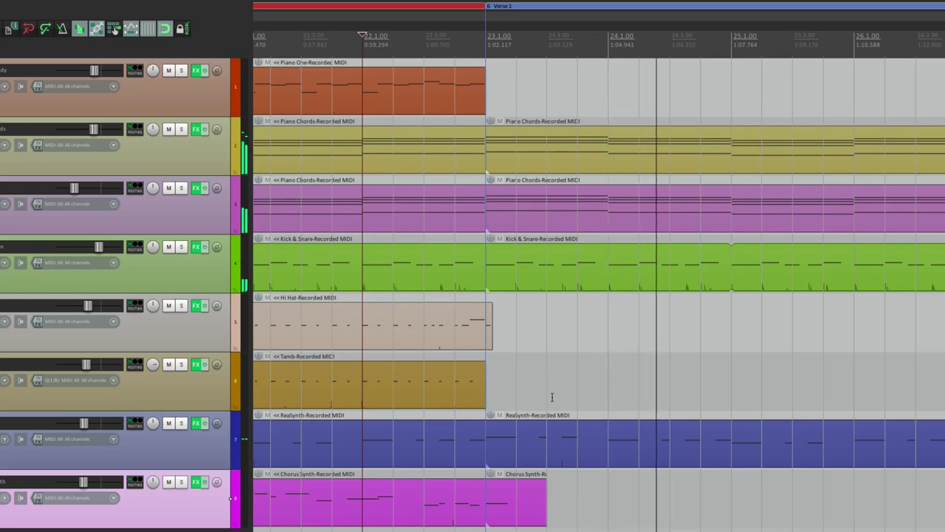
{"action": "key", "text": "space"}
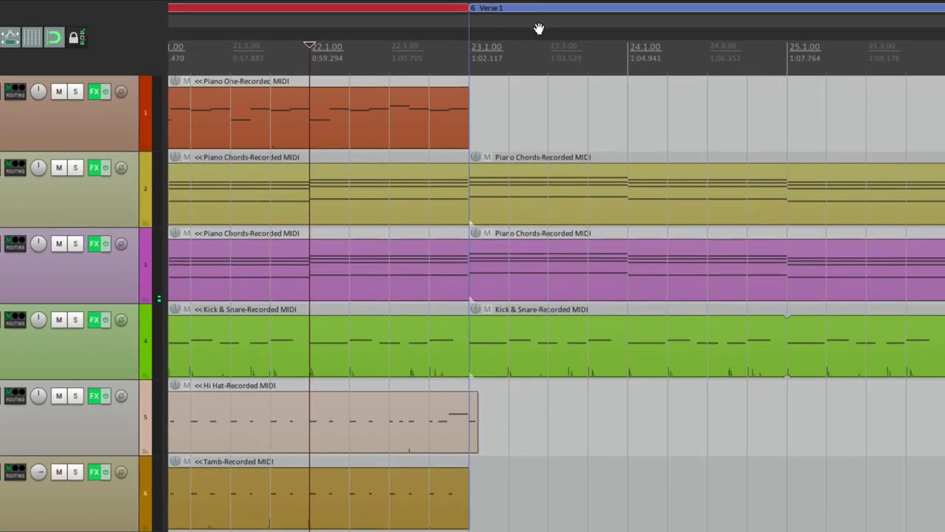
Step: Rename the copied Verse 1 region to 'Verse 2'
{"action": "right_click", "coordinate": [537, 9]}
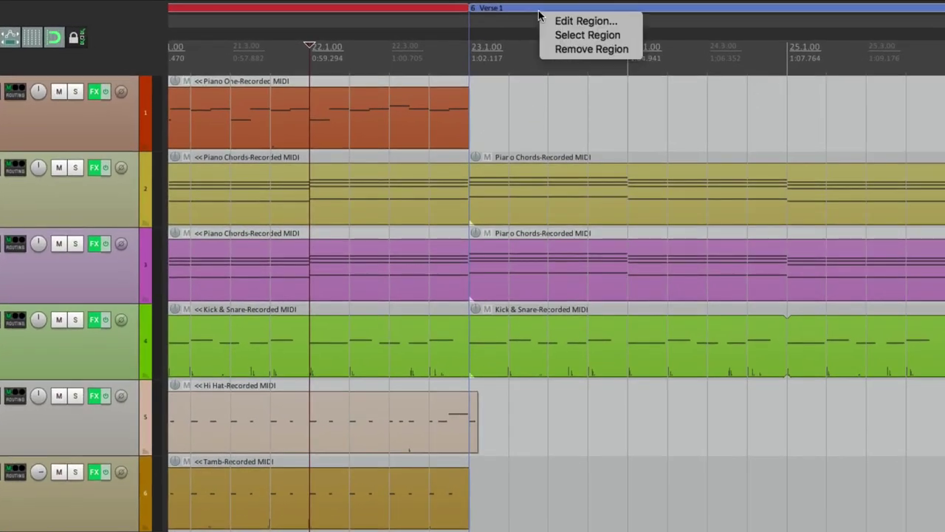
{"action": "left_click", "coordinate": [550, 24]}
{"action": "key", "text": "Right"}
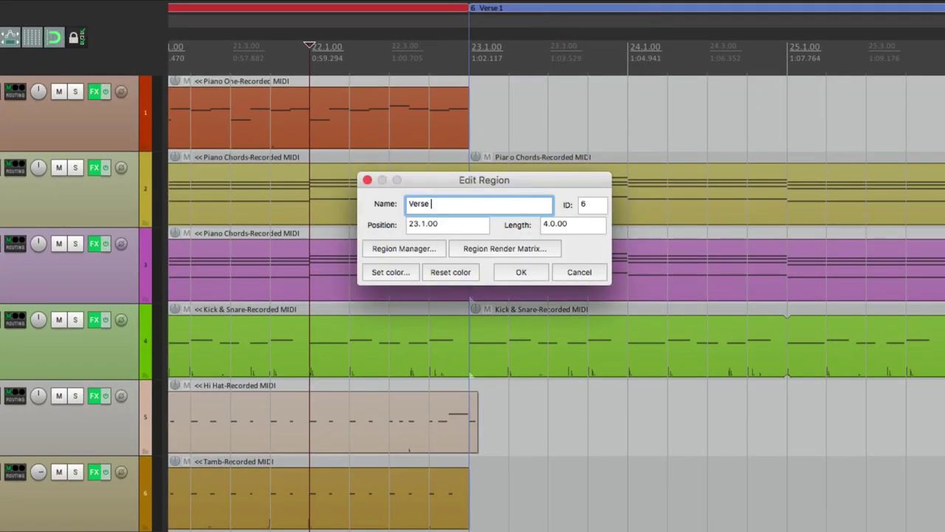
{"action": "key", "text": "BackSpace"}
{"action": "type", "text": "2"}
{"action": "key", "text": "super+a"}
{"action": "key", "text": "Return"}
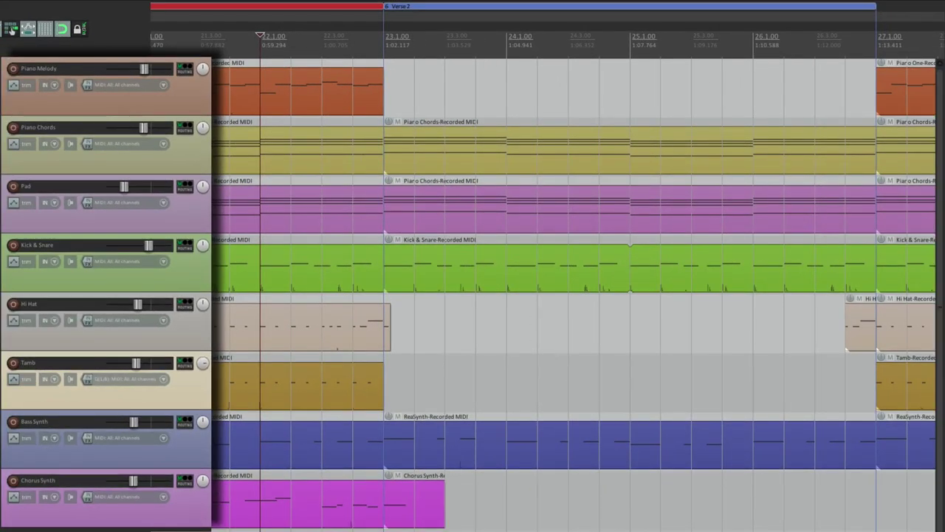
Step: Extend Piano Melody and Hi Hat through bars 23–27, splitting the melody at bar 23
{"action": "left_click_drag", "start_coordinate": [383, 89], "coordinate": [548, 77]}
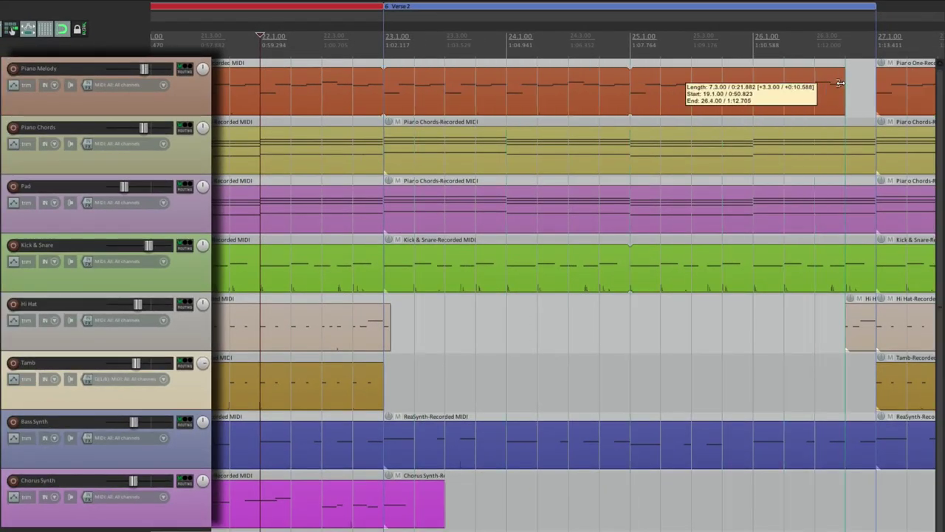
{"action": "left_click_drag", "start_coordinate": [840, 83], "coordinate": [873, 83]}
{"action": "left_click", "coordinate": [441, 86]}
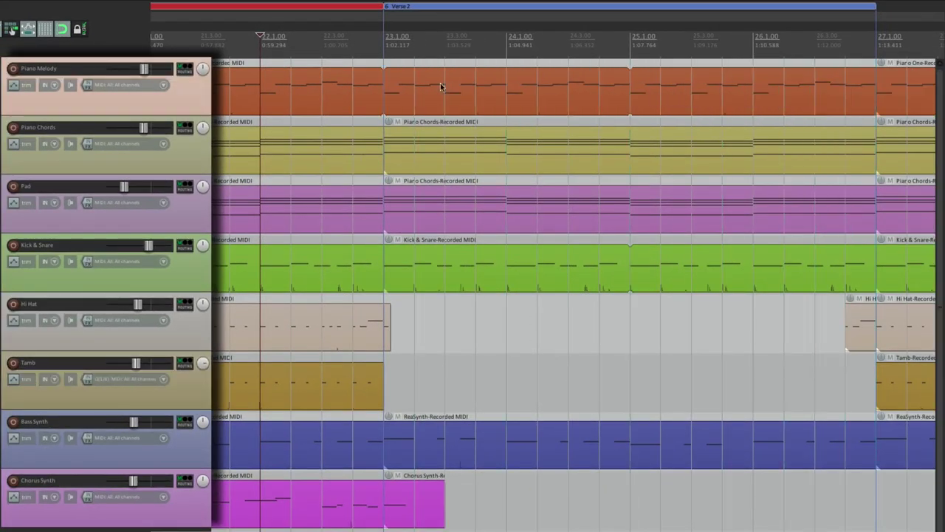
{"action": "left_click", "coordinate": [385, 98]}
{"action": "key", "text": "s"}
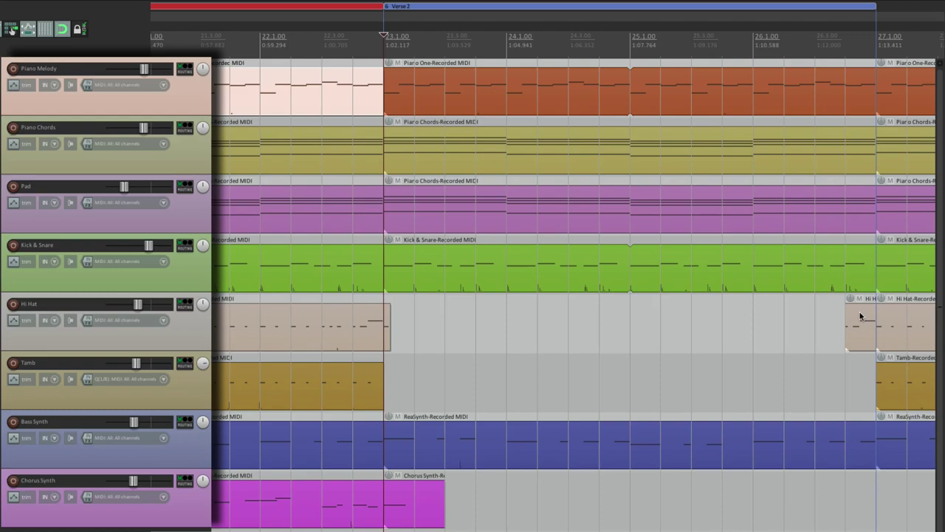
{"action": "left_click_drag", "start_coordinate": [847, 318], "coordinate": [877, 318]}
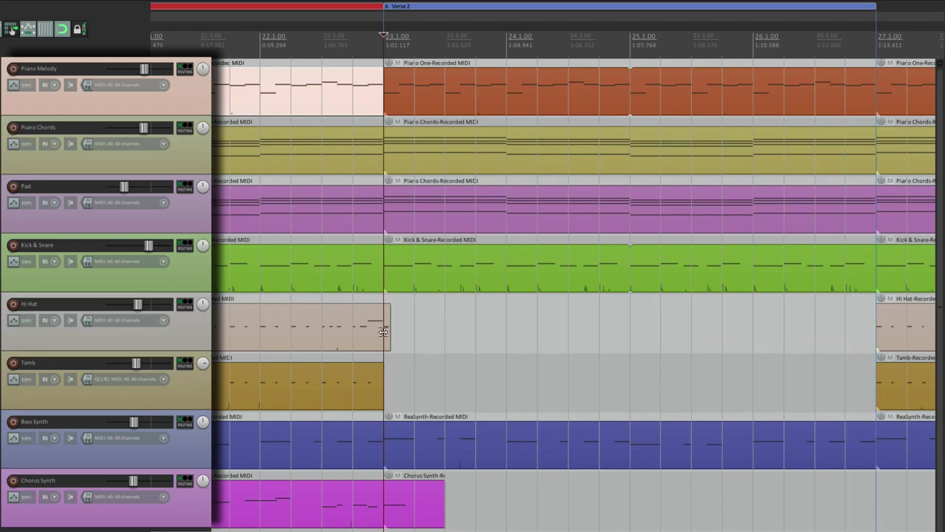
{"action": "left_click_drag", "start_coordinate": [384, 331], "coordinate": [875, 344]}
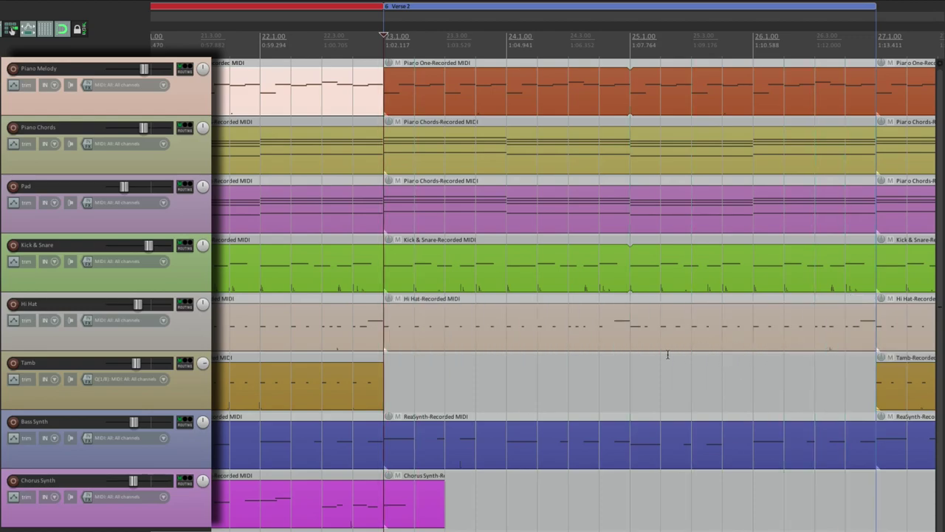
Step: Audition the Verse 2 Hi Hat part and delete its high hit just before bar 25
{"action": "double_click", "coordinate": [517, 330]}
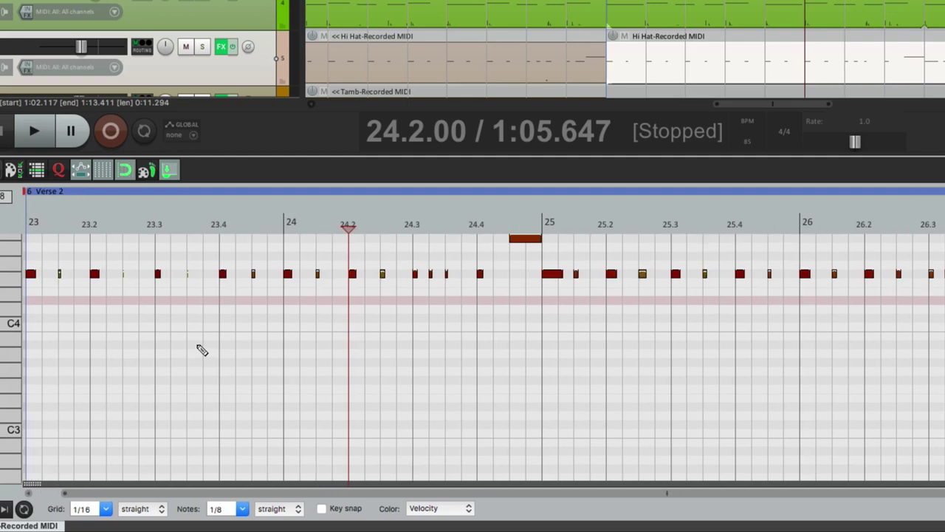
{"action": "key", "text": "Home"}
{"action": "key", "text": "space"}
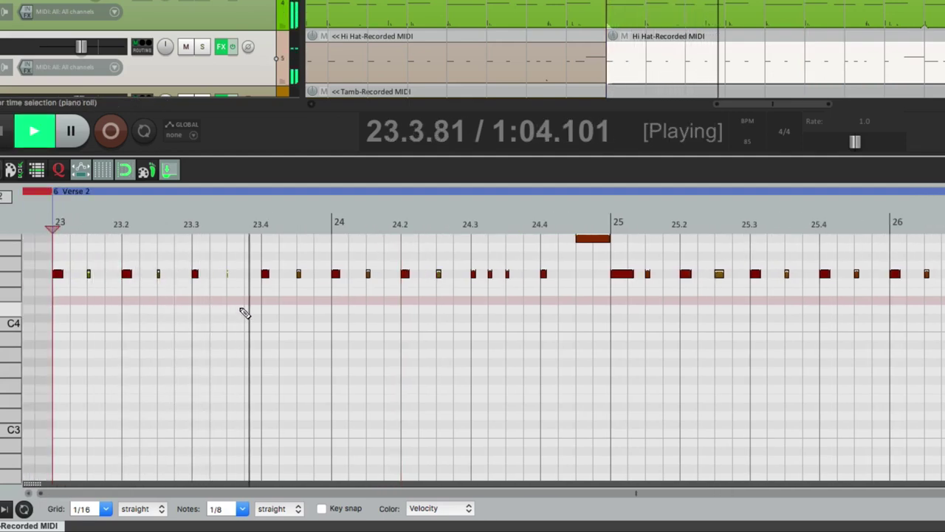
{"action": "key", "text": "space"}
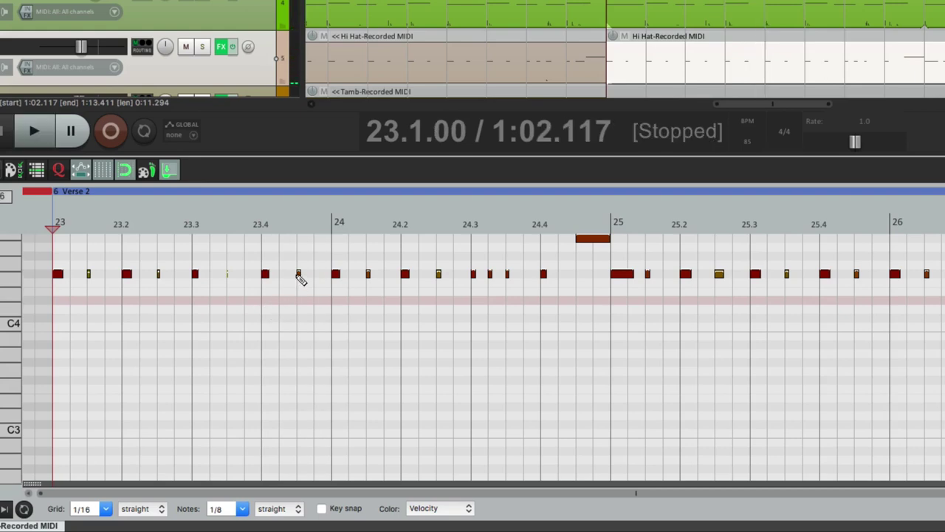
{"action": "left_click", "coordinate": [299, 276]}
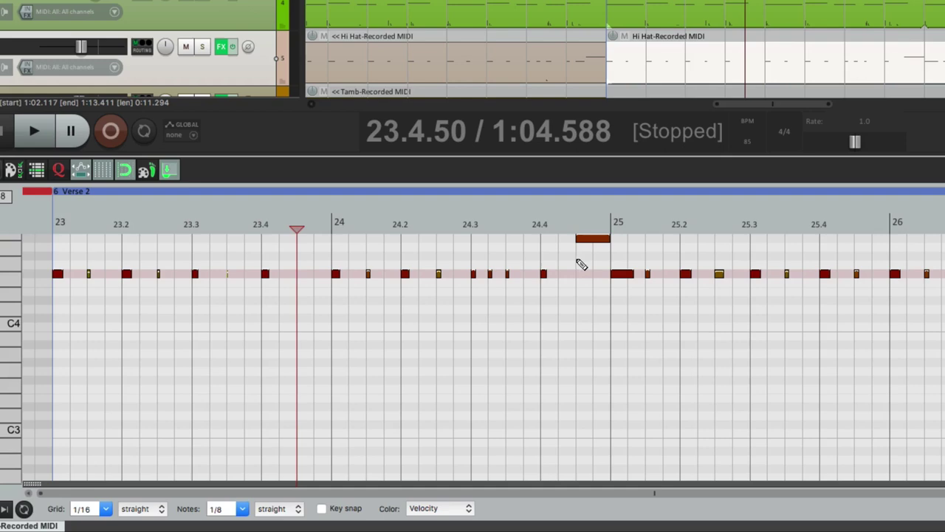
{"action": "left_click", "coordinate": [589, 243]}
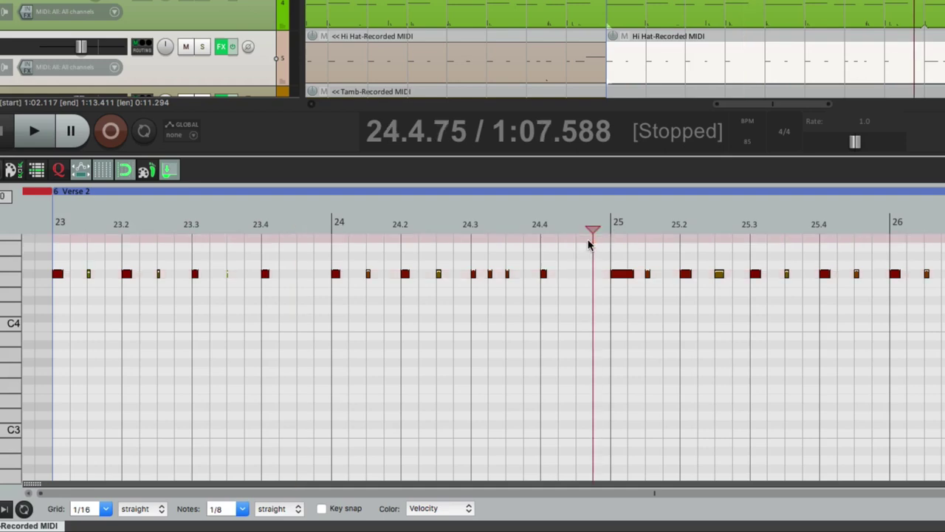
{"action": "key", "text": "space"}
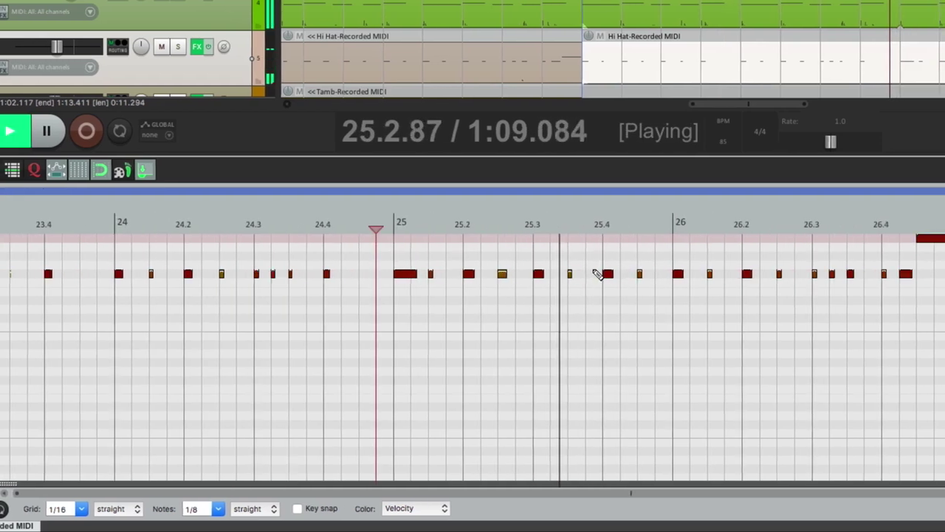
{"action": "key", "text": "space"}
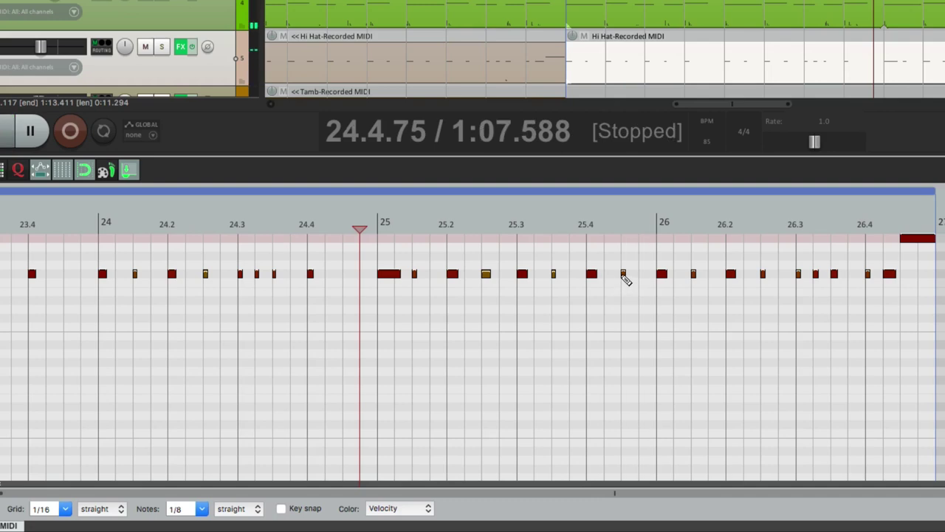
Step: Play Verse 2 from its start, then open the Piano Melody part's notes
{"action": "left_click", "coordinate": [624, 276]}
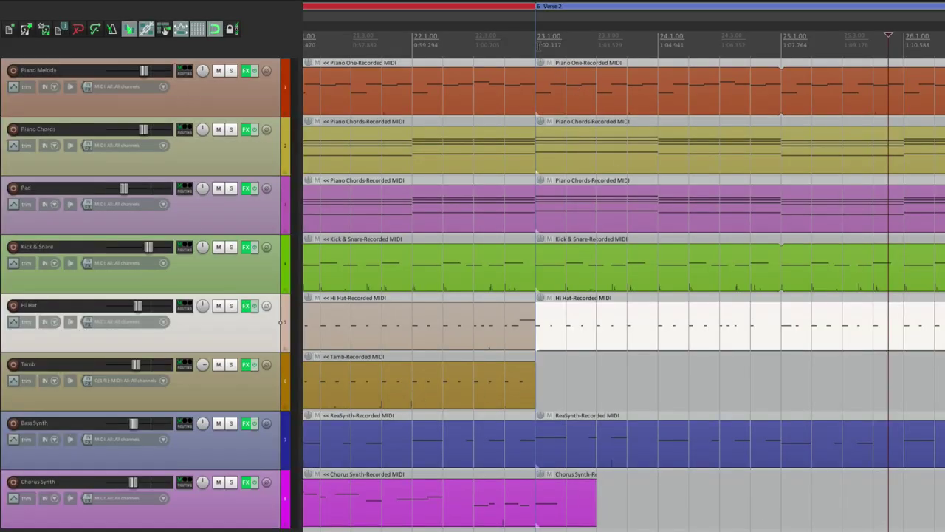
{"action": "key", "text": "6"}
{"action": "key", "text": "space"}
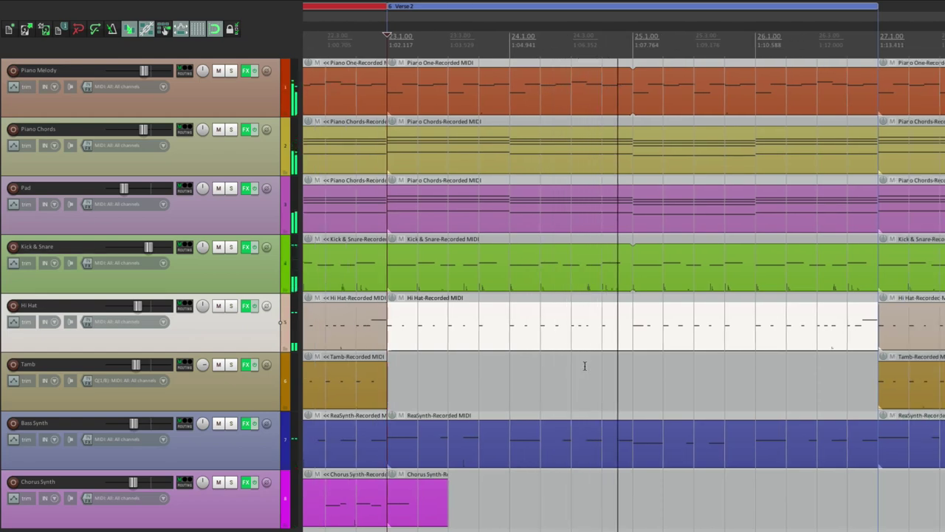
{"action": "key", "text": "space"}
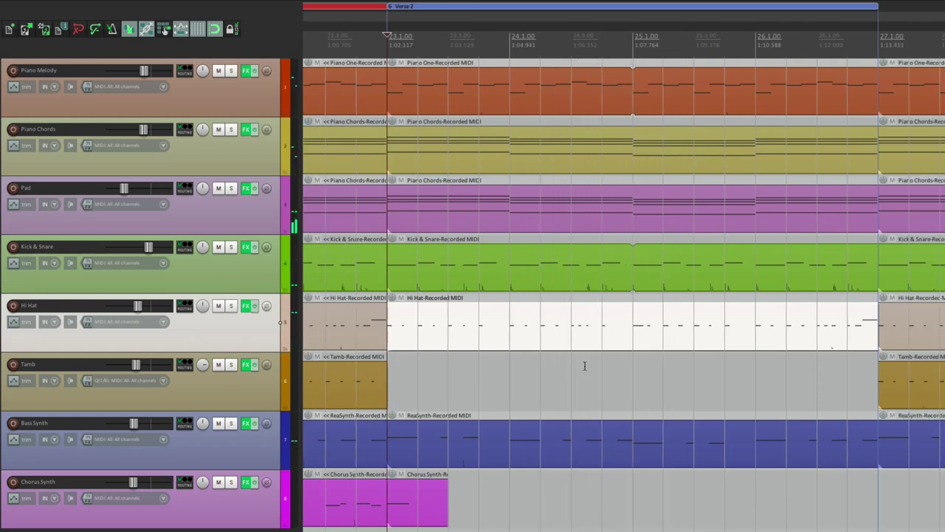
{"action": "double_click", "coordinate": [572, 111]}
Step: Play the Verse 2 melody from bar 23
{"action": "left_click", "coordinate": [50, 224]}
{"action": "key", "text": "space"}
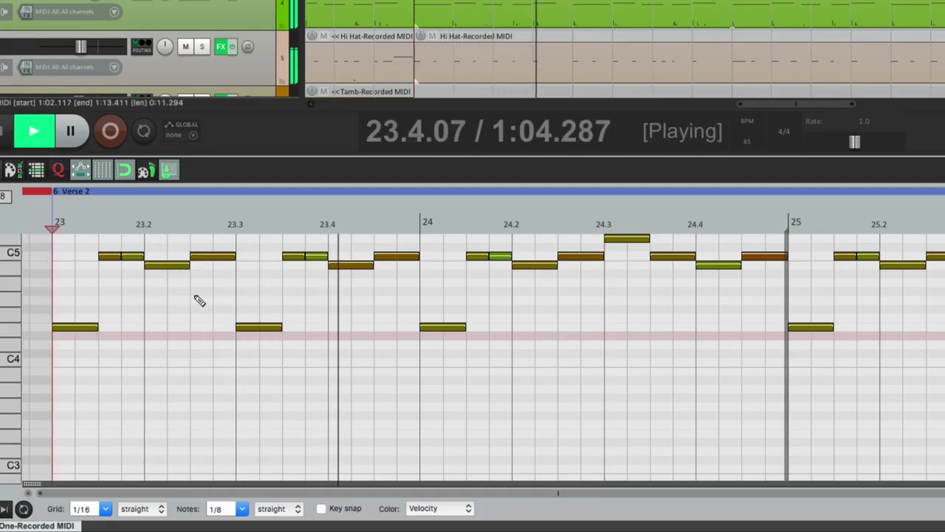
{"action": "key", "text": "space"}
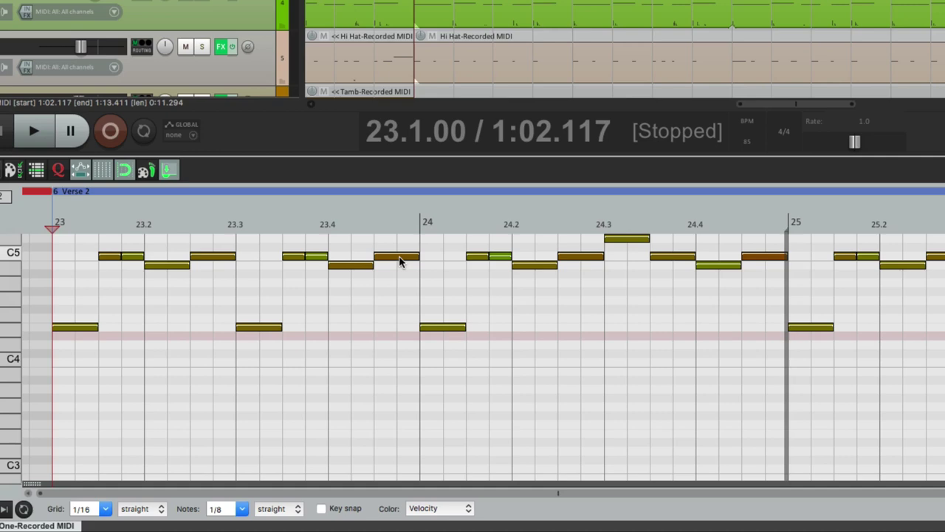
Step: Delete the melody notes at 23.4.5 and the C5 near the end of bar 24, then replay Verse 2
{"action": "double_click", "coordinate": [399, 260]}
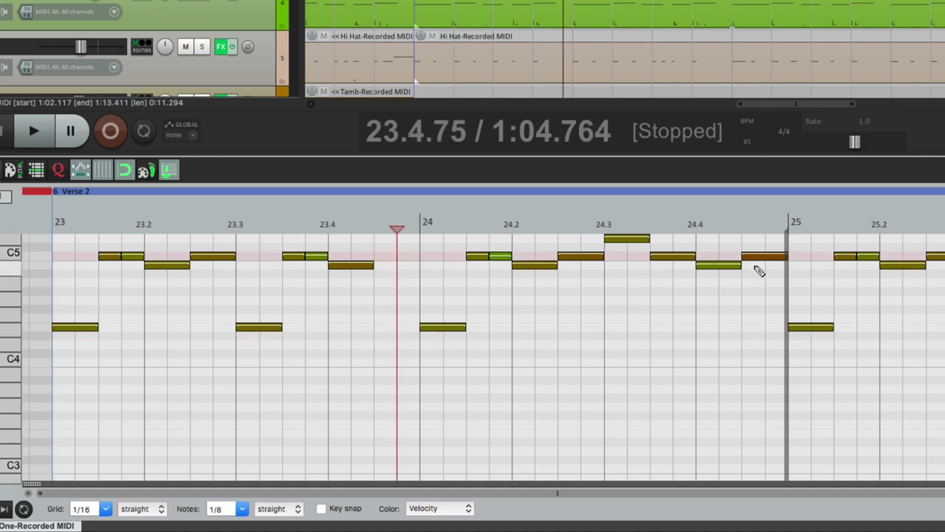
{"action": "double_click", "coordinate": [766, 261]}
{"action": "key", "text": "space"}
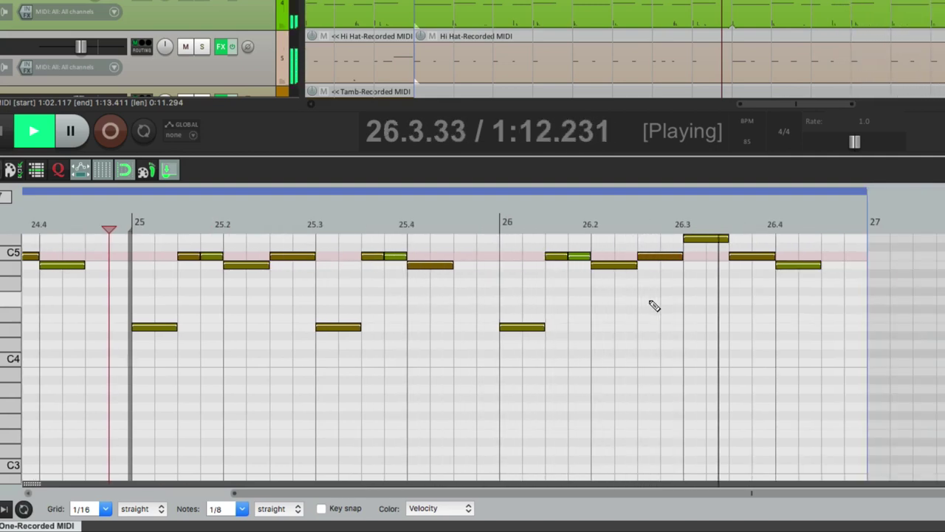
{"action": "key", "text": "space"}
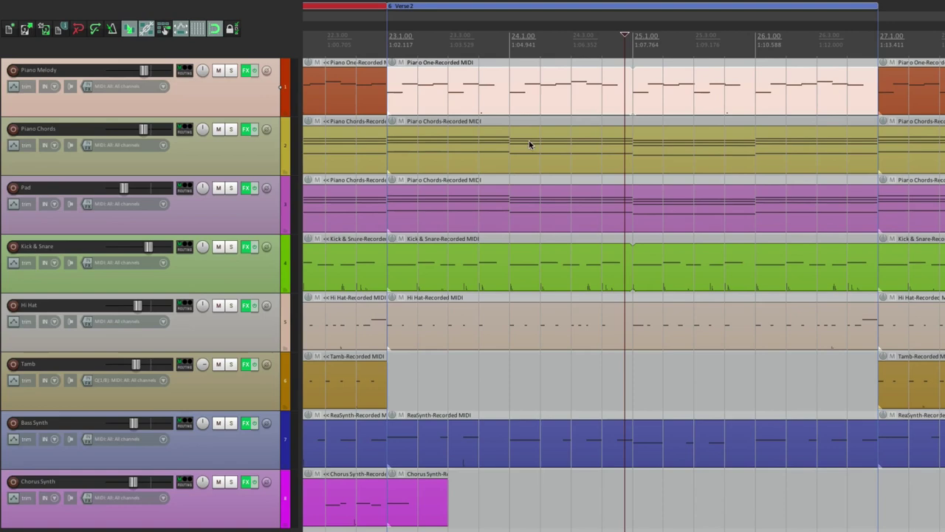
{"action": "left_click", "coordinate": [391, 36]}
{"action": "key", "text": "space"}
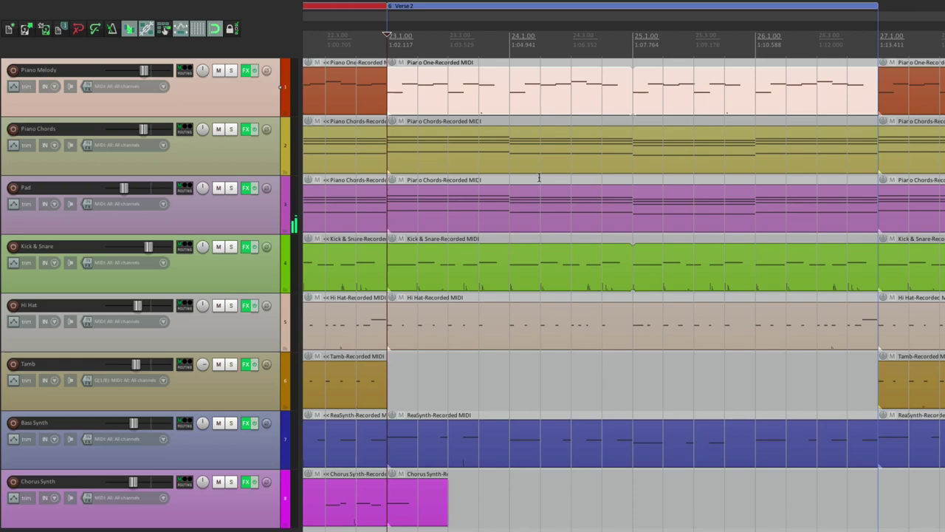
Step: Paste a duplicate of Pre Chorus 1 at bar 27 and play through the transition from Verse 2
{"action": "scroll", "coordinate": [895, 406], "scroll_direction": "down", "scroll_amount": 5}
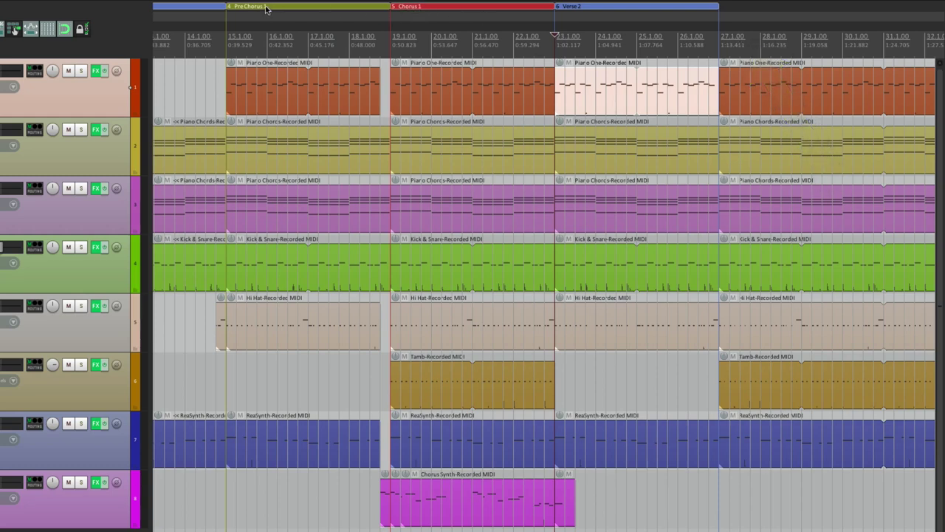
{"action": "key", "text": "ctrl+v"}
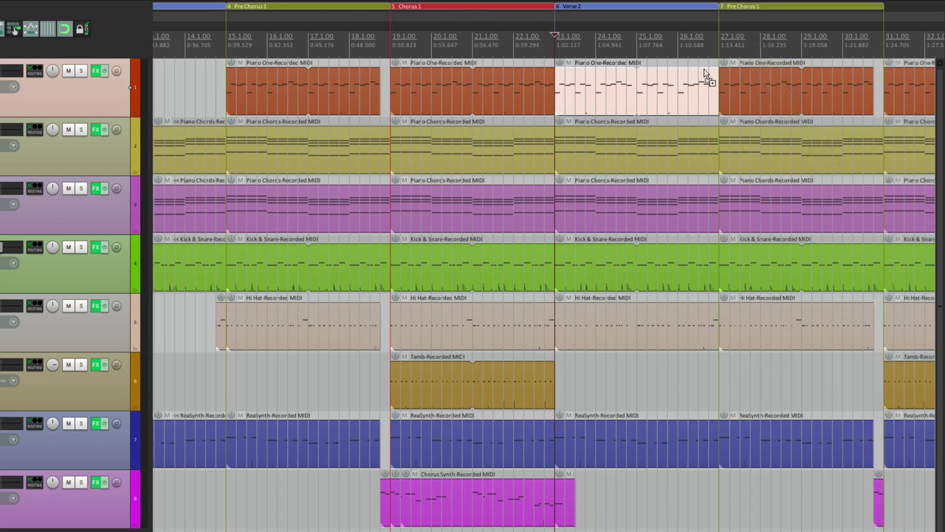
{"action": "scroll", "coordinate": [633, 267], "scroll_direction": "up", "scroll_amount": 5}
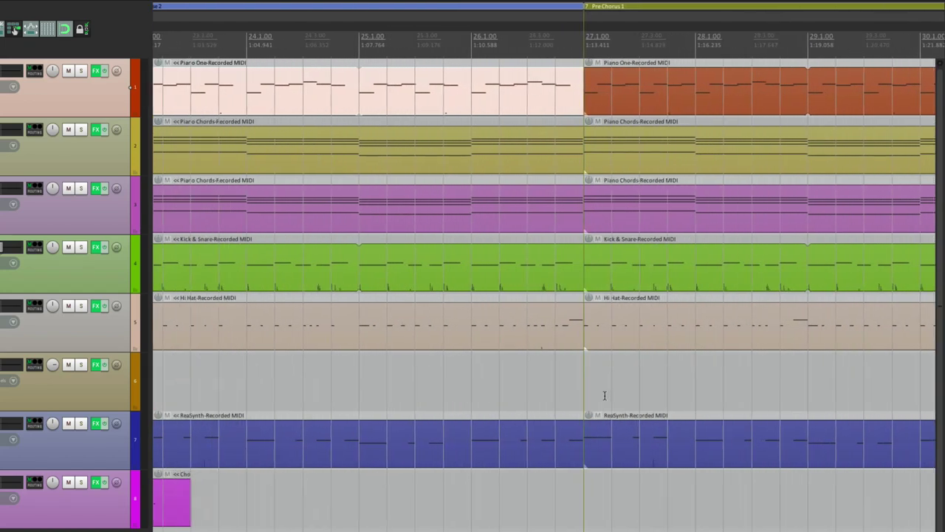
{"action": "left_click", "coordinate": [452, 379]}
{"action": "key", "text": "space"}
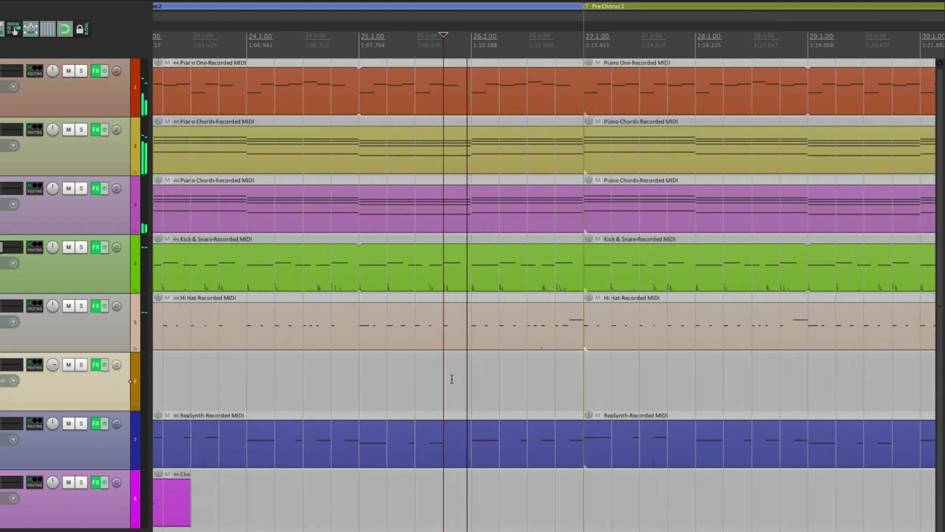
{"action": "scroll", "coordinate": [469, 377], "scroll_direction": "right", "scroll_amount": 2}
{"action": "scroll", "coordinate": [455, 370], "scroll_direction": "up", "scroll_amount": 2}
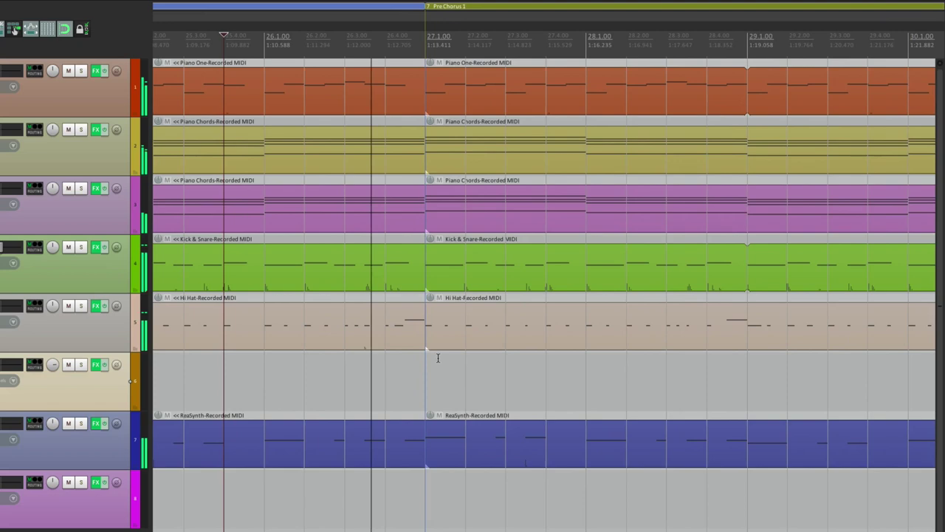
{"action": "scroll", "coordinate": [450, 366], "scroll_direction": "down", "scroll_amount": 2}
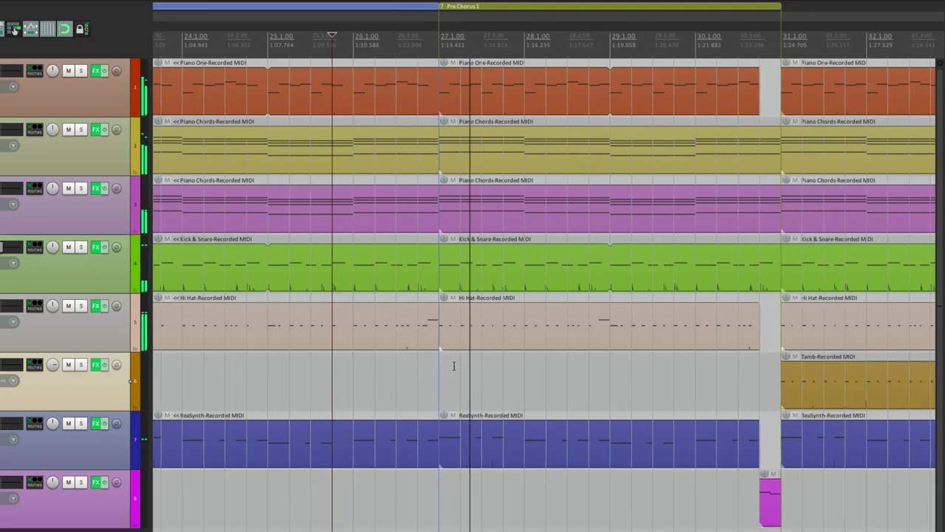
{"action": "scroll", "coordinate": [454, 366], "scroll_direction": "right", "scroll_amount": 2}
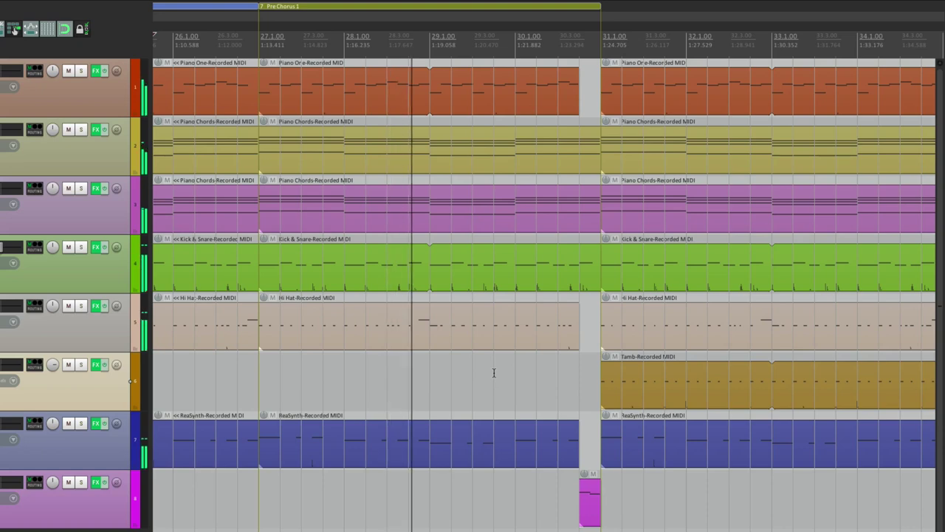
{"action": "scroll", "coordinate": [494, 370], "scroll_direction": "right", "scroll_amount": 1}
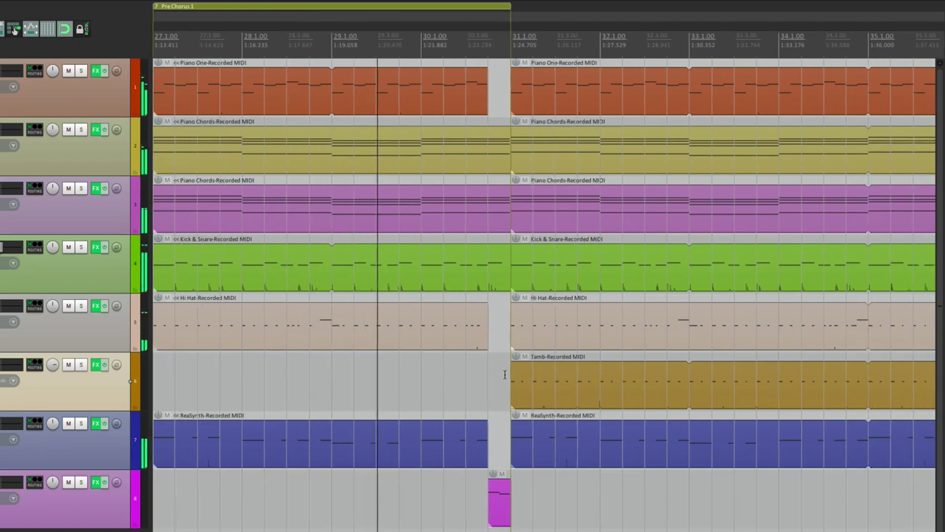
{"action": "scroll", "coordinate": [476, 369], "scroll_direction": "up", "scroll_amount": 2}
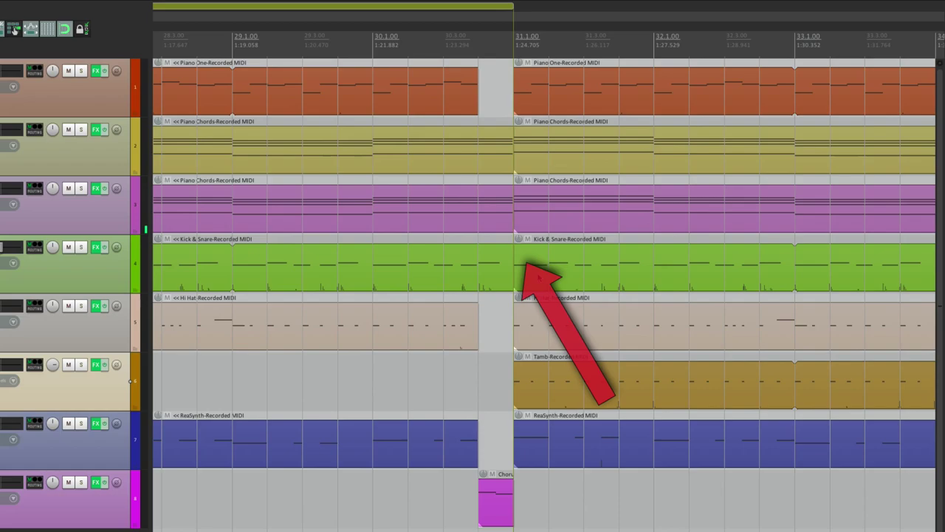
Step: Paste a copy of Chorus 1 with its MIDI items at bars 31–35, then play it back and stop
{"action": "scroll", "coordinate": [534, 333], "scroll_direction": "down", "scroll_amount": 5}
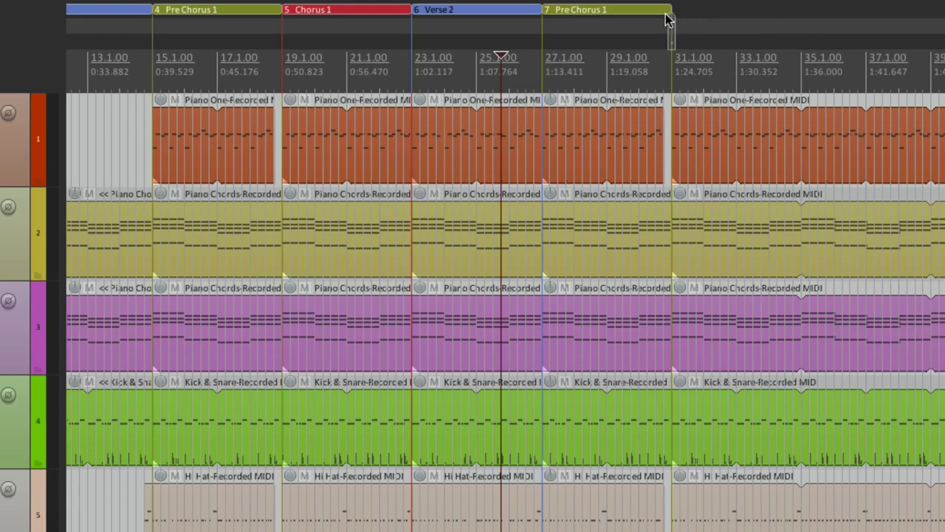
{"action": "key", "text": "ctrl+v"}
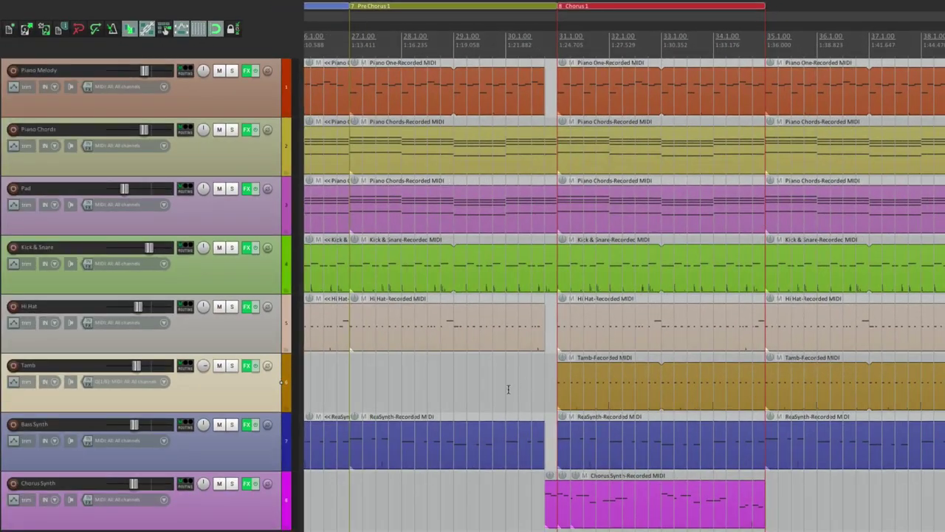
{"action": "scroll", "coordinate": [564, 387], "scroll_direction": "up", "scroll_amount": 2}
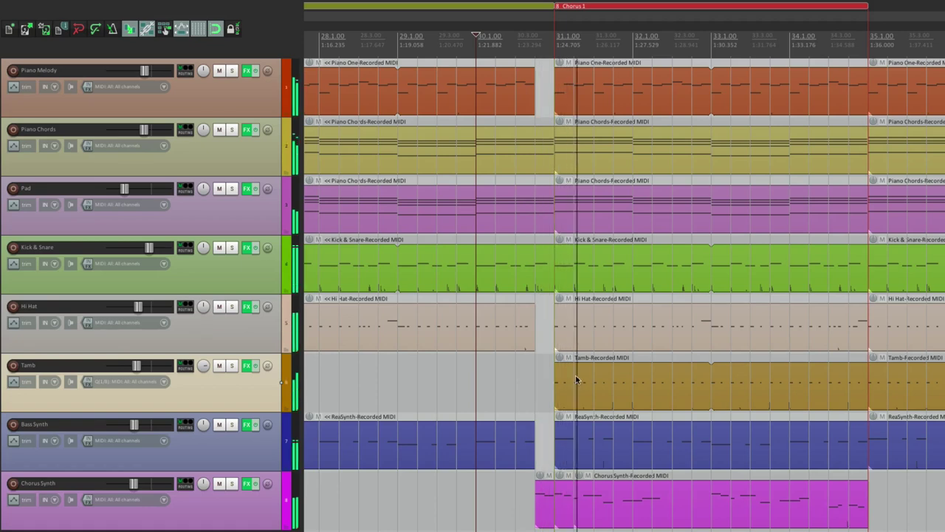
{"action": "scroll", "coordinate": [580, 376], "scroll_direction": "down", "scroll_amount": 2}
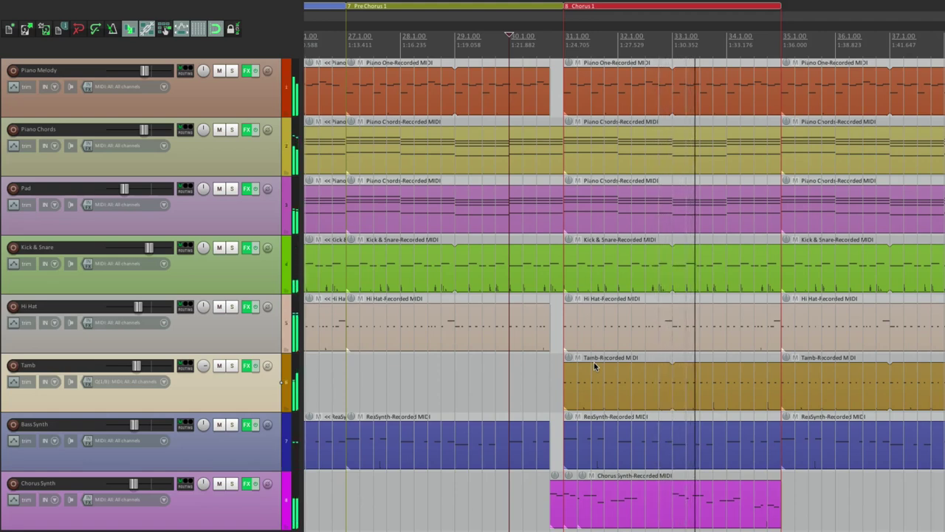
{"action": "scroll", "coordinate": [594, 362], "scroll_direction": "right", "scroll_amount": 2}
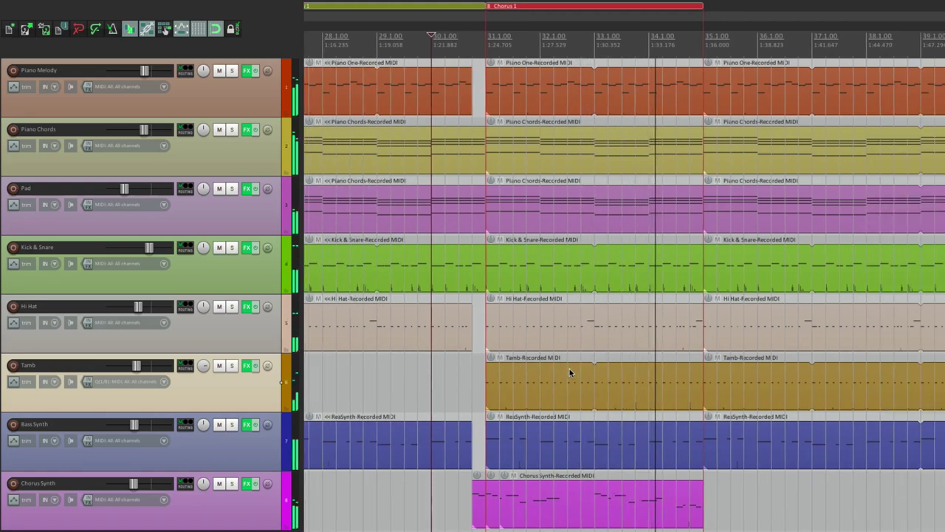
{"action": "scroll", "coordinate": [569, 368], "scroll_direction": "right", "scroll_amount": 1}
{"action": "scroll", "coordinate": [577, 371], "scroll_direction": "right", "scroll_amount": 1}
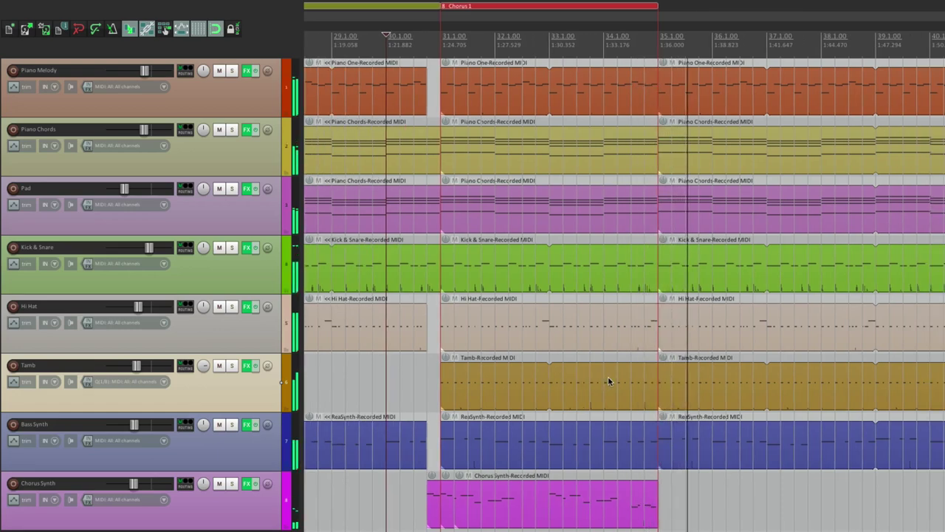
{"action": "key", "text": "space"}
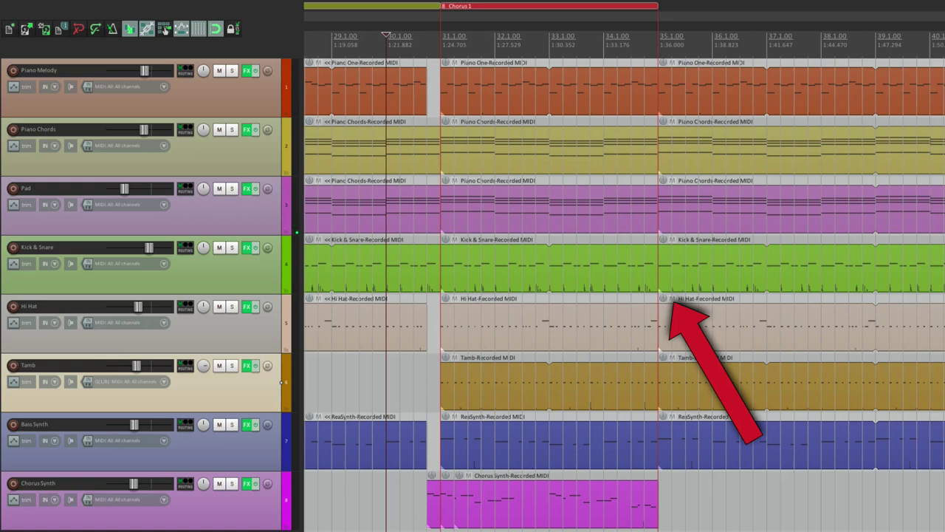
{"action": "scroll", "coordinate": [571, 297], "scroll_direction": "right", "scroll_amount": 3}
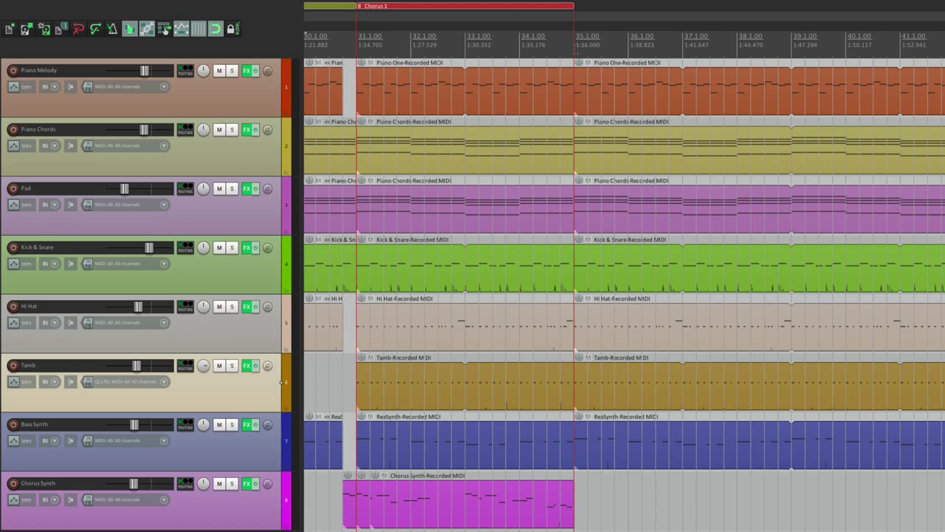
Step: Create a region spanning bars 35–39, name it Outro and colour it purple
{"action": "left_click_drag", "start_coordinate": [575, 41], "coordinate": [790, 36]}
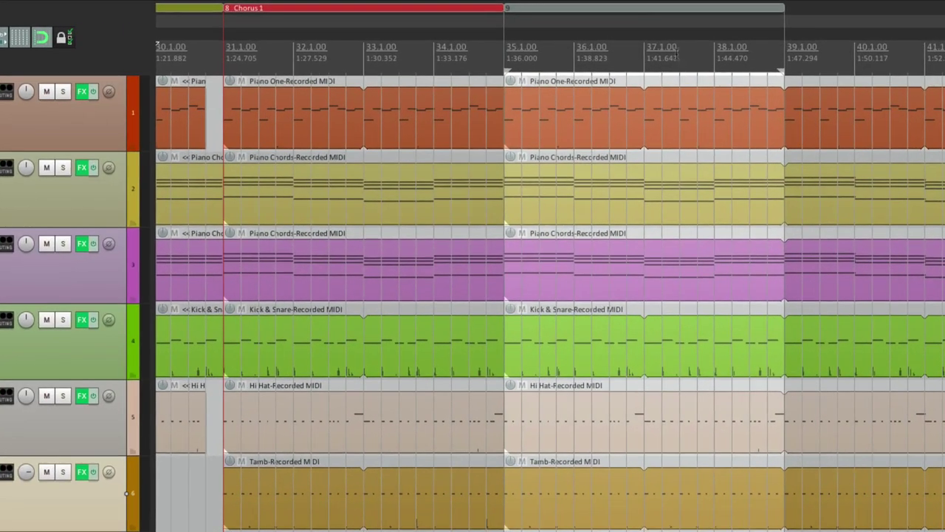
{"action": "right_click", "coordinate": [685, 6]}
{"action": "left_click", "coordinate": [667, 17]}
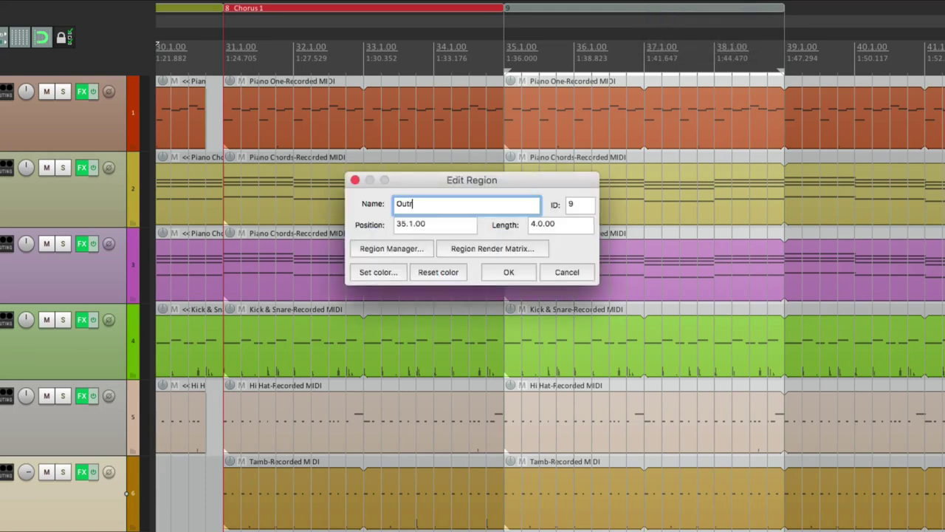
{"action": "left_click", "coordinate": [373, 273]}
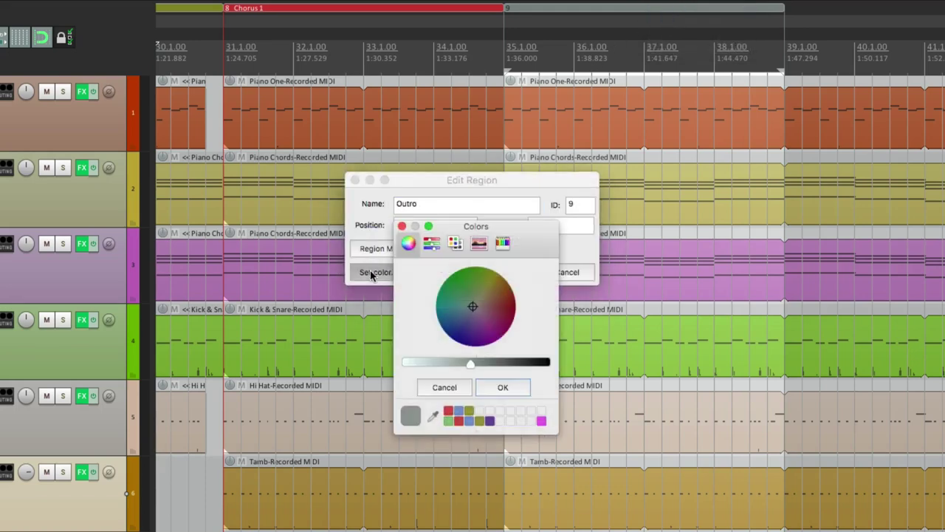
{"action": "left_click", "coordinate": [491, 421]}
{"action": "left_click", "coordinate": [502, 387]}
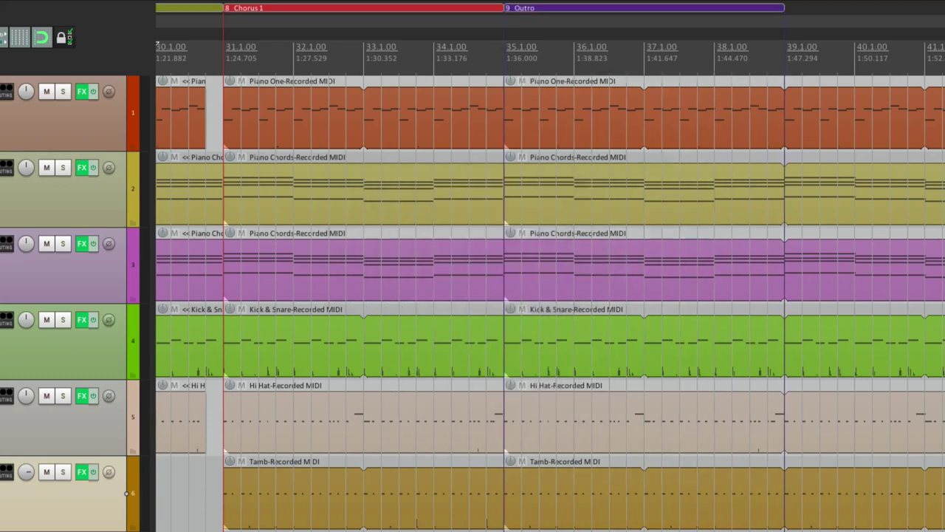
{"action": "scroll", "coordinate": [590, 477], "scroll_direction": "left", "scroll_amount": 2}
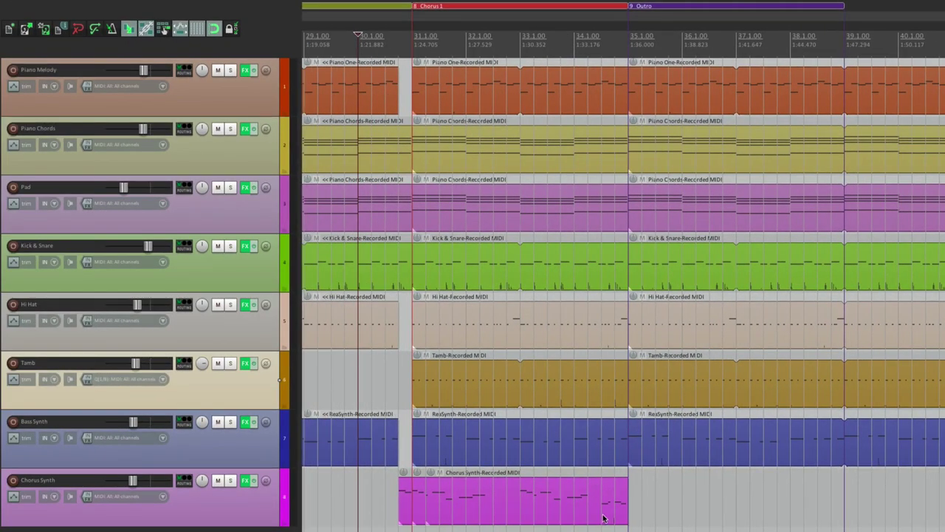
{"action": "scroll", "coordinate": [603, 519], "scroll_direction": "left", "scroll_amount": 2}
{"action": "scroll", "coordinate": [598, 516], "scroll_direction": "down", "scroll_amount": 3}
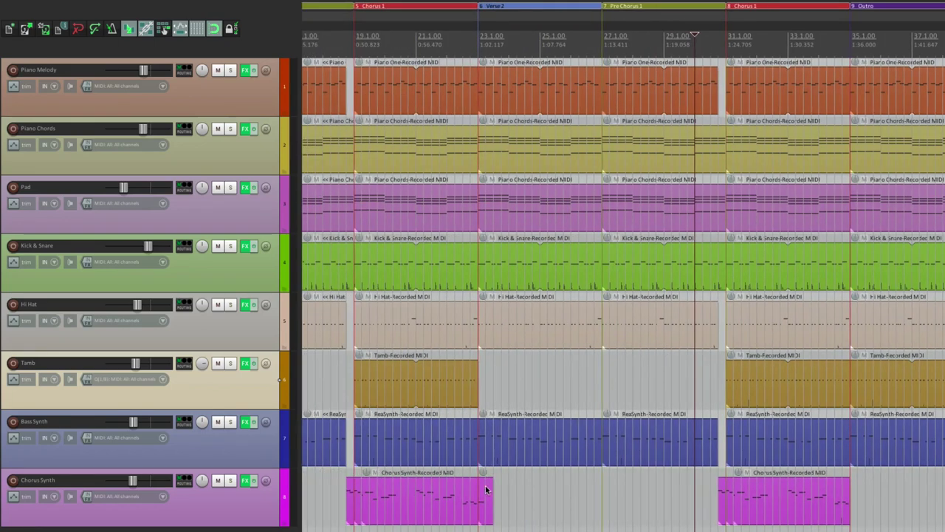
{"action": "left_click", "coordinate": [486, 485]}
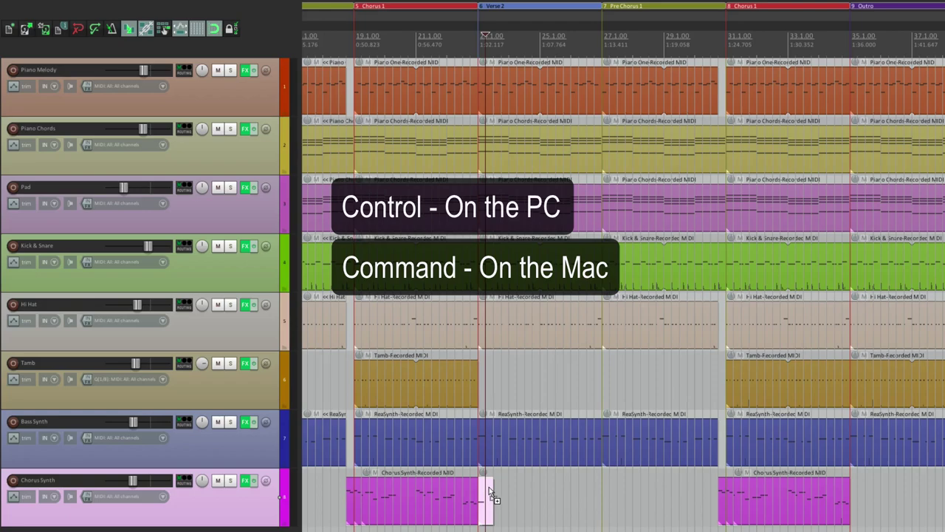
{"action": "left_click_drag", "start_coordinate": [489, 489], "coordinate": [857, 494]}
{"action": "scroll", "coordinate": [850, 491], "scroll_direction": "up", "scroll_amount": 3}
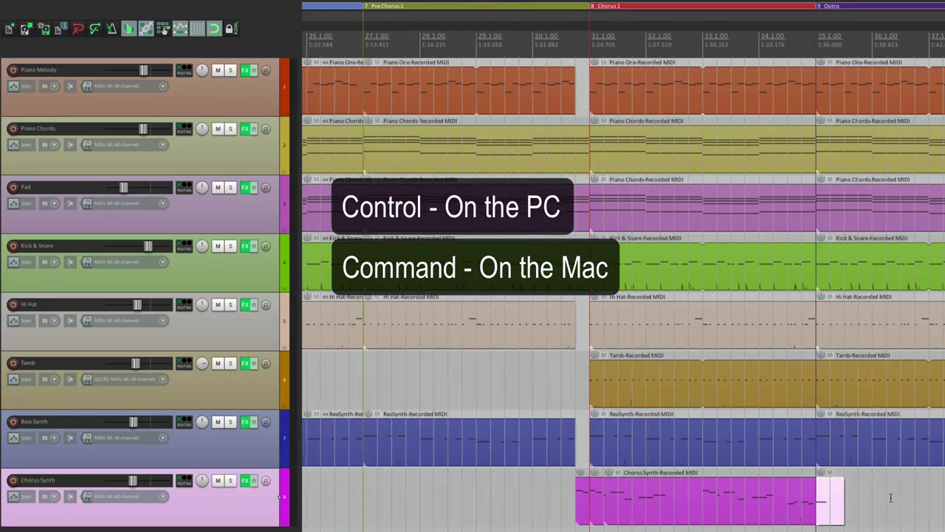
{"action": "key", "text": "space"}
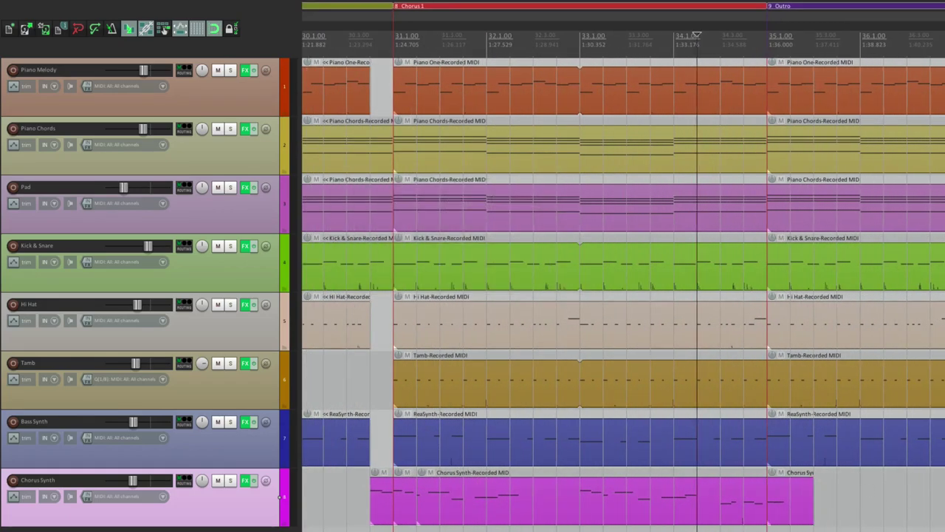
{"action": "scroll", "coordinate": [698, 520], "scroll_direction": "right", "scroll_amount": 2}
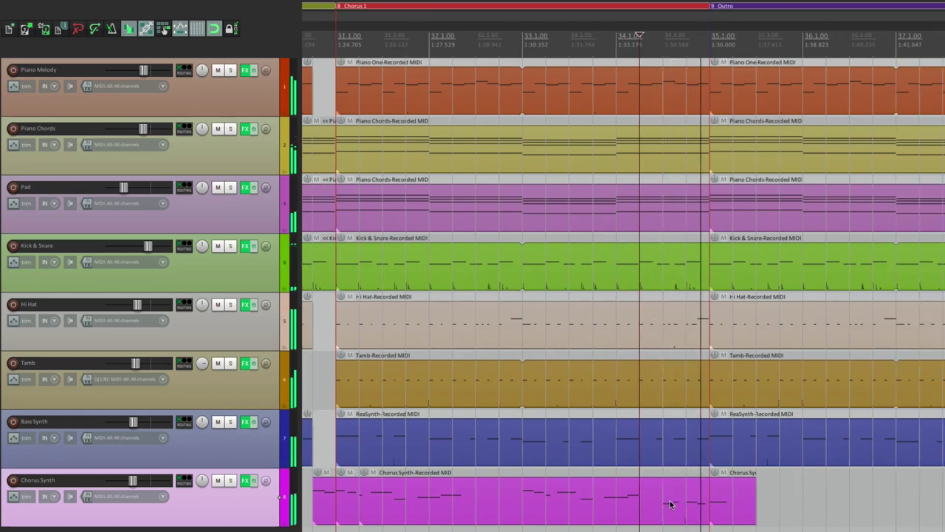
{"action": "scroll", "coordinate": [665, 508], "scroll_direction": "right", "scroll_amount": 6}
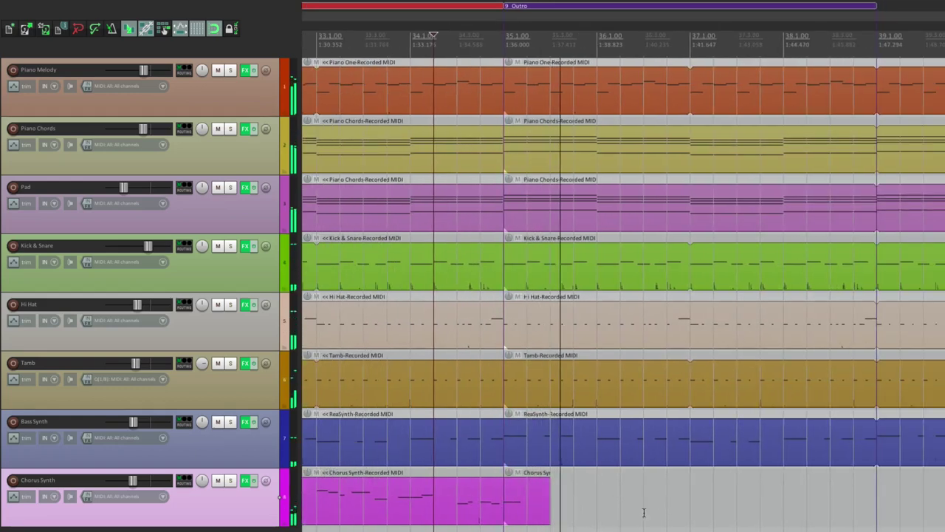
Step: Stop playback and delete the Bass Synth and Tamb items starting at bar 35
{"action": "key", "text": "space"}
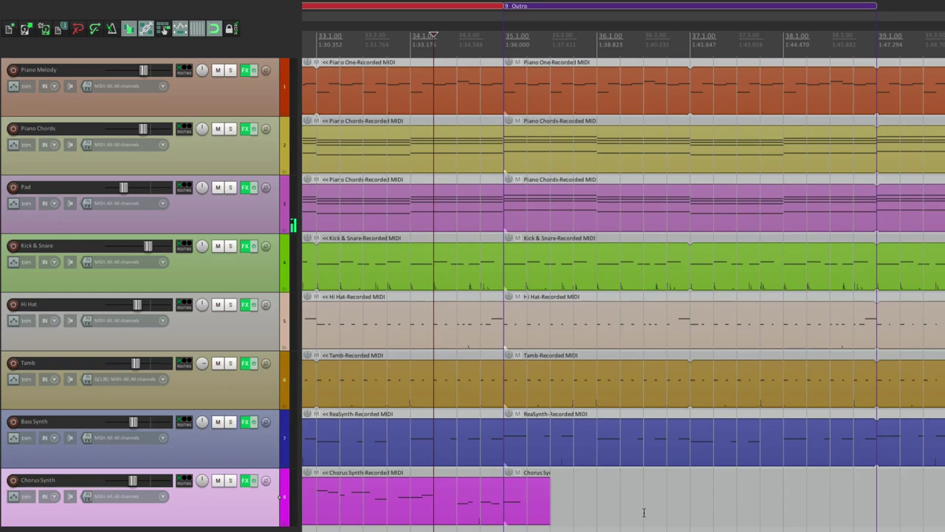
{"action": "left_click", "coordinate": [503, 451]}
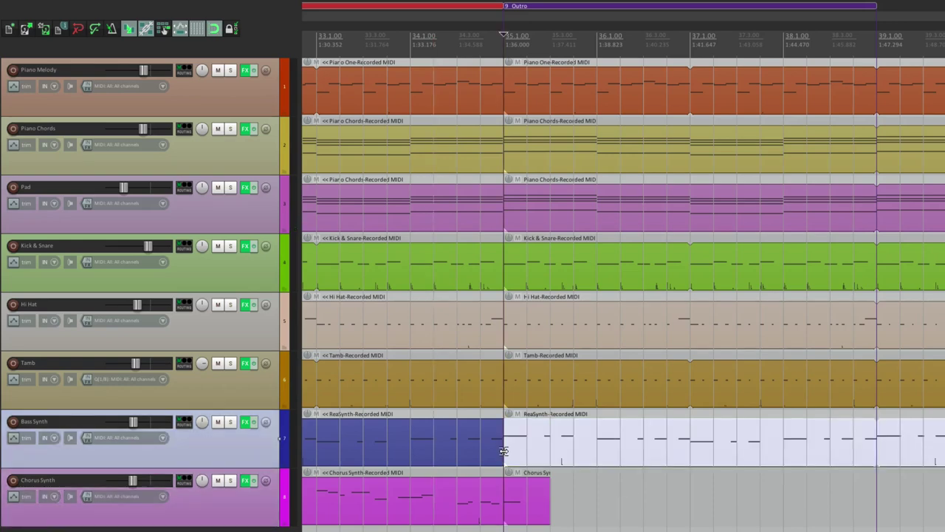
{"action": "key", "text": "Delete"}
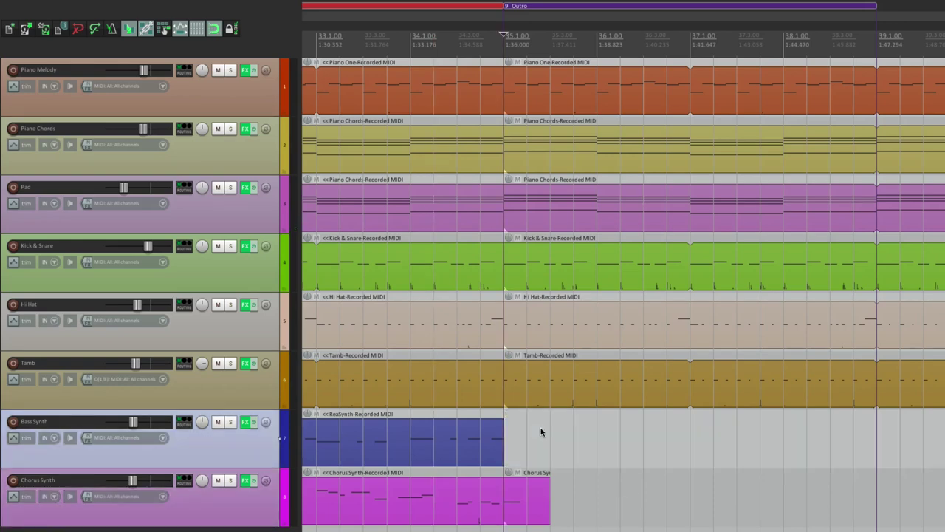
{"action": "left_click", "coordinate": [553, 379]}
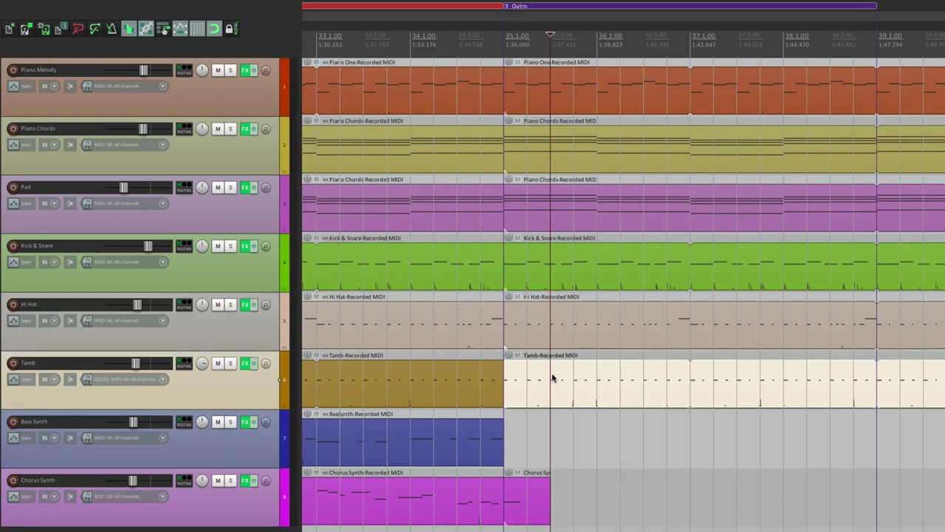
{"action": "key", "text": "Delete"}
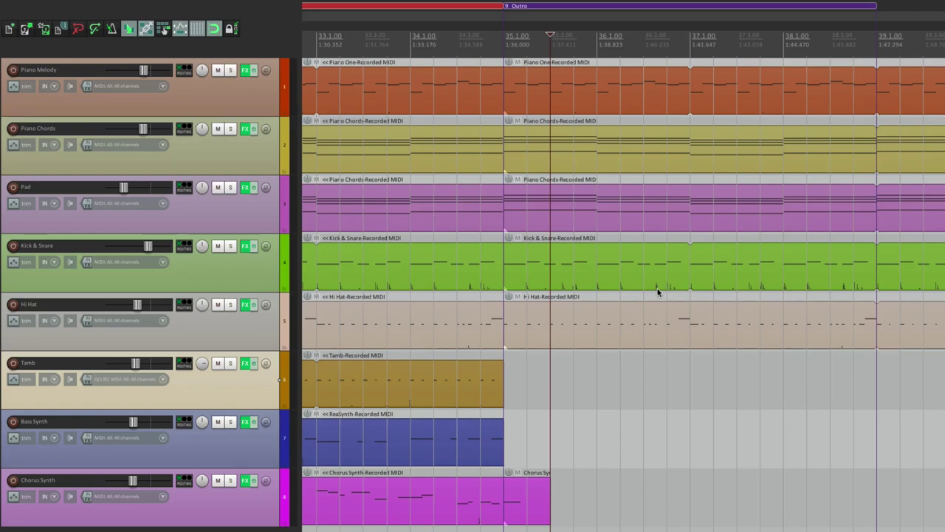
Step: Split the Hi Hat, Kick & Snare, Pad, Piano Chords and Piano Melody items at bar 39
{"action": "scroll", "coordinate": [660, 414], "scroll_direction": "right", "scroll_amount": 5}
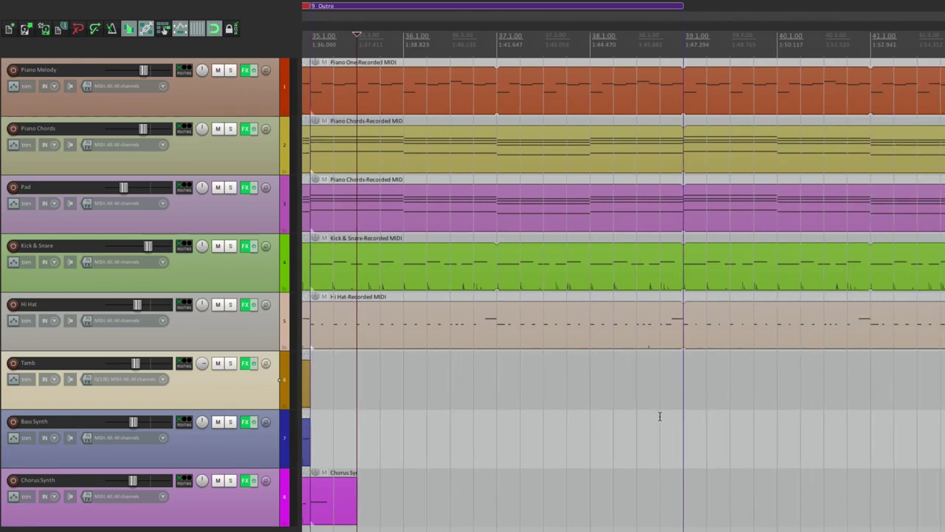
{"action": "left_click", "coordinate": [666, 337]}
{"action": "key", "text": "s"}
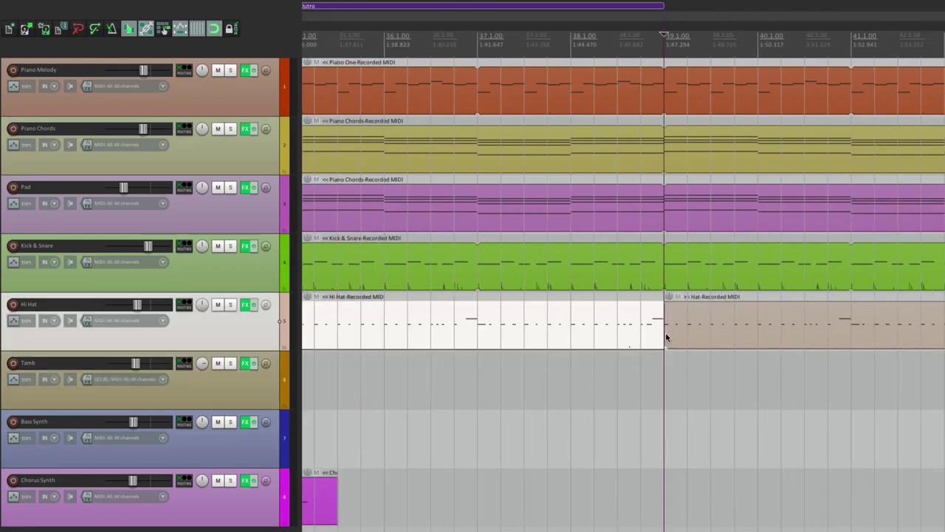
{"action": "left_click", "coordinate": [664, 271]}
{"action": "key", "text": "s"}
{"action": "left_click", "coordinate": [665, 204]}
{"action": "key", "text": "s"}
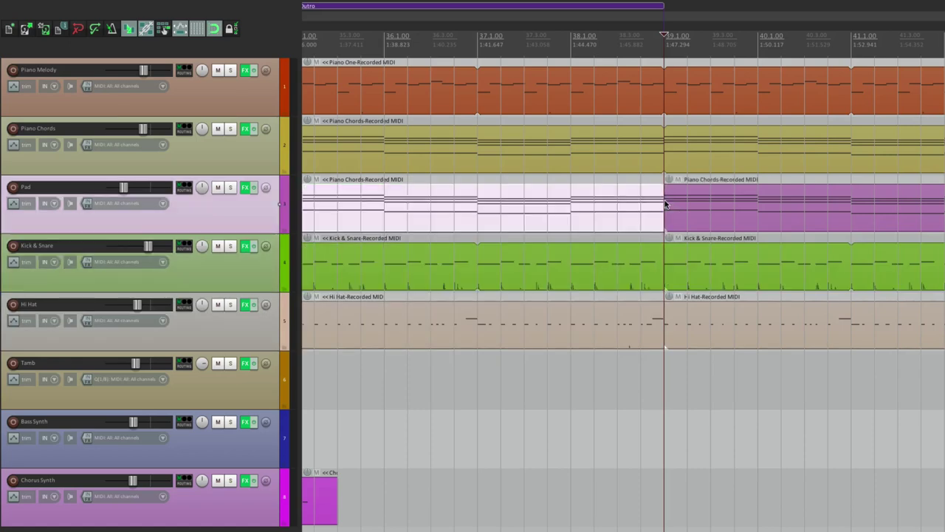
{"action": "left_click", "coordinate": [665, 151]}
{"action": "key", "text": "s"}
{"action": "left_click", "coordinate": [665, 99]}
{"action": "key", "text": "s"}
Step: Delete the Piano Melody, Piano Chords, Pad, Kick & Snare and Hi Hat parts after bar 39
{"action": "left_click", "coordinate": [686, 95]}
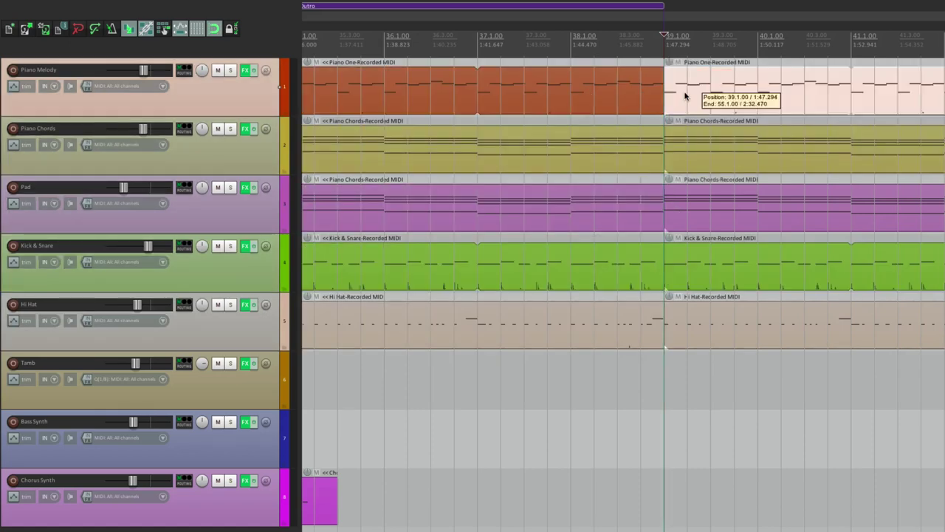
{"action": "key", "text": "Delete"}
{"action": "left_click", "coordinate": [698, 148]}
{"action": "key", "text": "Delete"}
{"action": "left_click", "coordinate": [707, 211]}
{"action": "key", "text": "Delete"}
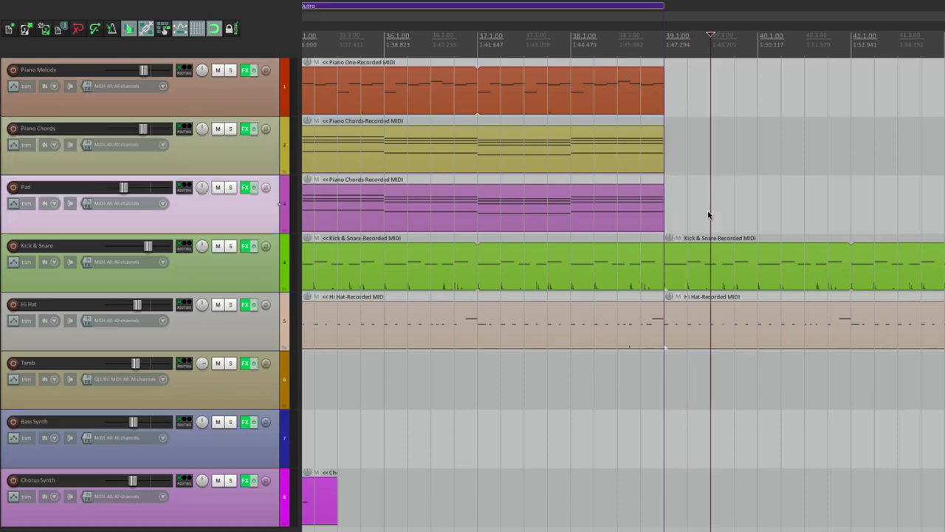
{"action": "left_click", "coordinate": [709, 261]}
{"action": "key", "text": "Delete"}
{"action": "left_click", "coordinate": [708, 328]}
{"action": "key", "text": "Delete"}
{"action": "scroll", "coordinate": [659, 395], "scroll_direction": "down", "scroll_amount": 3}
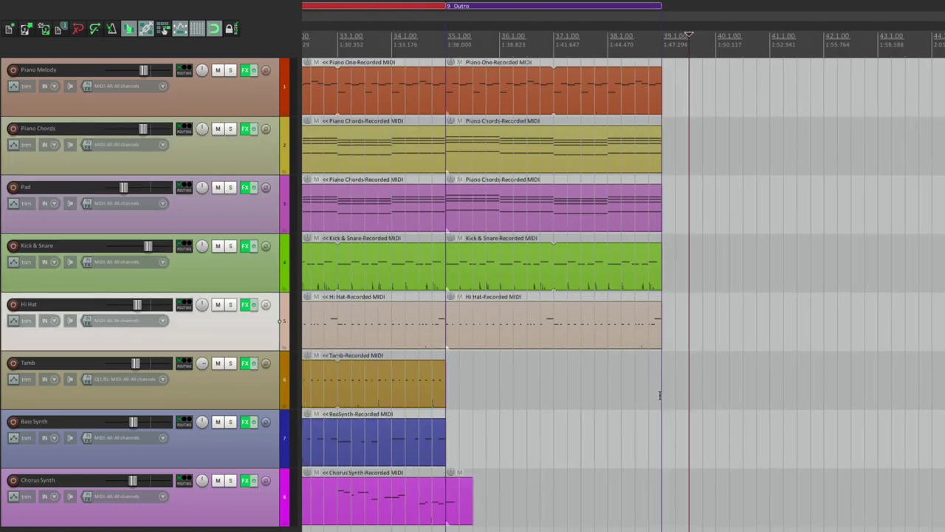
{"action": "scroll", "coordinate": [623, 178], "scroll_direction": "left", "scroll_amount": 1}
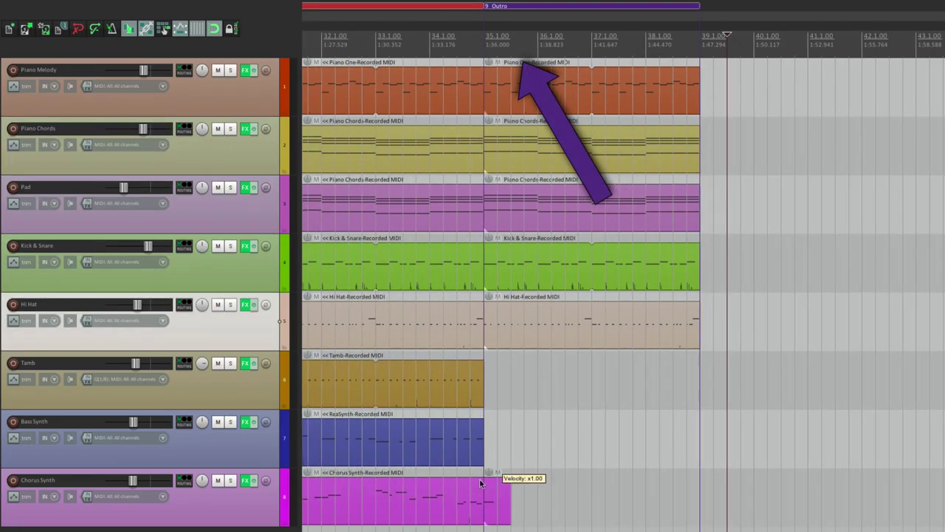
{"action": "left_click", "coordinate": [444, 367]}
{"action": "key", "text": "space"}
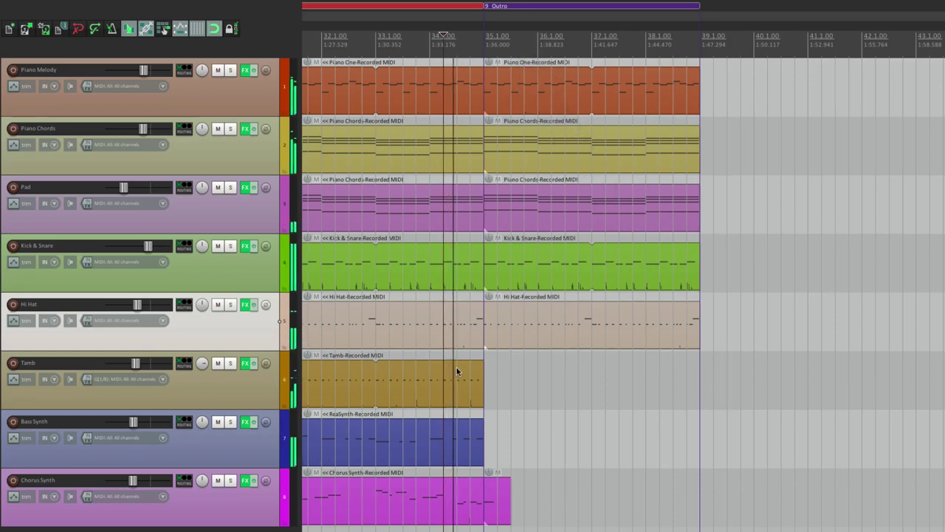
{"action": "scroll", "coordinate": [456, 367], "scroll_direction": "up", "scroll_amount": 2}
{"action": "scroll", "coordinate": [457, 366], "scroll_direction": "up", "scroll_amount": 1}
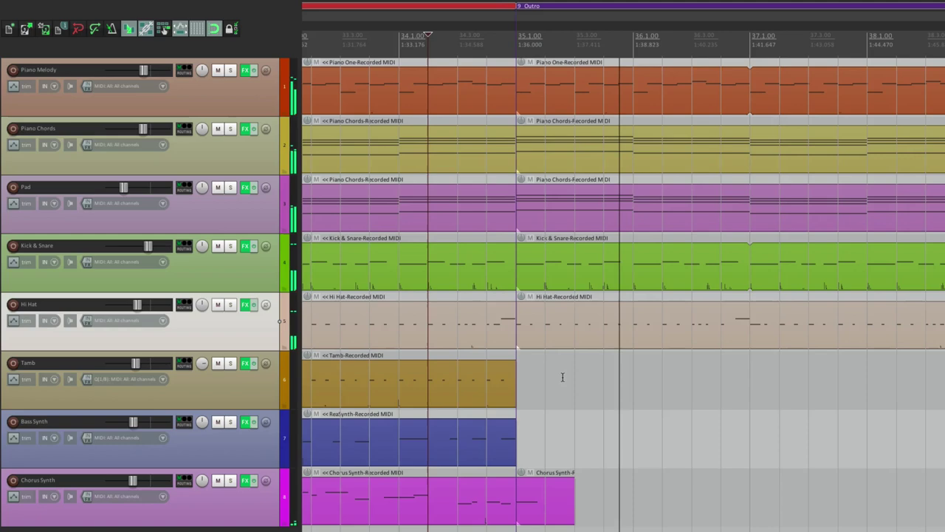
{"action": "scroll", "coordinate": [562, 375], "scroll_direction": "down", "scroll_amount": 2}
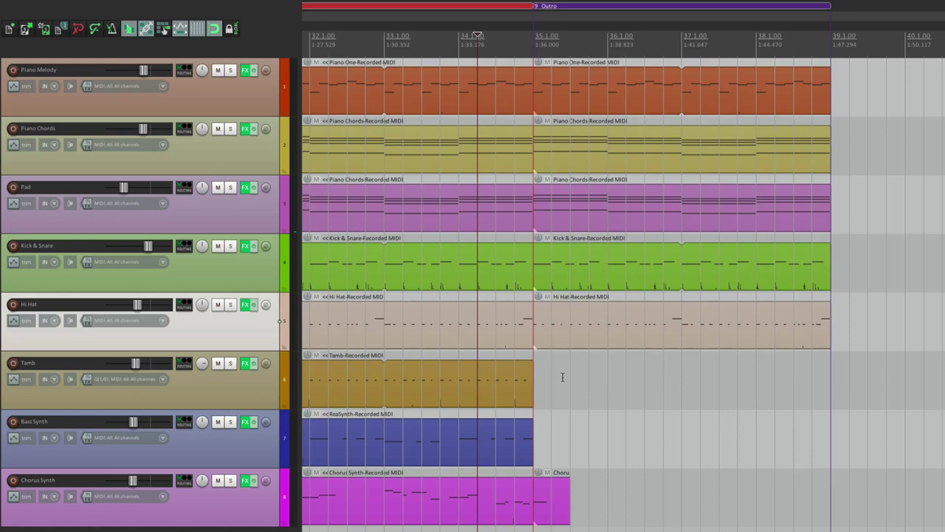
{"action": "scroll", "coordinate": [525, 370], "scroll_direction": "left", "scroll_amount": 15}
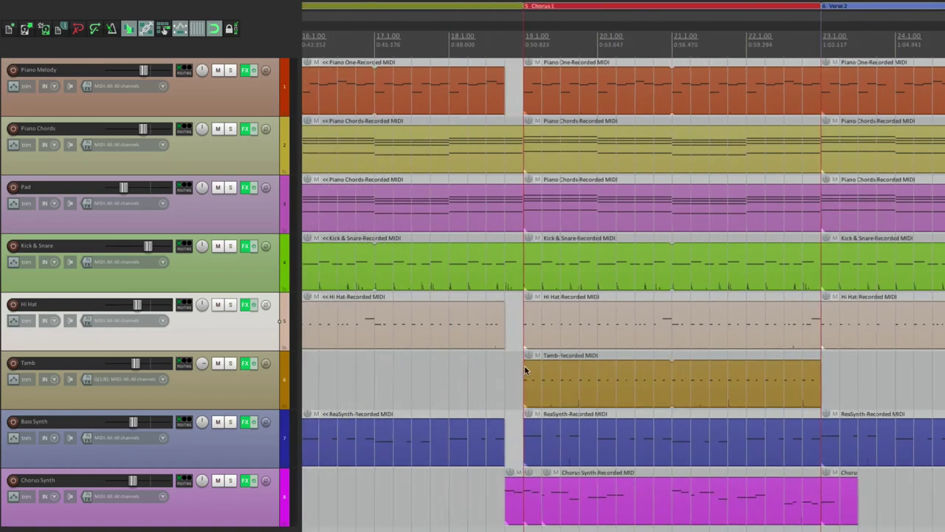
{"action": "scroll", "coordinate": [525, 365], "scroll_direction": "left", "scroll_amount": 6}
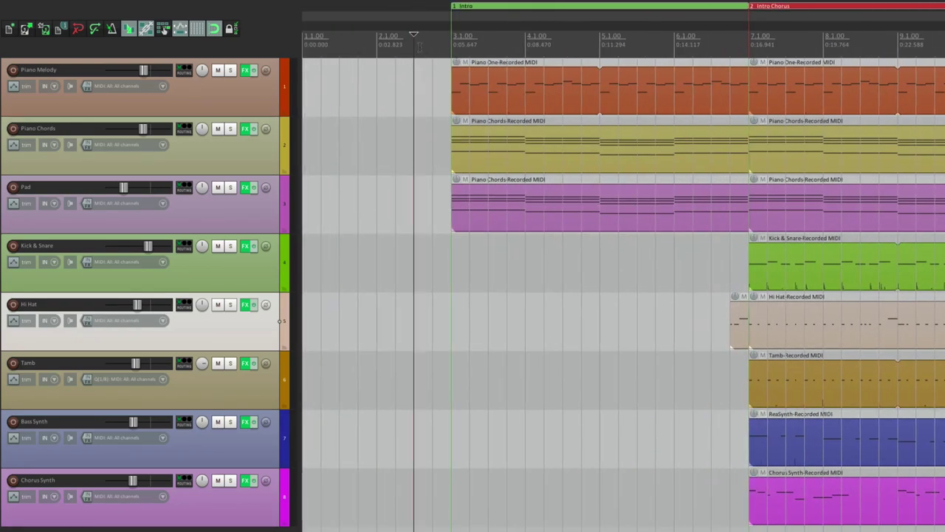
{"action": "key", "text": "space"}
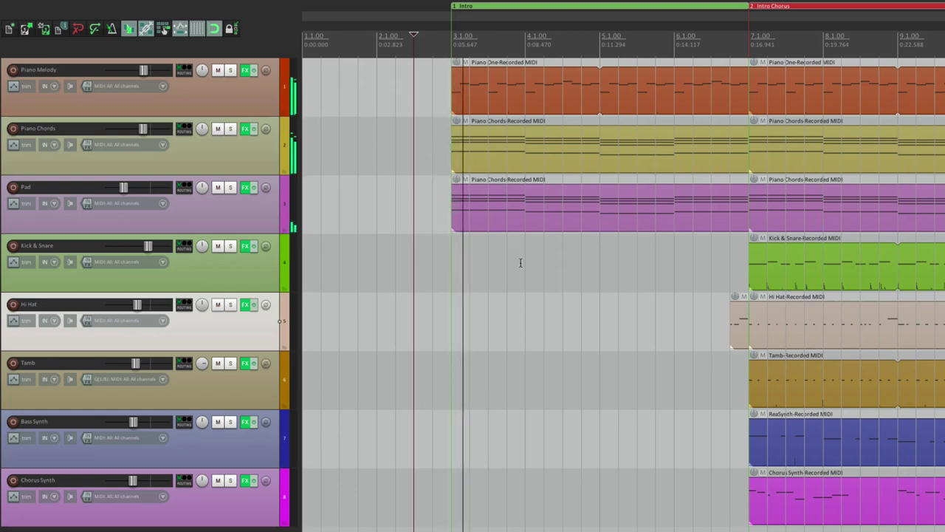
{"action": "scroll", "coordinate": [520, 263], "scroll_direction": "right", "scroll_amount": 1}
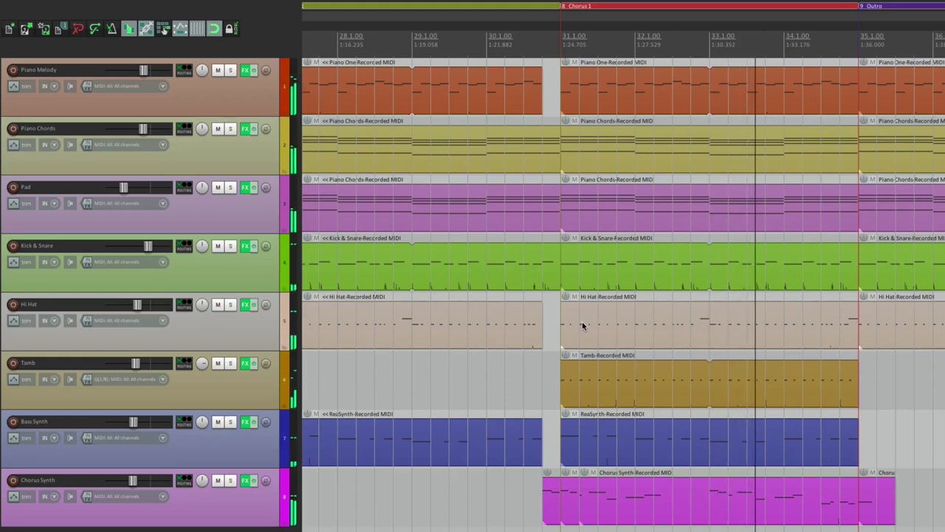
{"action": "scroll", "coordinate": [582, 326], "scroll_direction": "right", "scroll_amount": 1}
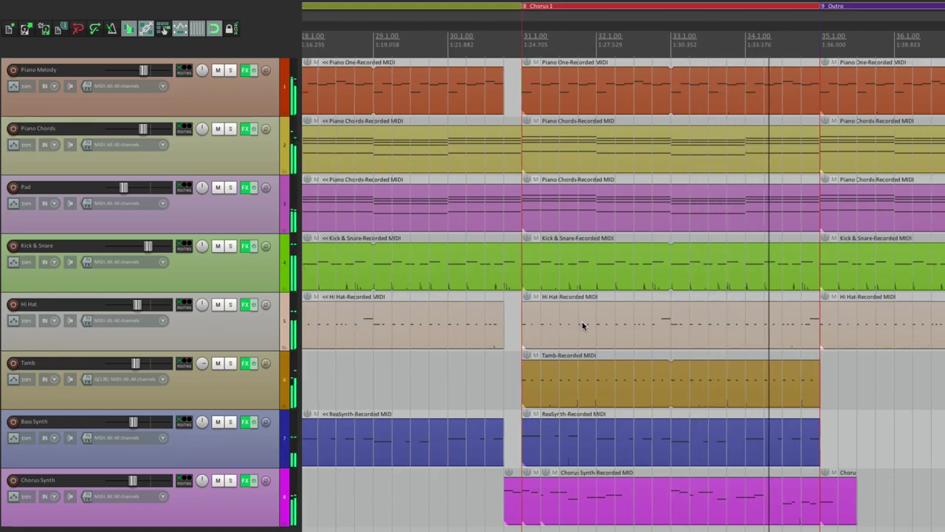
{"action": "scroll", "coordinate": [582, 326], "scroll_direction": "right", "scroll_amount": 5}
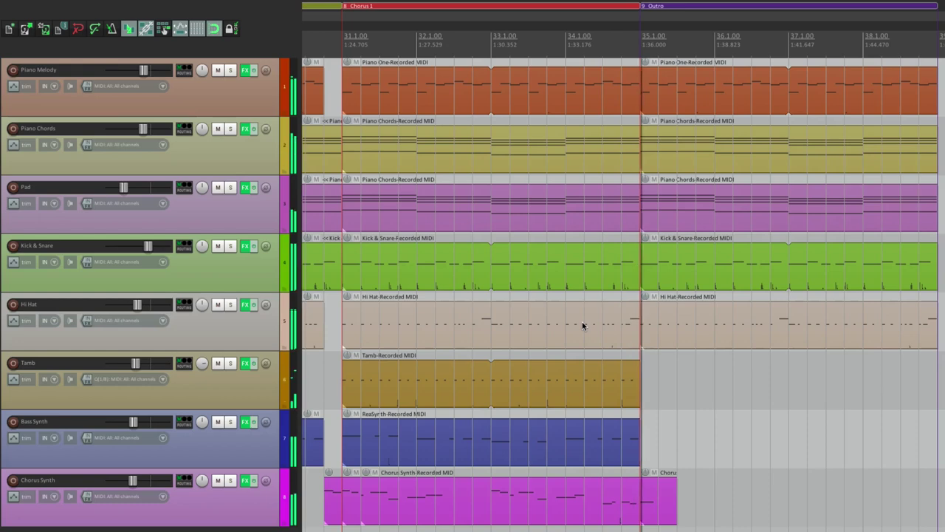
{"action": "scroll", "coordinate": [582, 325], "scroll_direction": "right", "scroll_amount": 3}
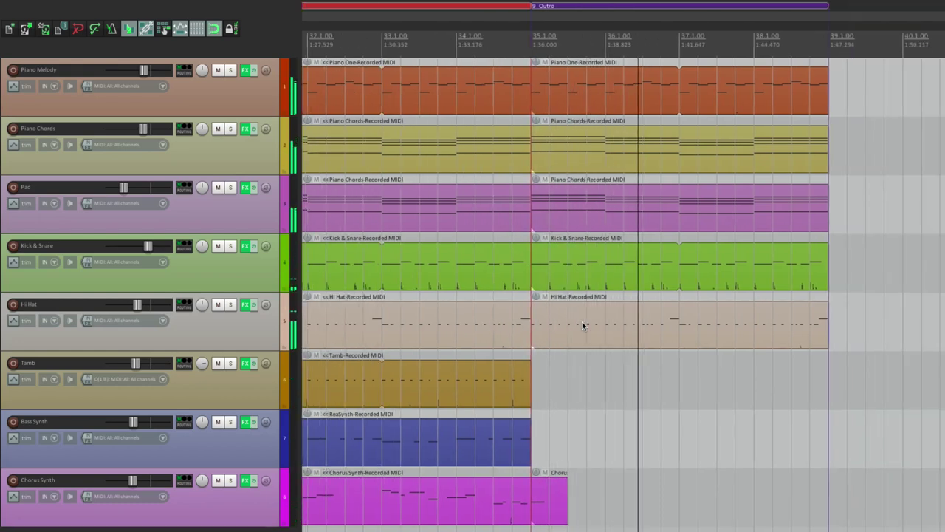
{"action": "scroll", "coordinate": [582, 326], "scroll_direction": "right", "scroll_amount": 3}
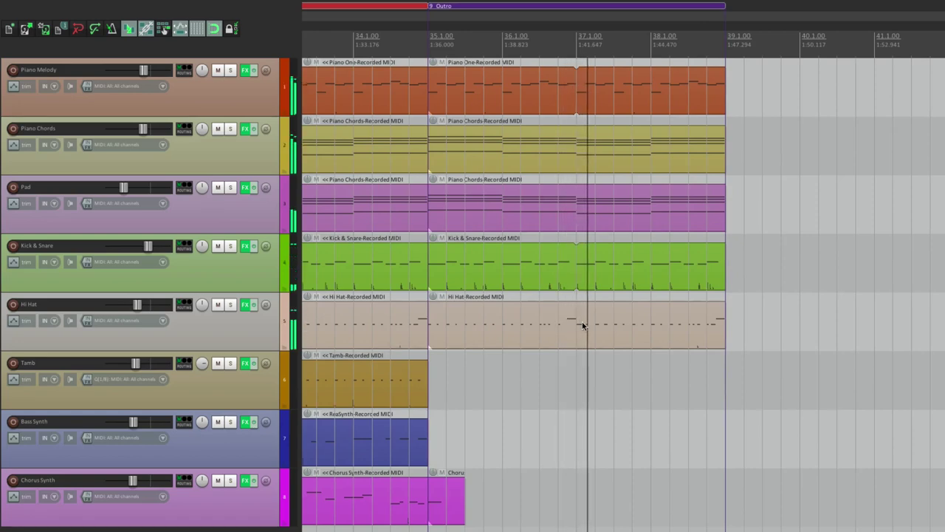